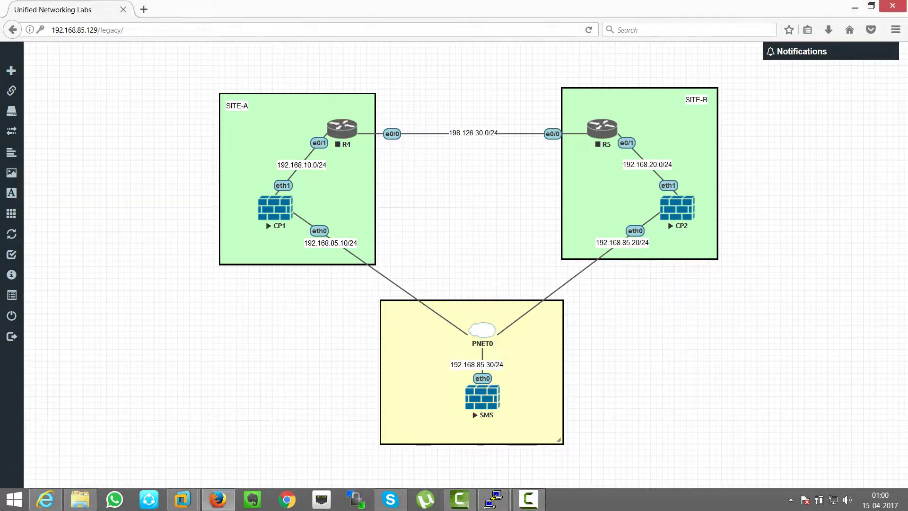
Step: Nudge the yellow SMS site box up and right, then dismiss its Edit menu without changes
left_click_drag(515, 430, 527, 424)
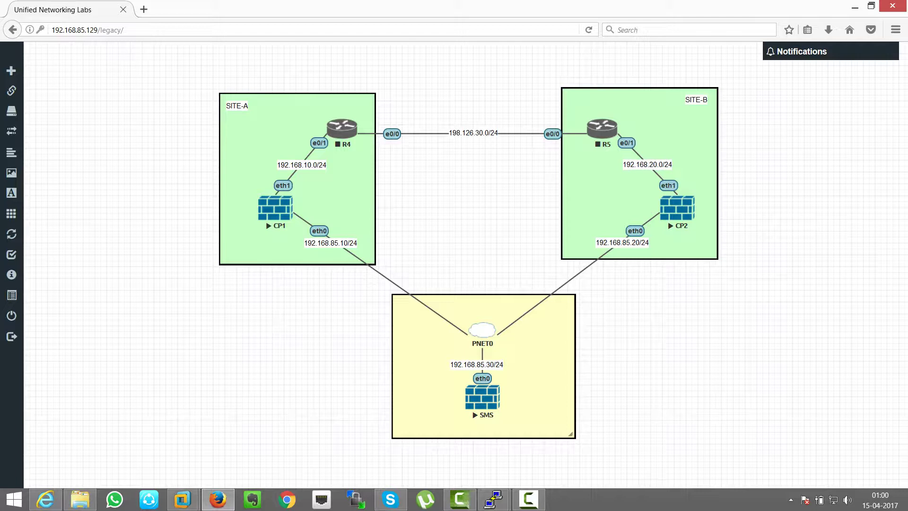
right_click(542, 367)
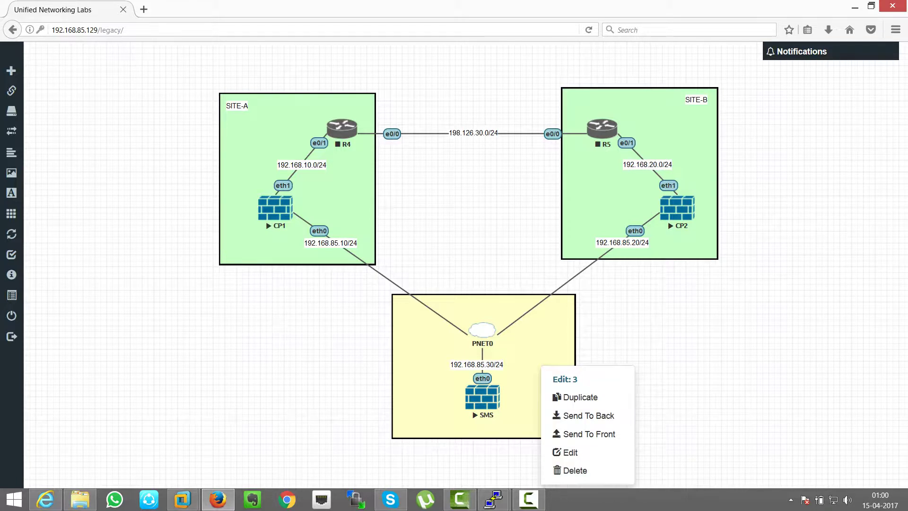
left_click(570, 452)
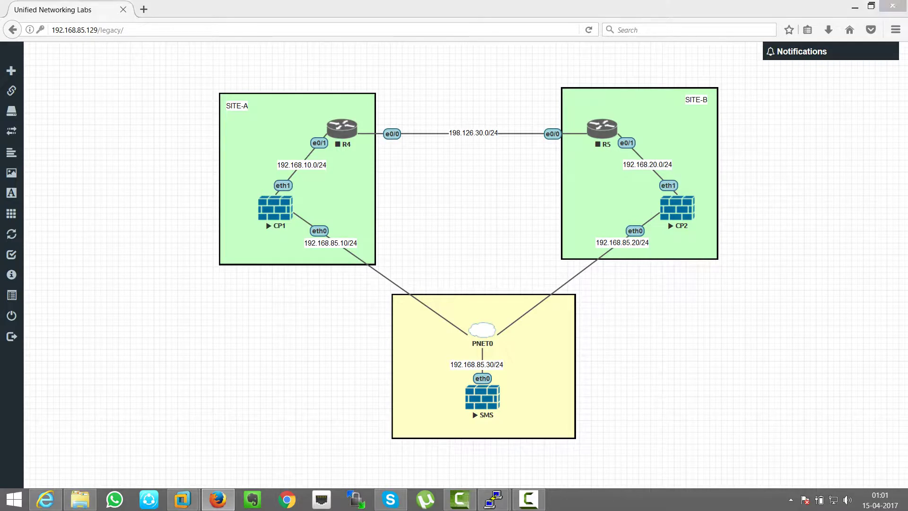
Step: Open a command prompt and ping 192.168.85.10, stopping it when no replies come
key("super+r")
key("Return")
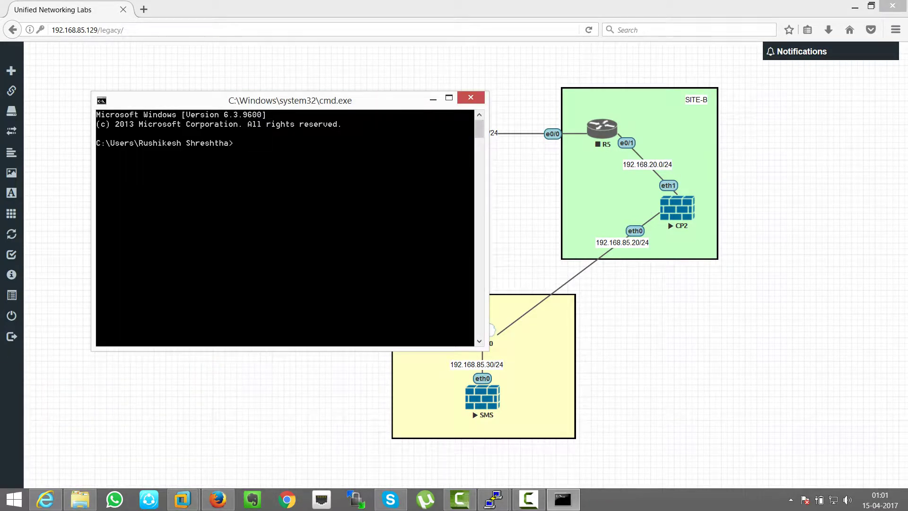
left_click_drag(290, 100, 696, 260)
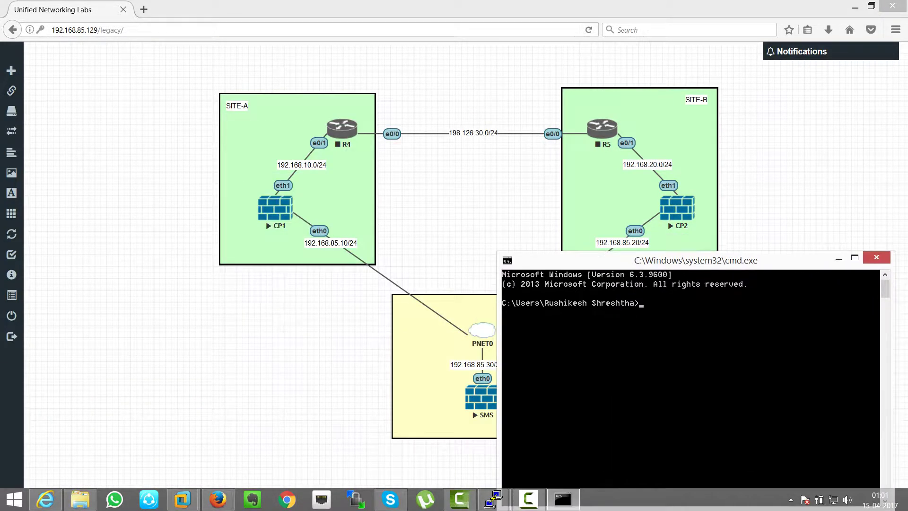
type("ping 192.168.85.10")
key("Return")
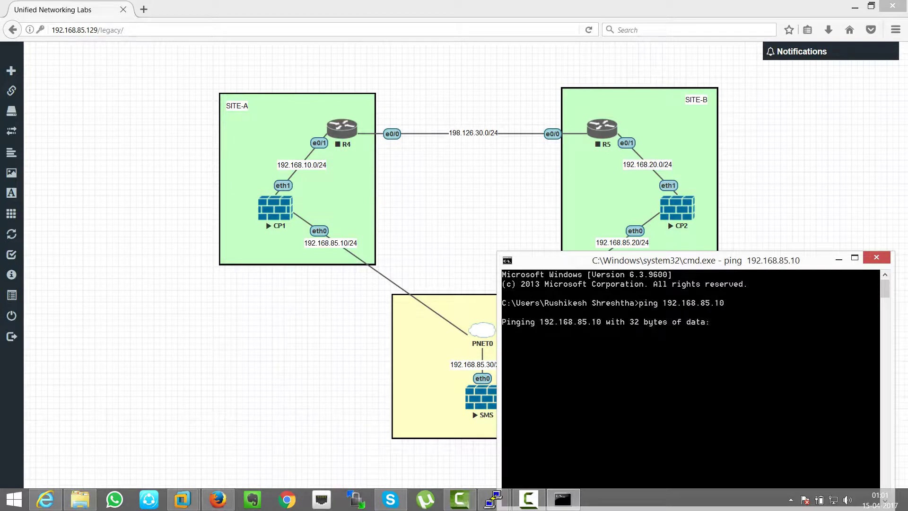
key("ctrl+c")
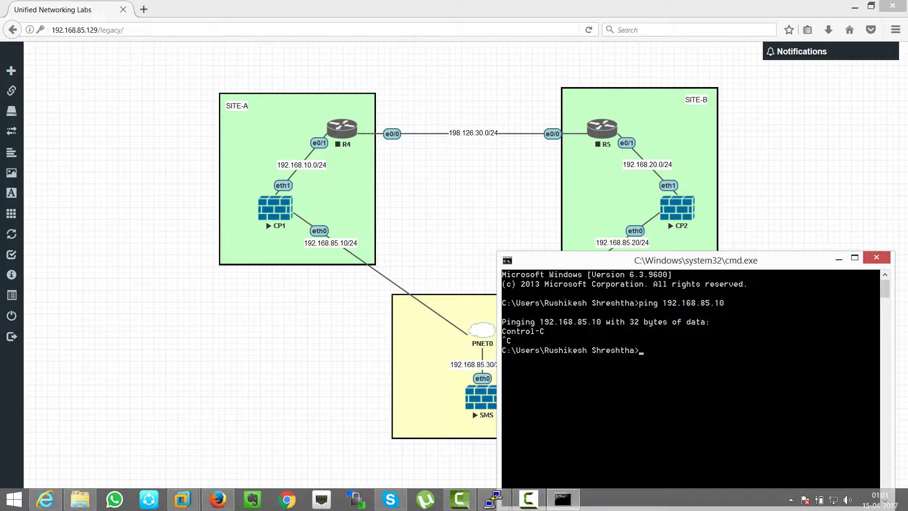
Step: In the CP1 console, check the installed policy with fw stat and unload it with fw unloadlocal
mouse_move(493, 499)
left_click(421, 440)
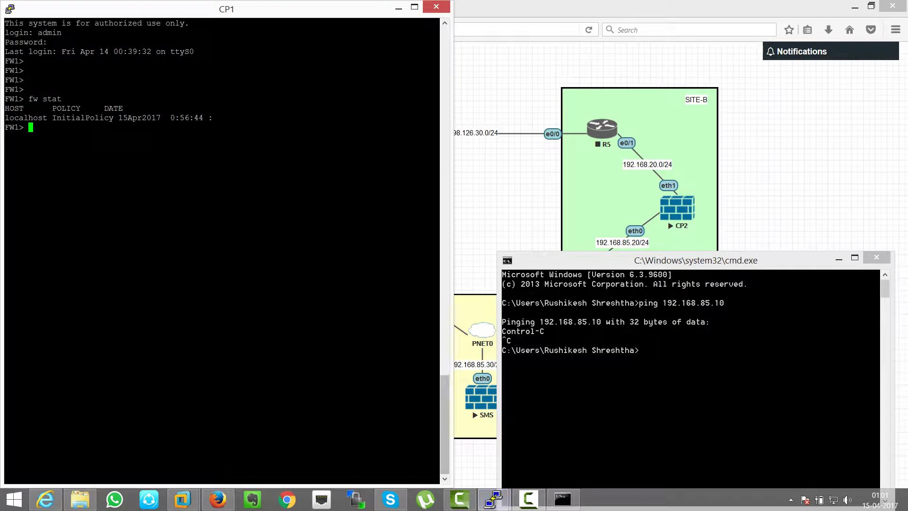
key("Return")
key("Return")
key("Up")
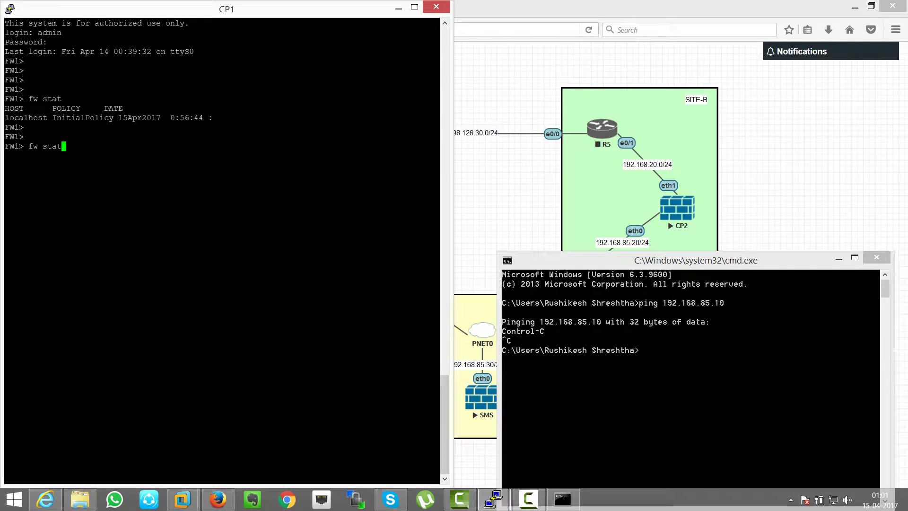
key("Return")
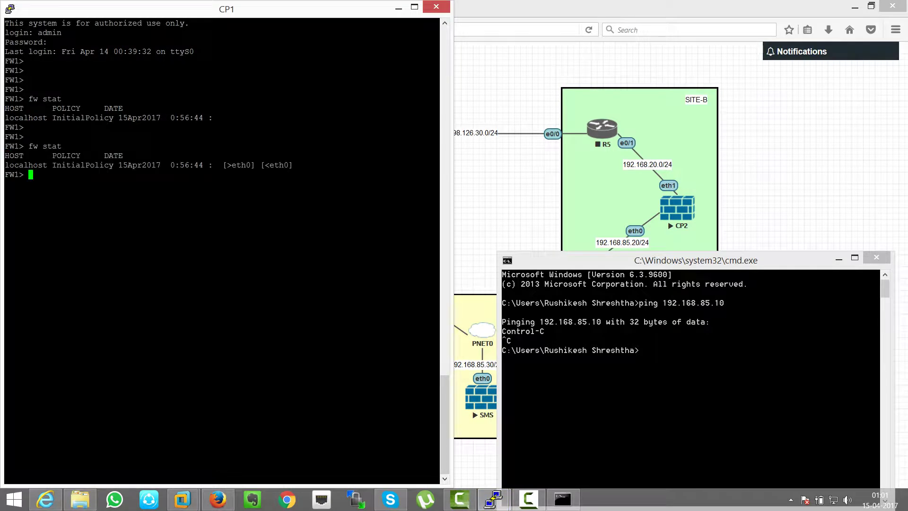
key("Return")
key("Return")
key("Return")
type("fw unloadlocal")
key("Return")
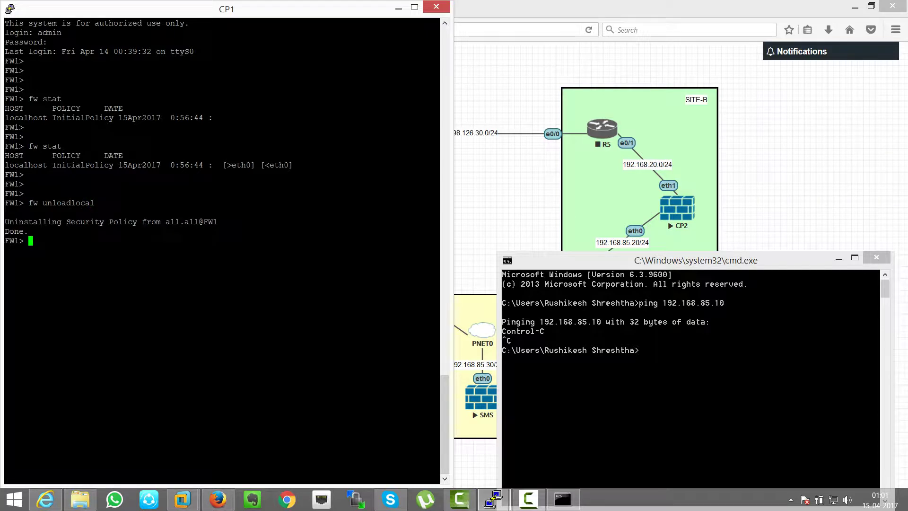
Step: Rerun the ping to 192.168.85.10, which now gets replies, and return to CP1
key("alt+Tab")
key("Up")
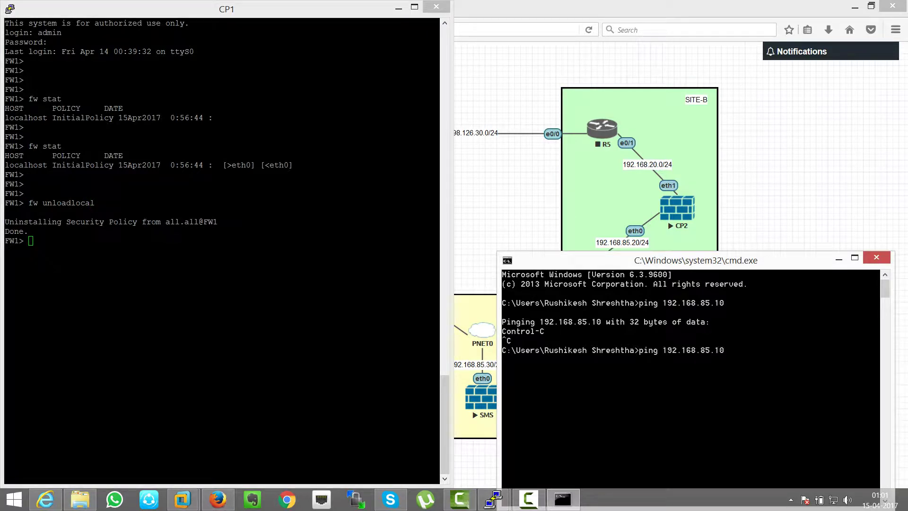
key("Return")
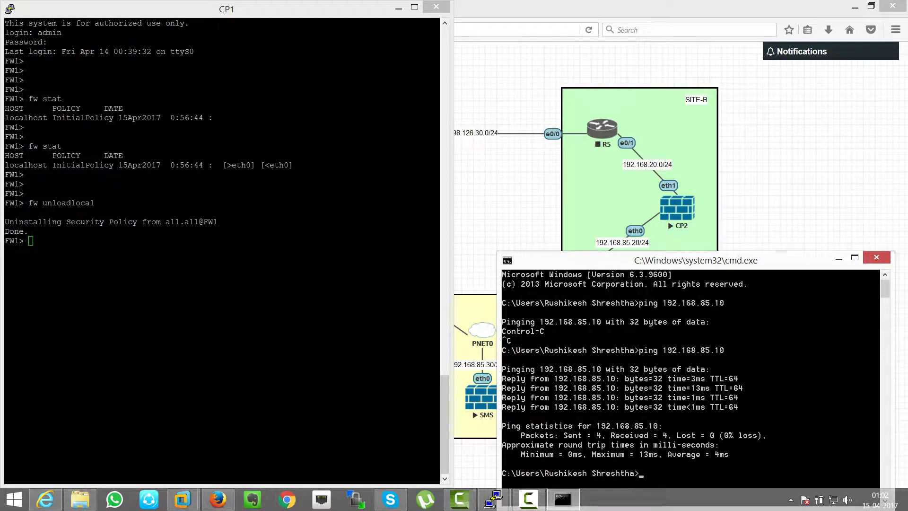
key("alt+Tab")
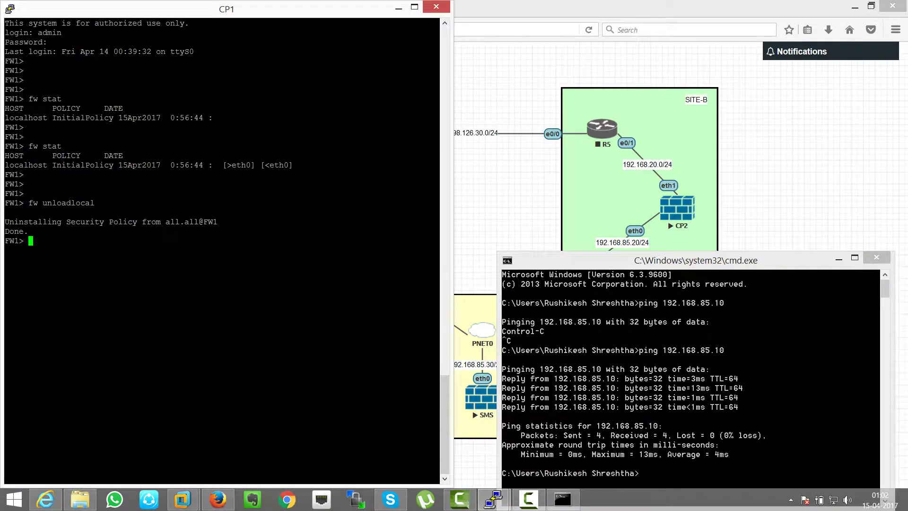
Step: In the CP2 console, run fw stat to confirm InitialPolicy is installed
mouse_move(493, 499)
left_click(565, 439)
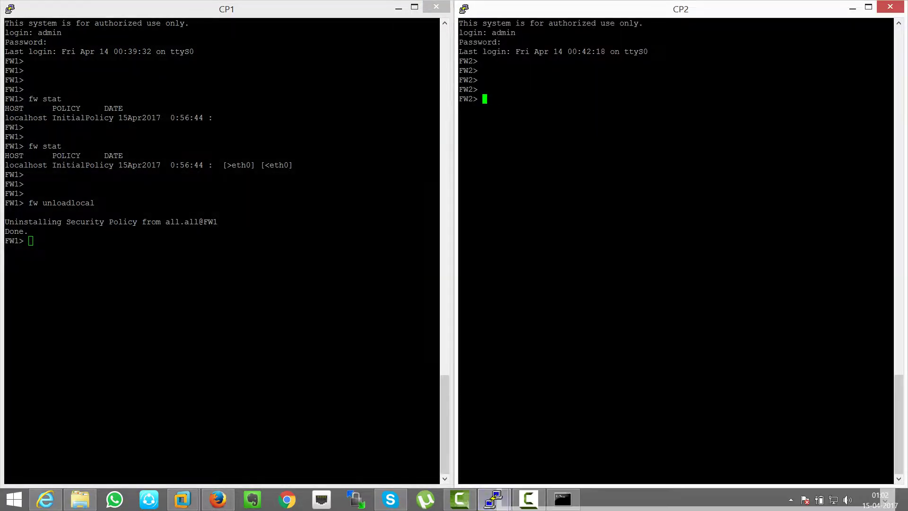
type("fw stat")
key("Return")
double_click(537, 117)
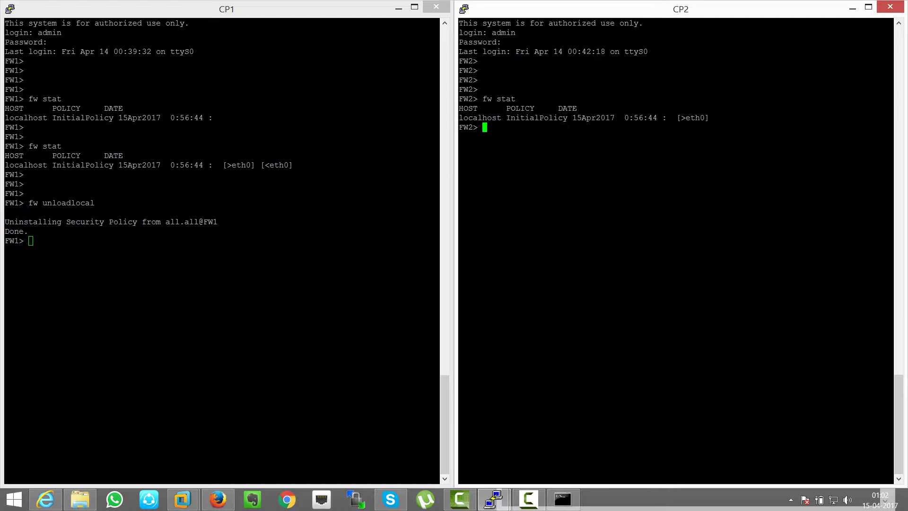
key("Return")
key("Return")
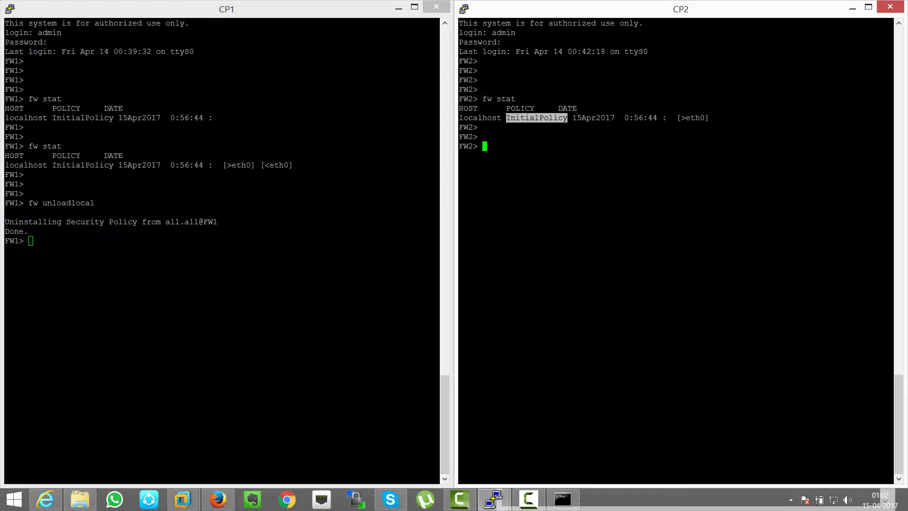
Step: Unload CP2's policy with fw unloadlocal and confirm fw stat now shows no policy
type("fw unloadlocal")
key("Return")
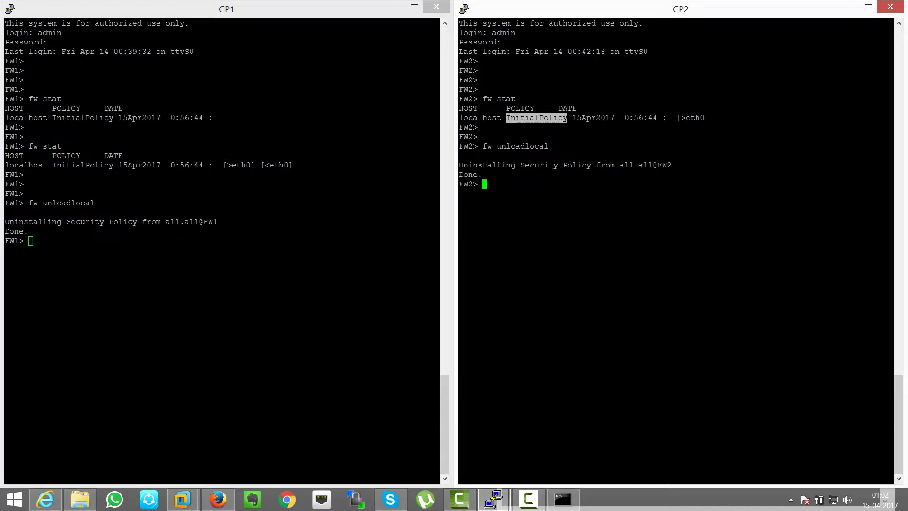
type("fw stat")
key("Return")
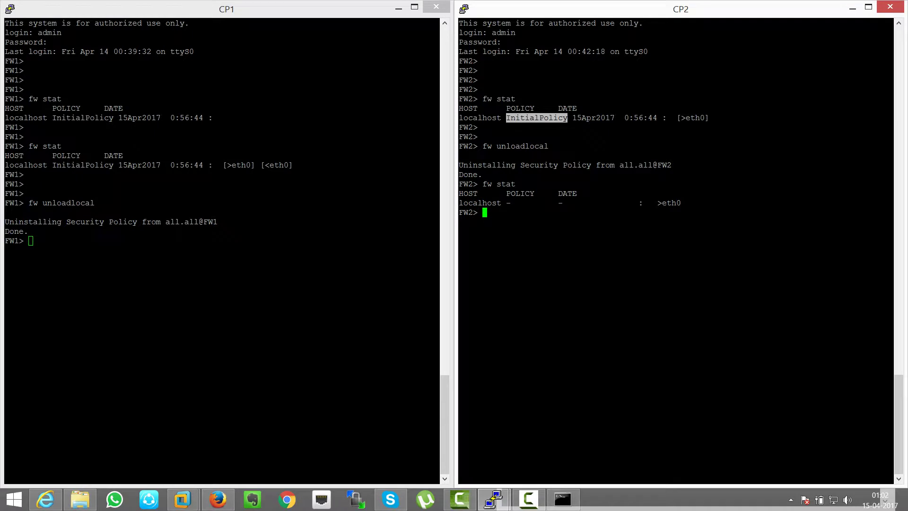
left_click_drag(506, 203, 525, 203)
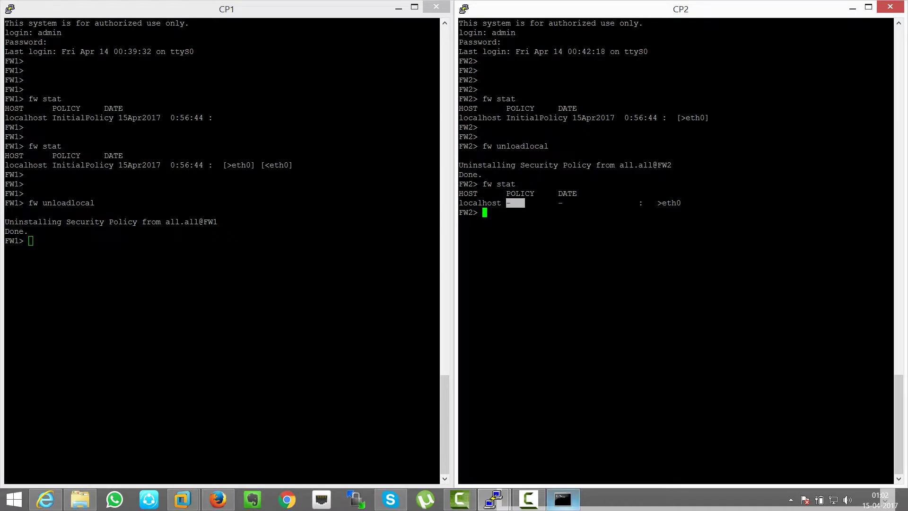
left_click(562, 499)
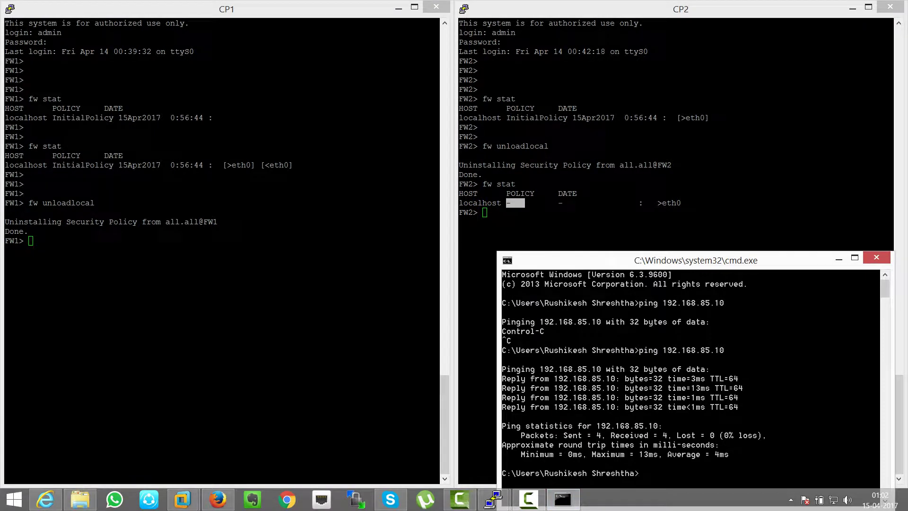
left_click(217, 499)
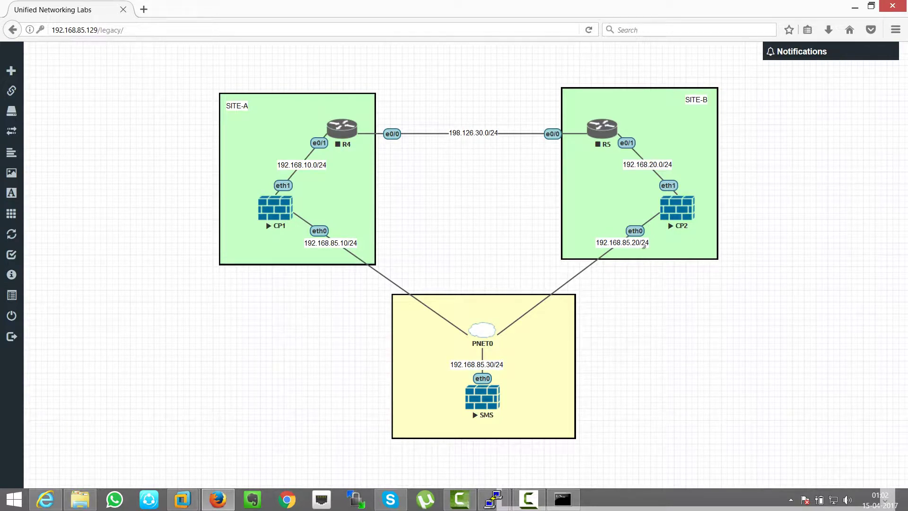
Step: Ping 192.168.85.20, then edit the command to ping 192.168.85.30, stopping each with Ctrl+C
left_click(563, 499)
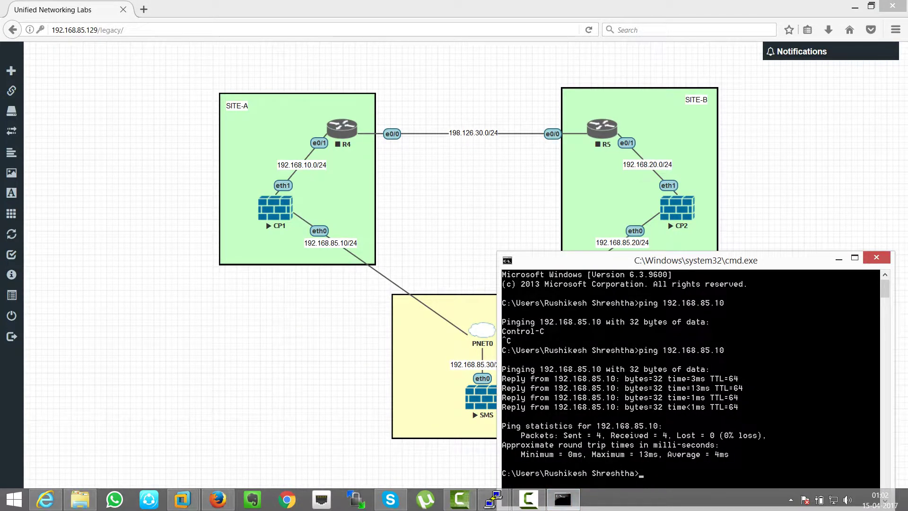
left_click_drag(615, 260, 271, 148)
type("ping 192.168.85.10")
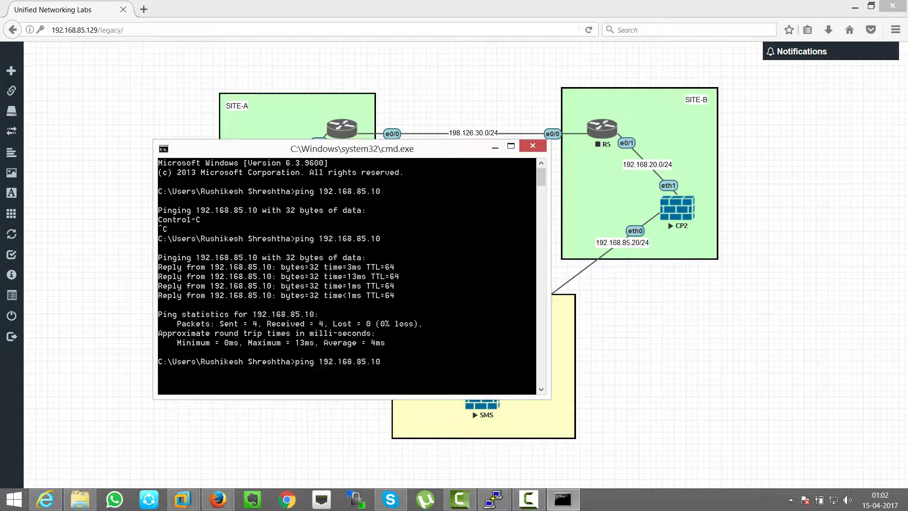
key("BackSpace")
key("BackSpace")
type("20")
key("Return")
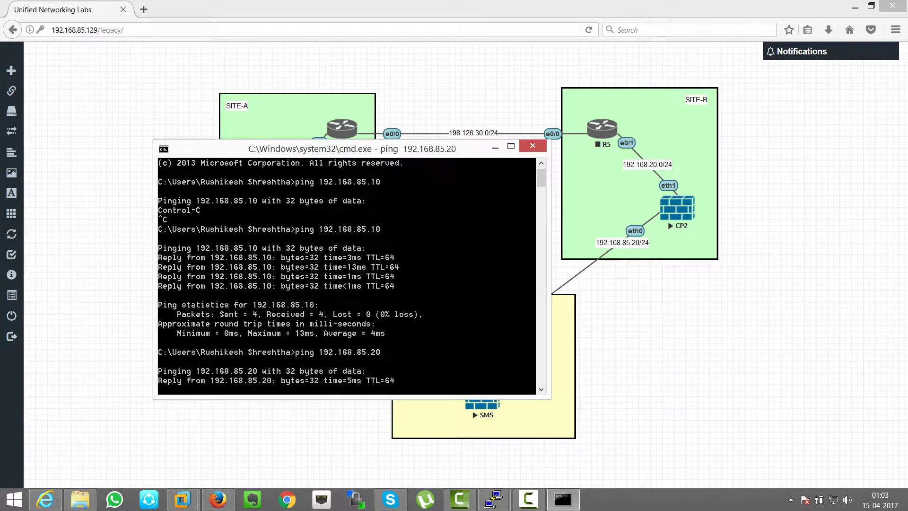
key("ctrl+c")
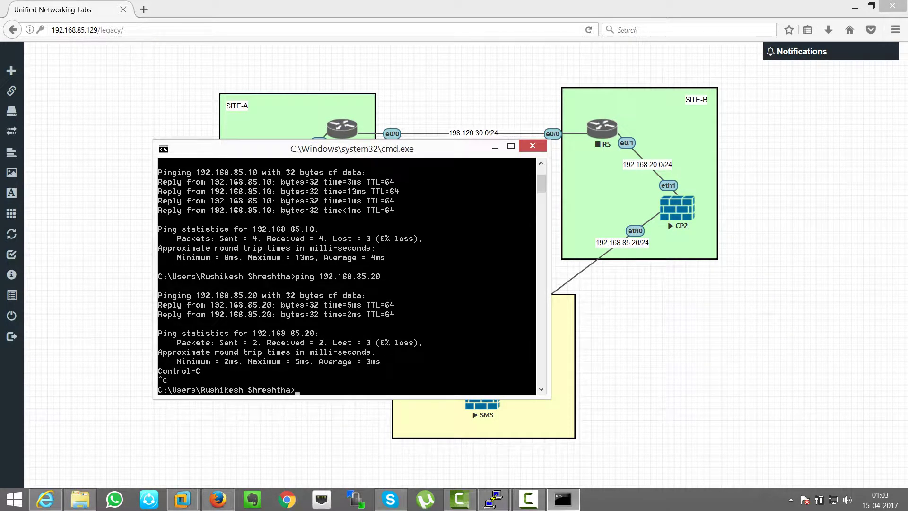
left_click_drag(331, 148, 243, 72)
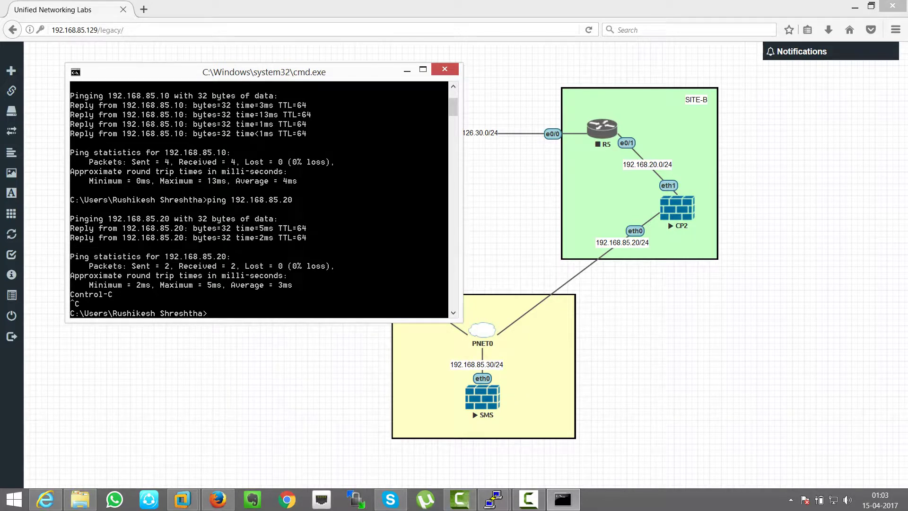
key("Up")
key("BackSpace")
key("BackSpace")
type("30")
key("Return")
key("ctrl+c")
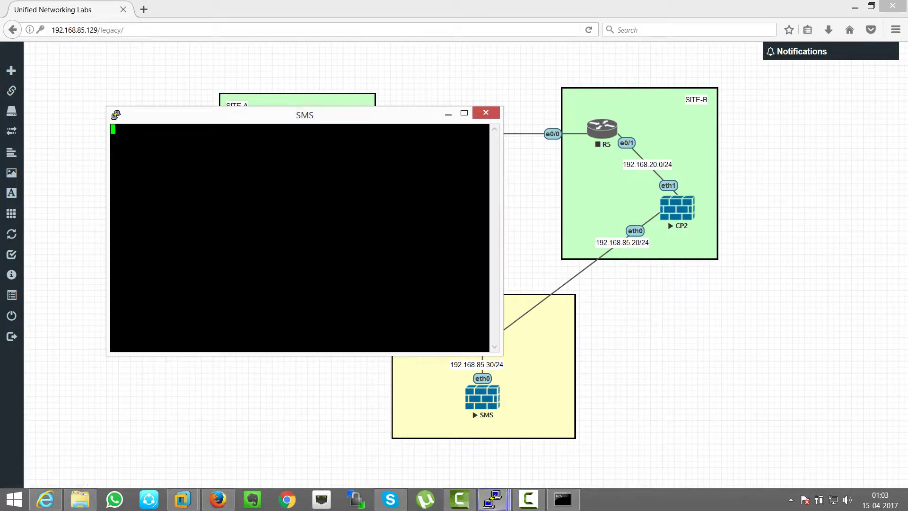
Step: Log in to the SMS console as admin and run fw stat, showing it is not a FireWall-1 module
key("super+Right")
key("super+c")
key("Escape")
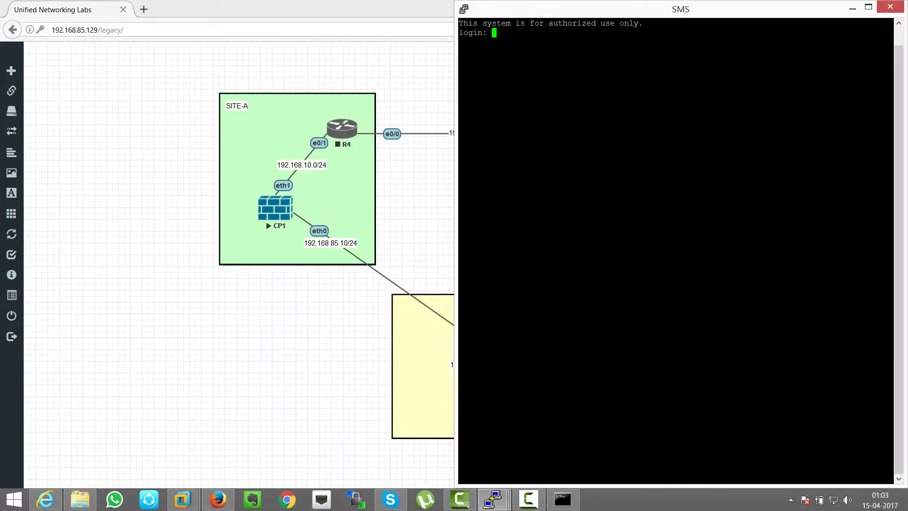
type("admin")
key("Return")
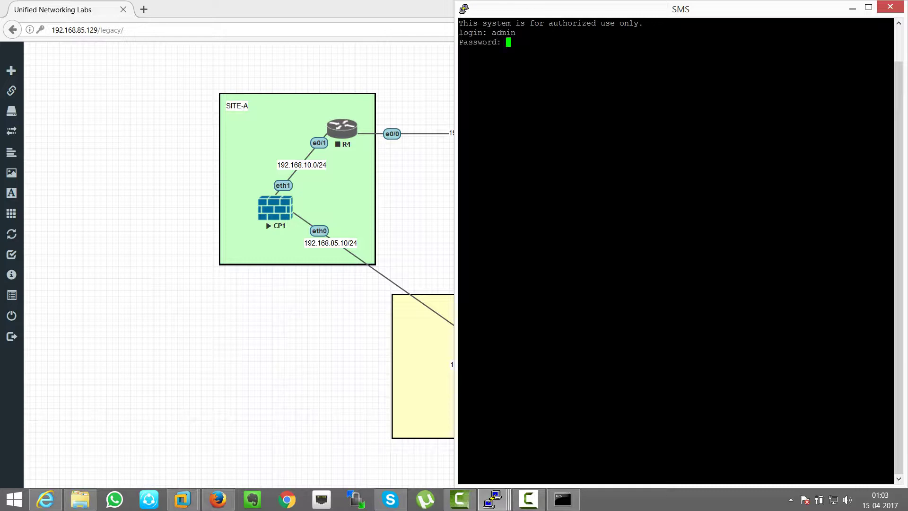
key("Return")
key("Return")
key("Return")
key("Return")
key("Return")
key("Return")
type("fw stat")
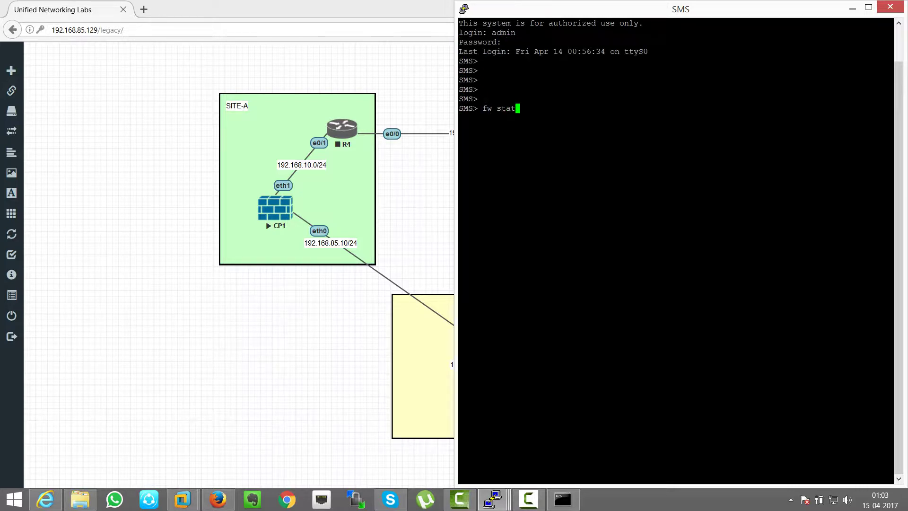
key("Return")
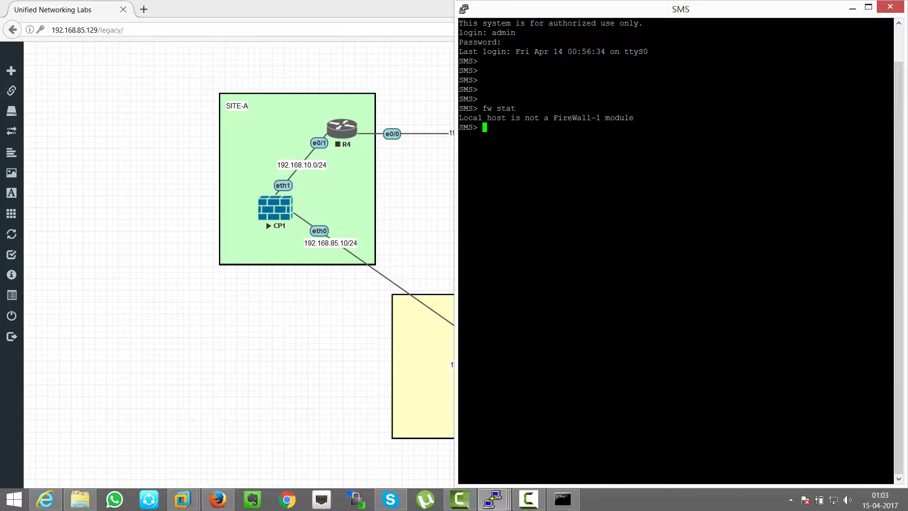
left_click_drag(459, 118, 804, 118)
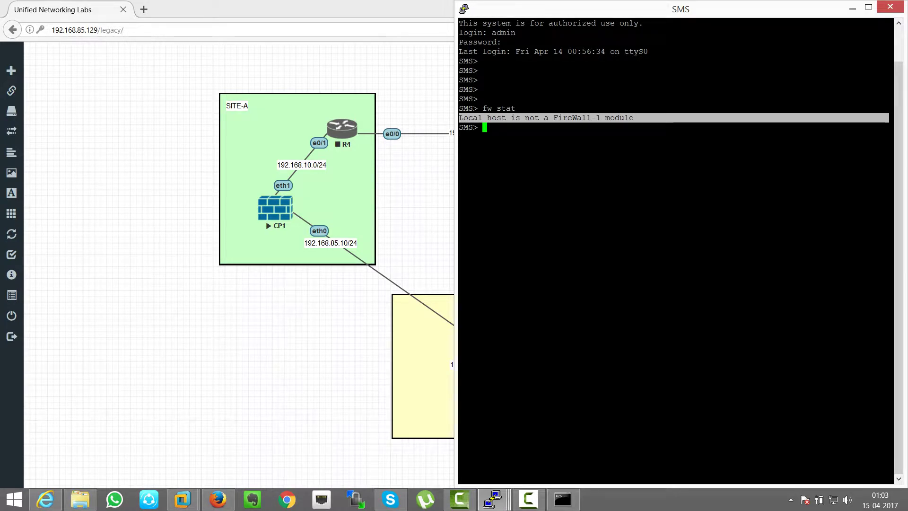
key("alt+Tab")
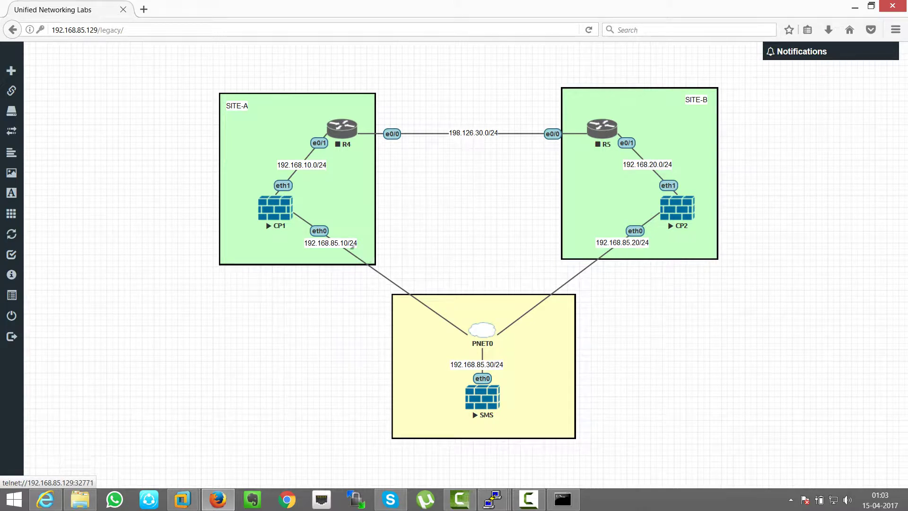
Step: Find SmartDashboard R77 in the Check Point SmartConsole R77 apps list and launch it
key("super")
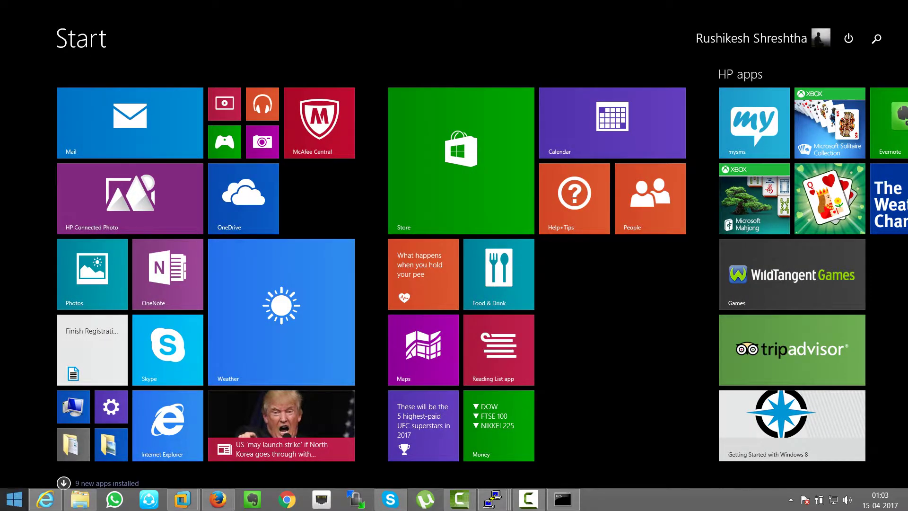
type("dash")
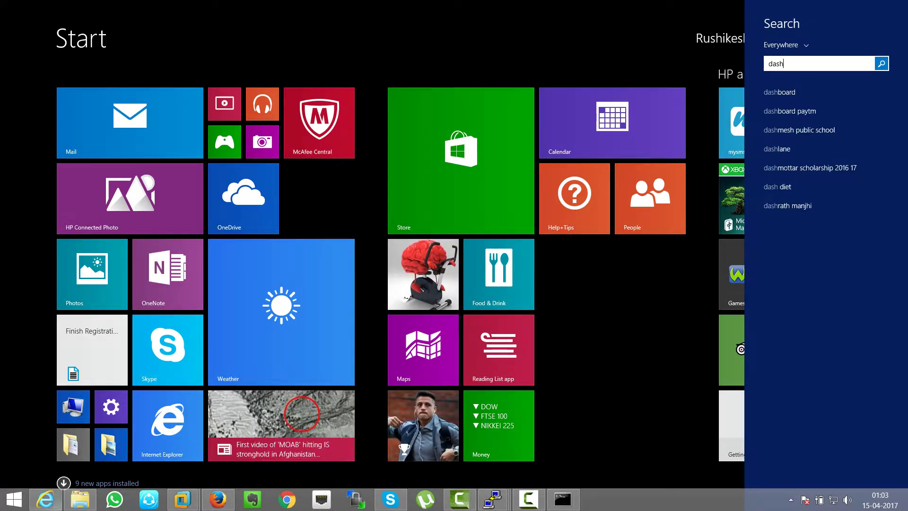
key("BackSpace")
key("BackSpace")
key("BackSpace")
key("BackSpace")
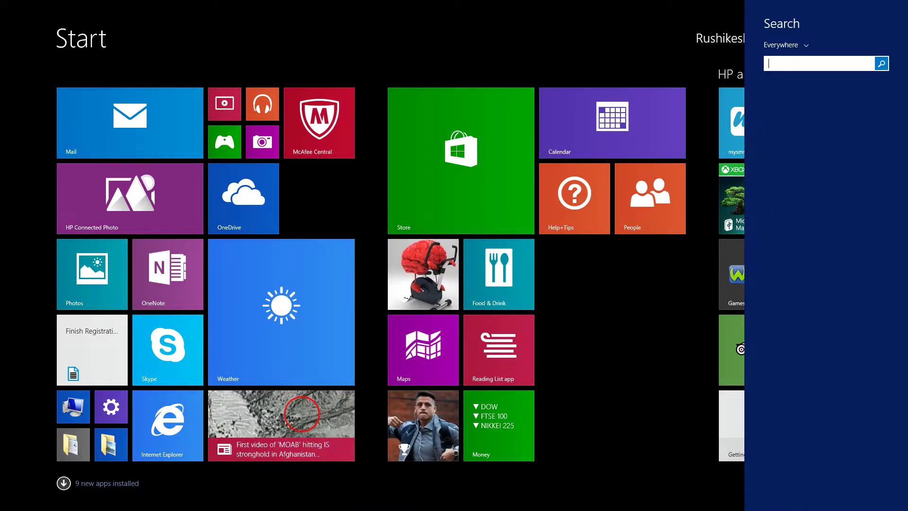
left_click(63, 483)
left_click(64, 483)
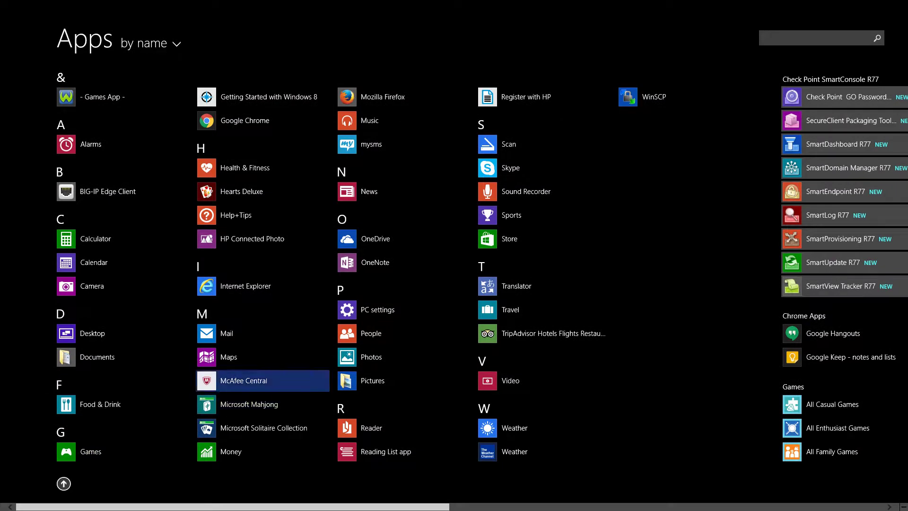
key("Right")
key("Right")
key("Right")
key("Right")
key("Up")
key("Up")
key("Up")
key("Down")
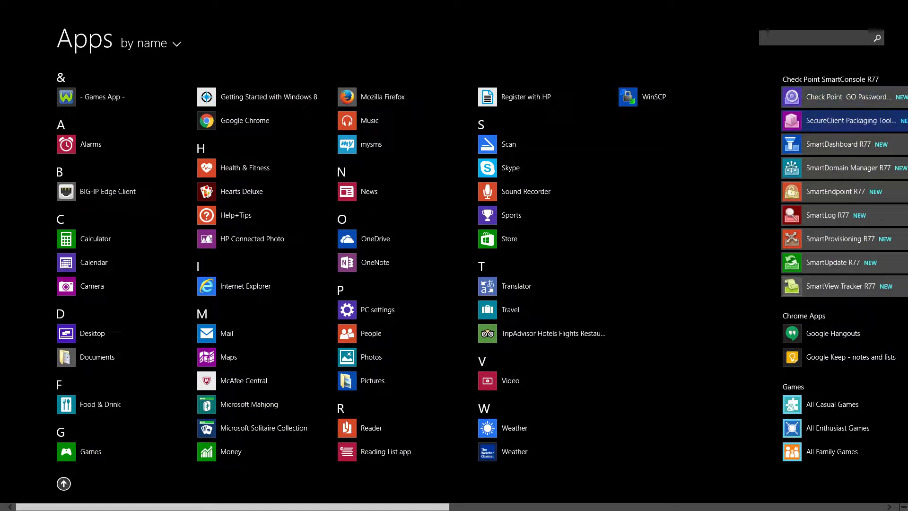
key("Down")
key("Down")
key("Up")
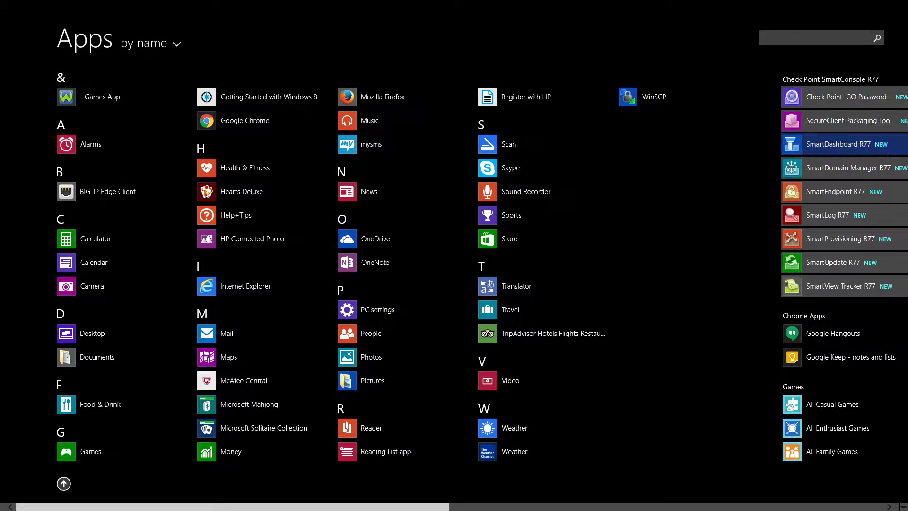
key("Return")
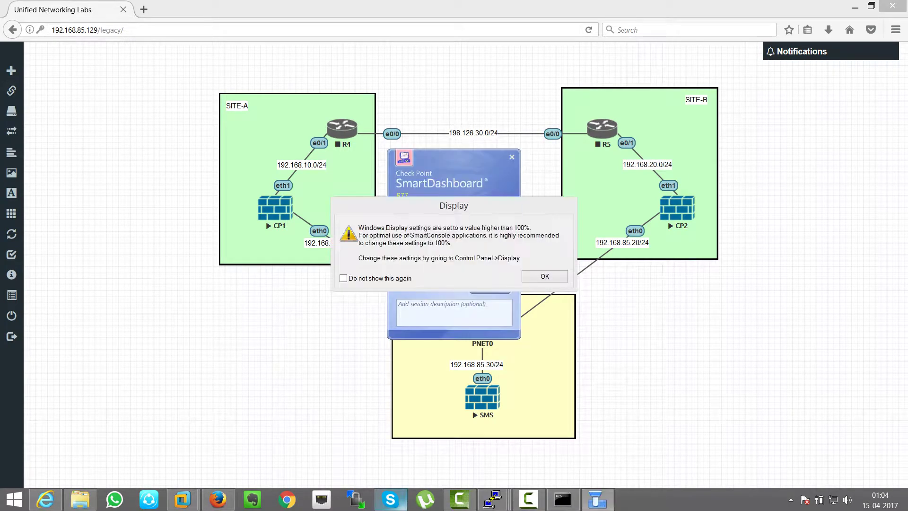
Step: Tick 'Do not show this again' on the scaling warning, log in to 192.168.85.30, then show Gaia Portal
left_click(343, 279)
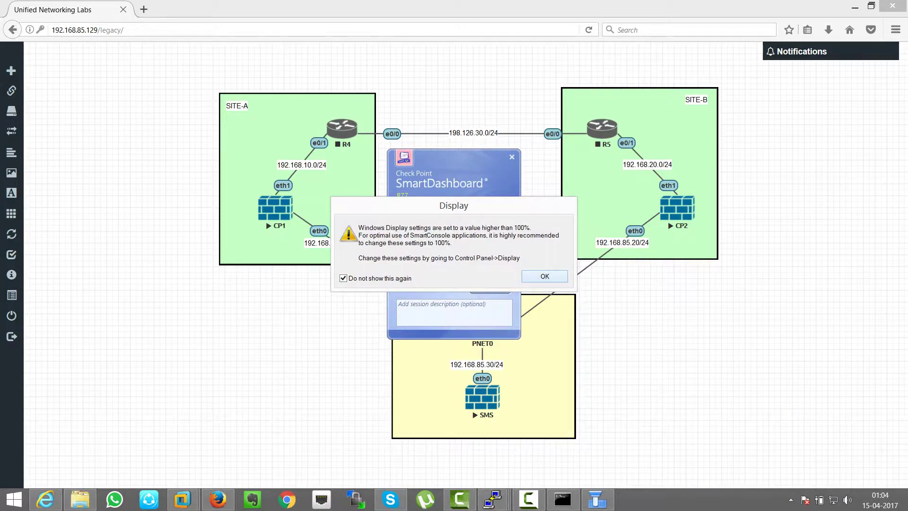
key("Return")
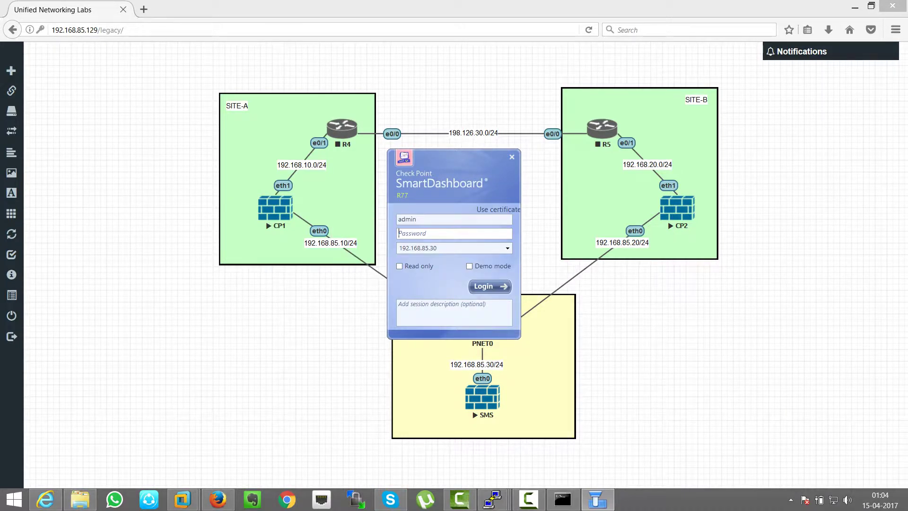
left_click(426, 233)
type("*********")
key("Tab")
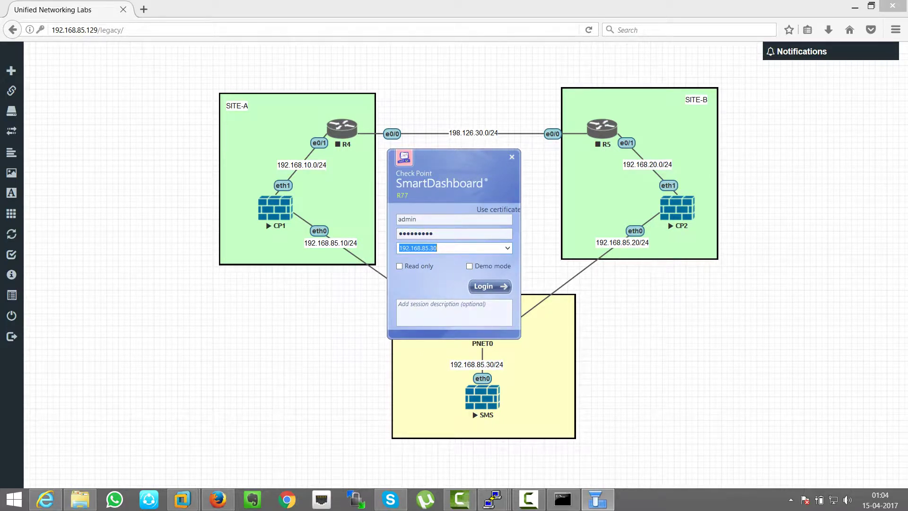
left_click(489, 286)
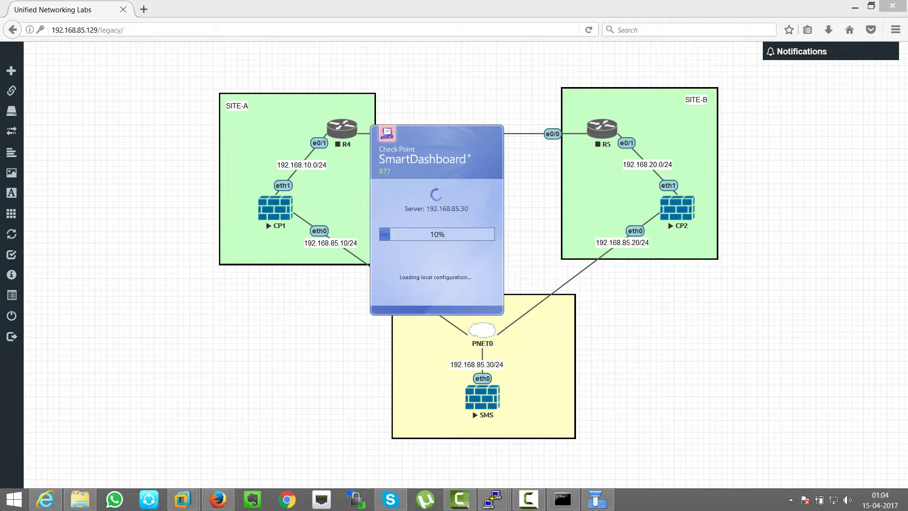
mouse_move(46, 498)
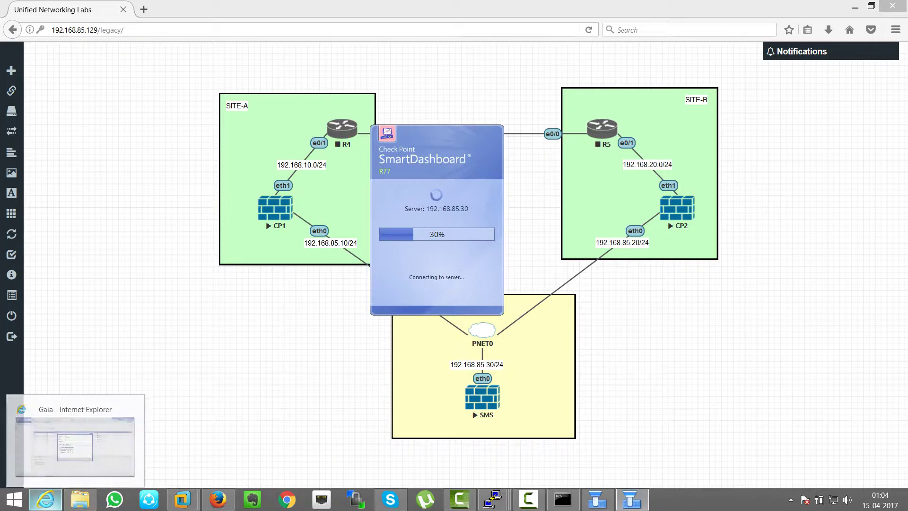
left_click(75, 443)
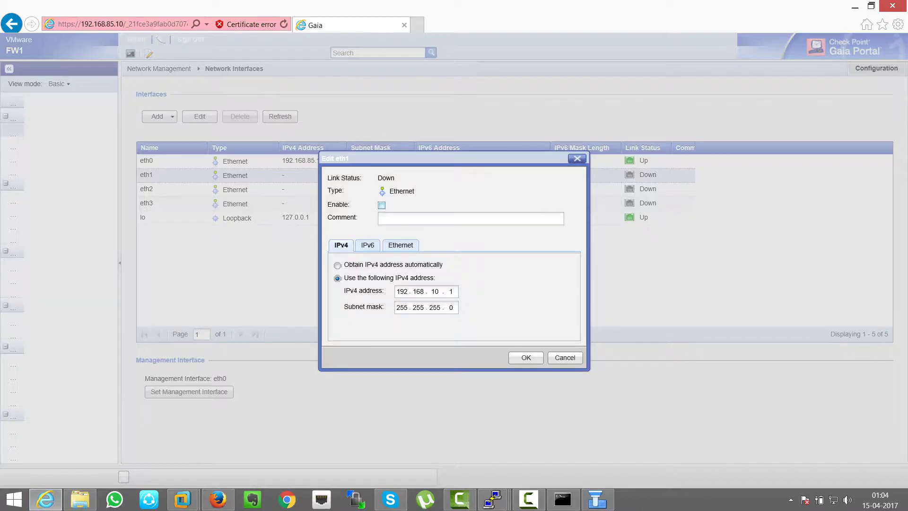
key("ctrl+t")
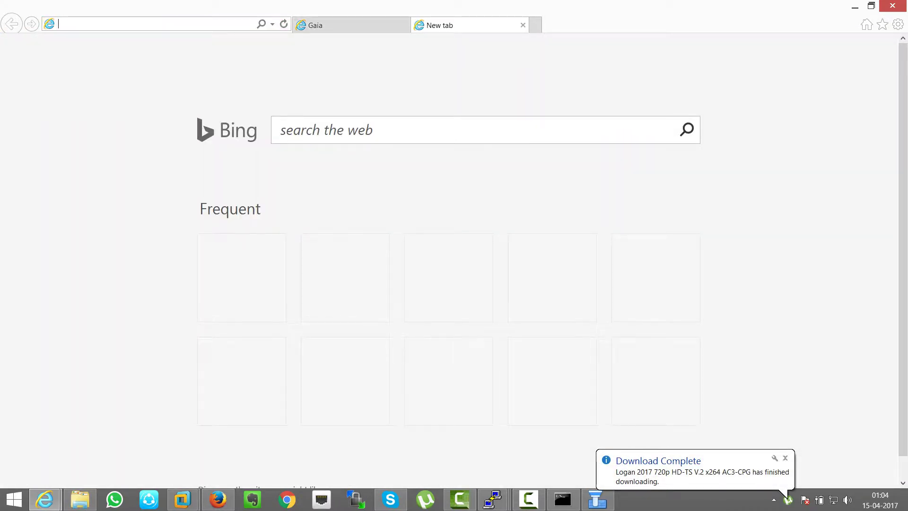
type("htt")
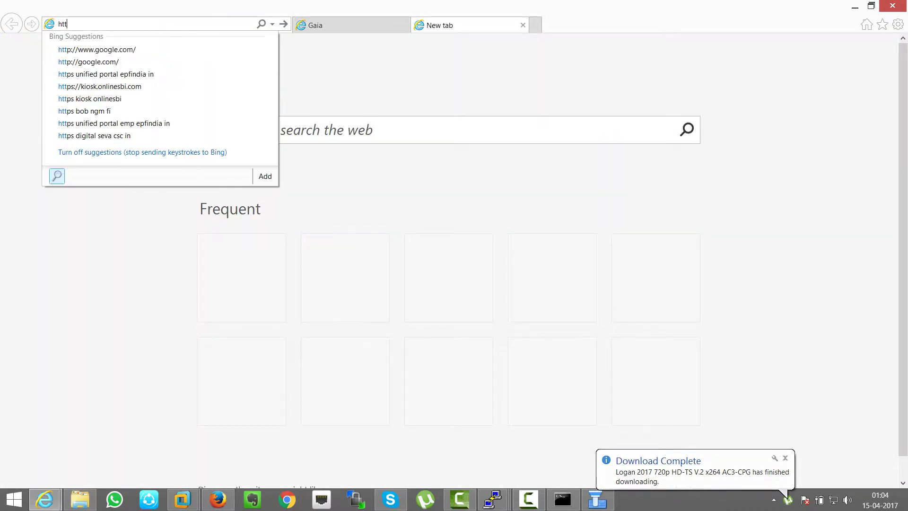
type("ps://")
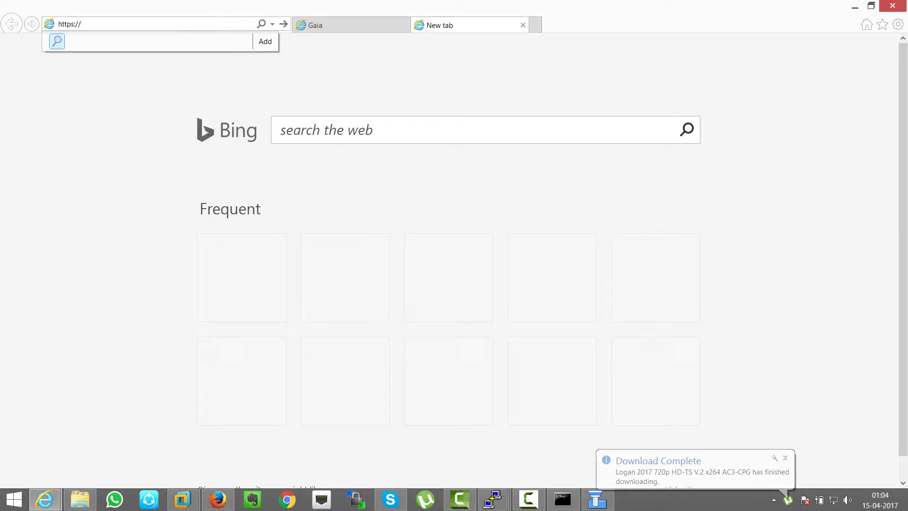
type("192.168.85.10/")
key("Return")
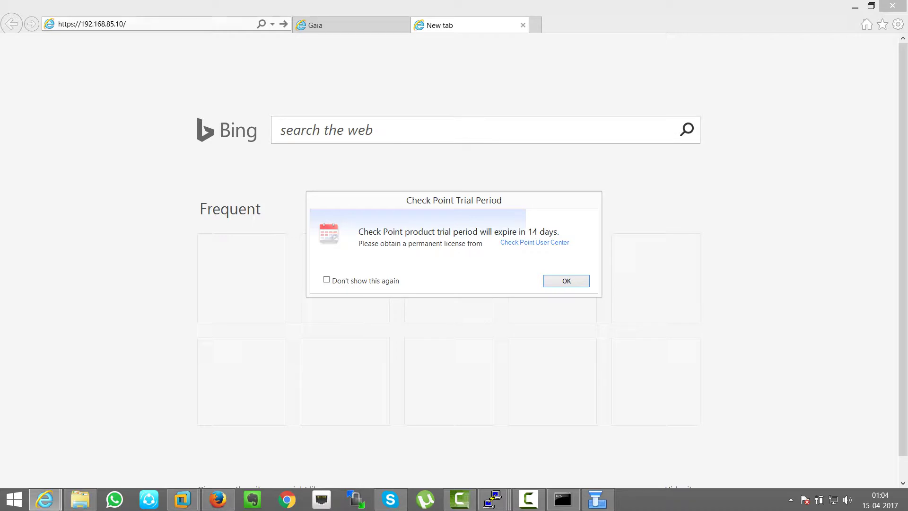
key("Return")
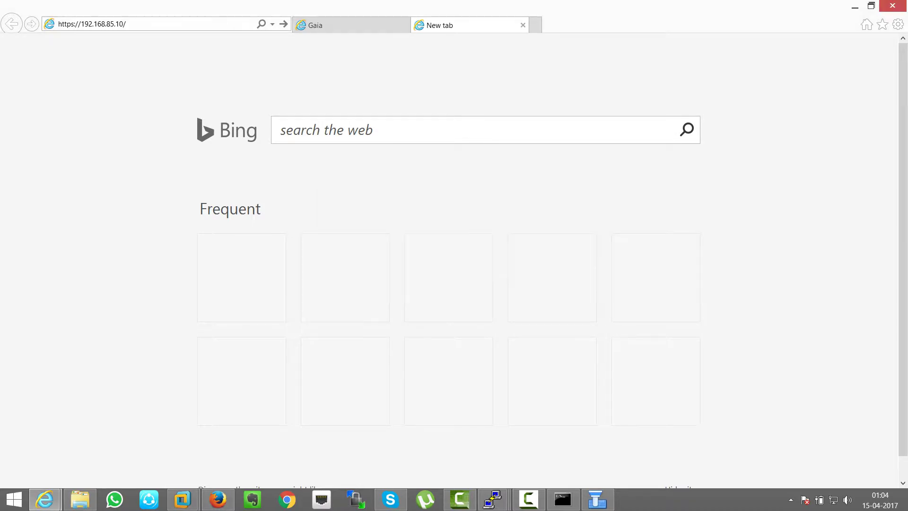
key("alt+d")
key("End")
key("ctrl+shift+Left")
key("BackSpace")
type("30")
key("Return")
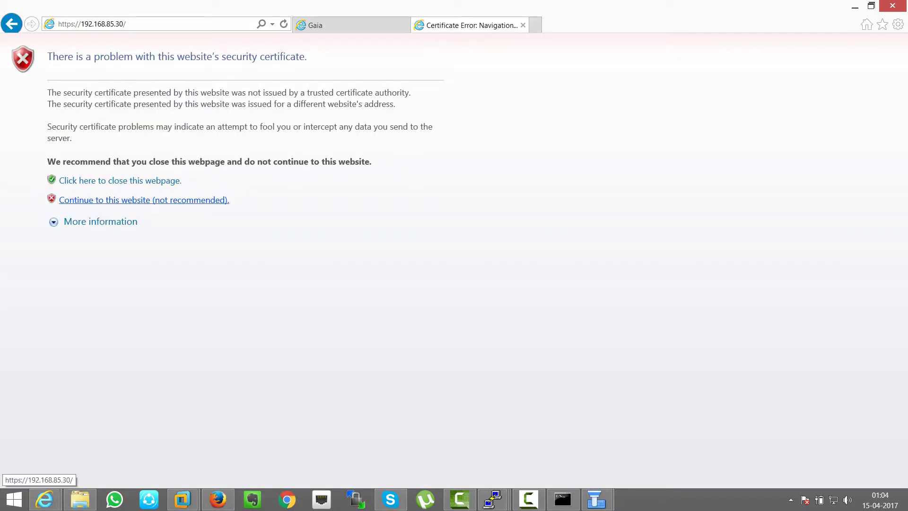
Step: Continue past the certificate warning and log in to the Gaia Portal as admin with the password
left_click(142, 200)
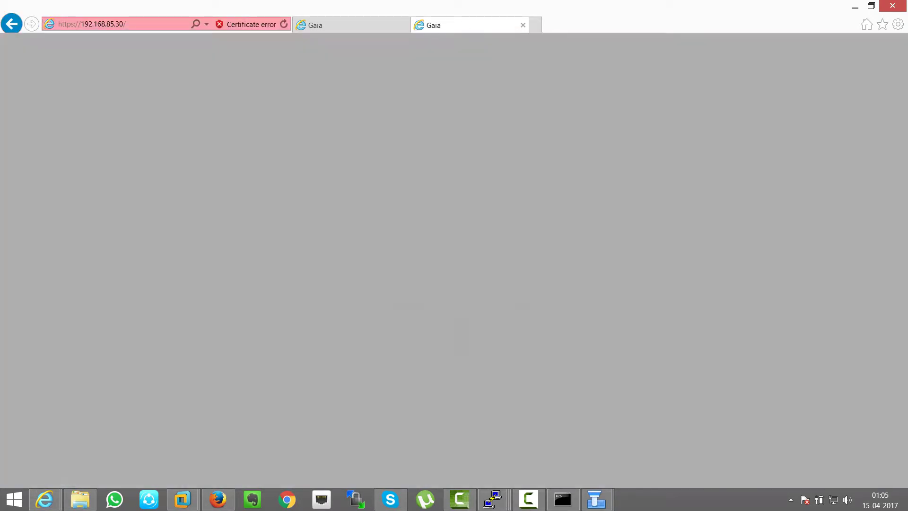
type("admin")
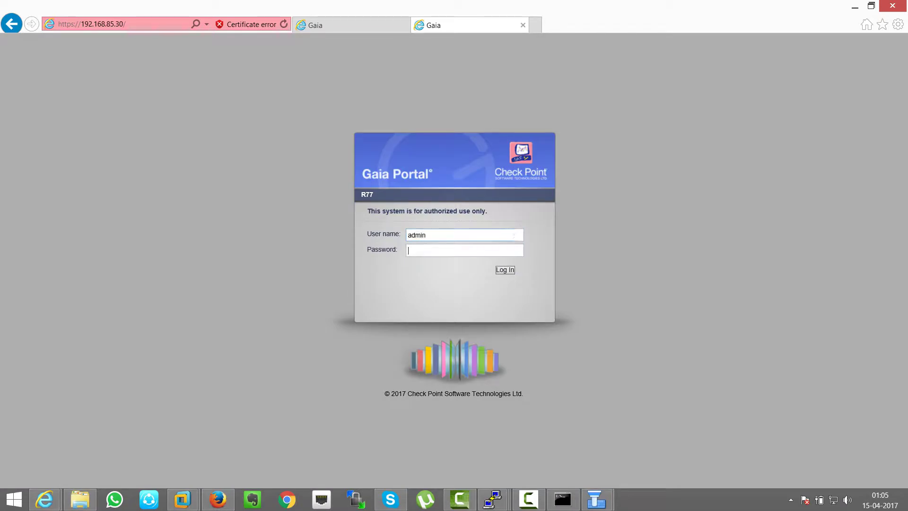
key("Tab")
type("•••••••••")
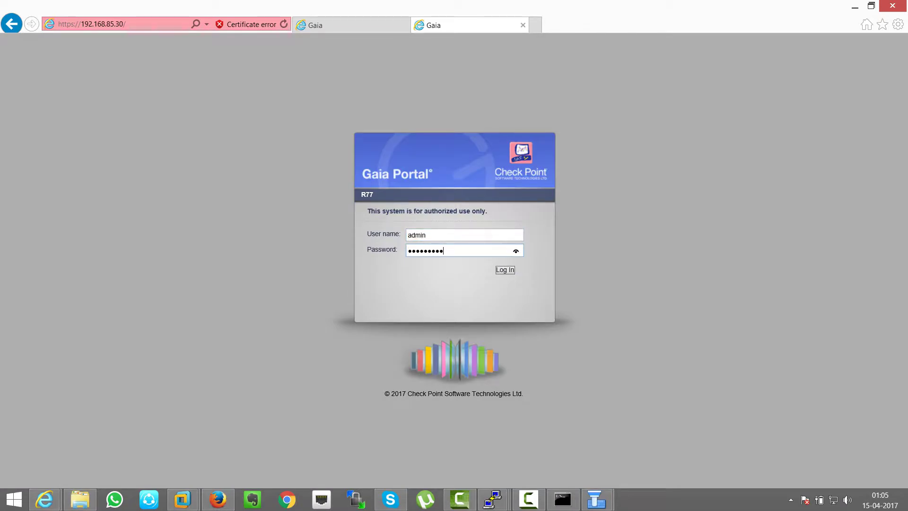
key("Return")
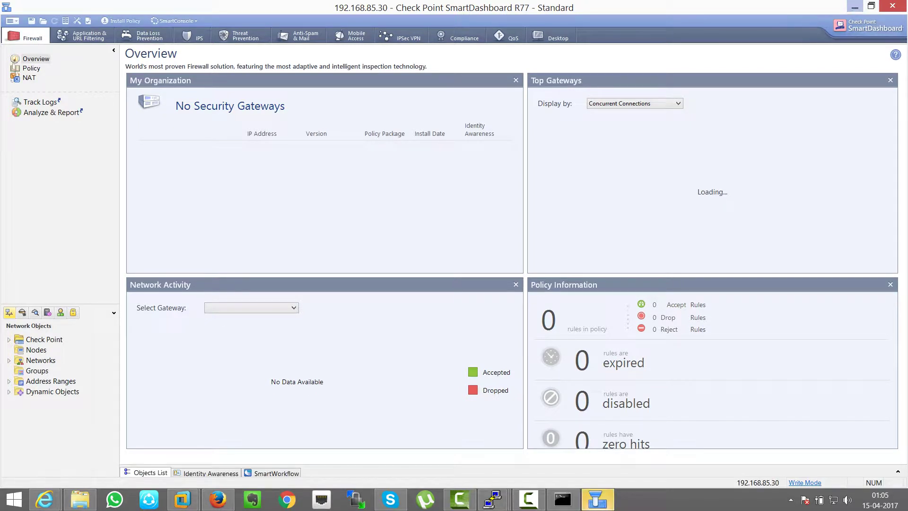
Step: Start the SmartConsole download from the Gaia Portal banner, then dismiss the download prompt
left_click(855, 7)
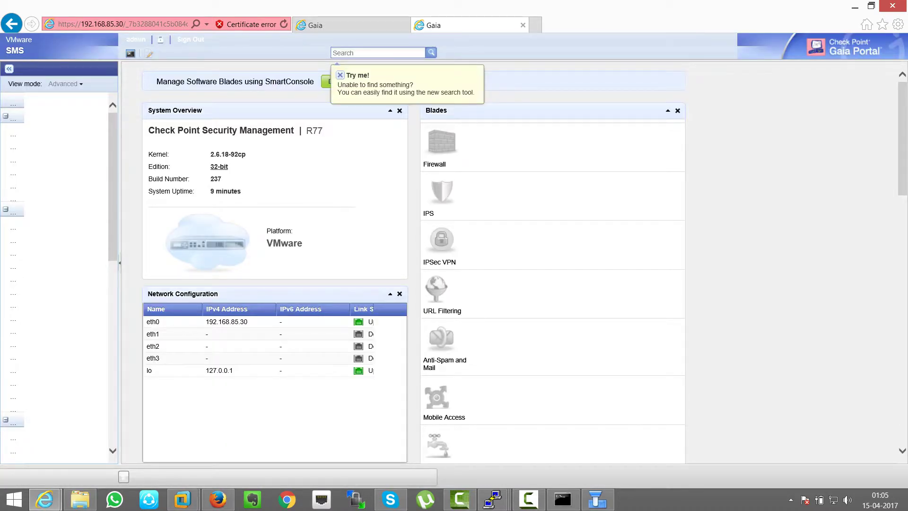
left_click_drag(156, 81, 314, 82)
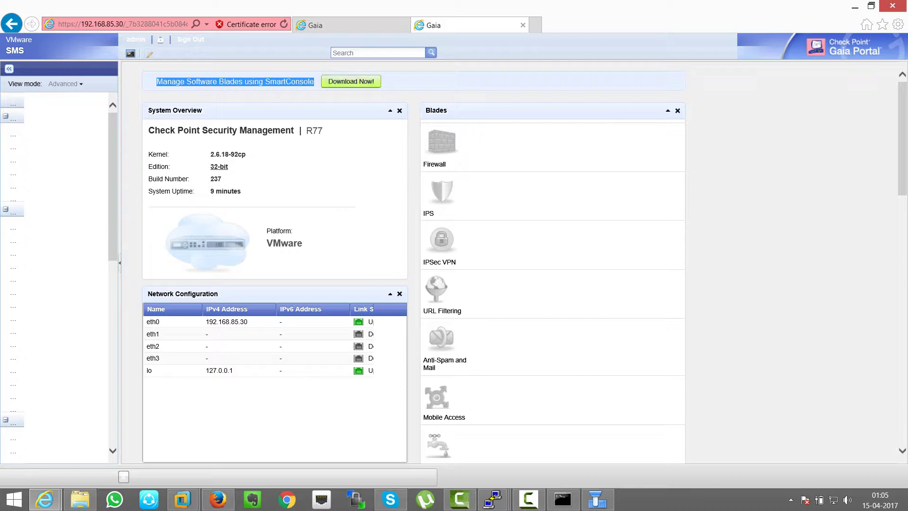
left_click(350, 81)
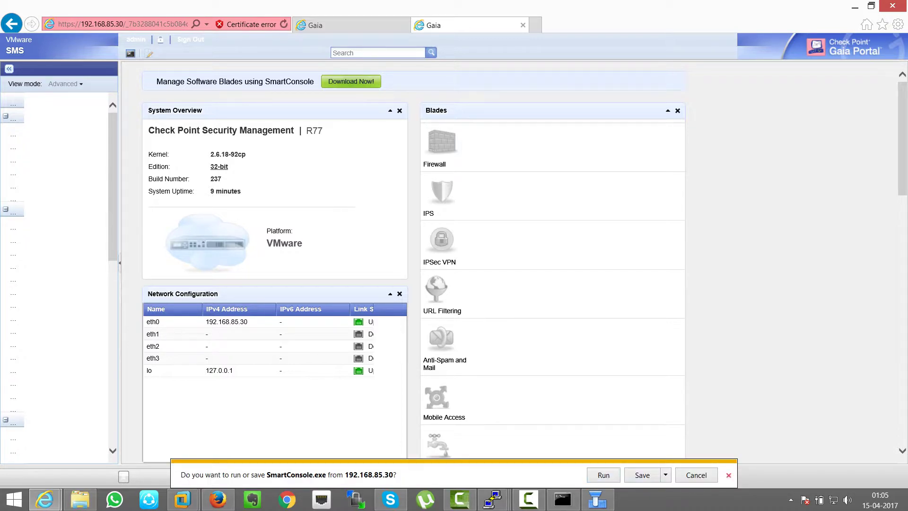
left_click(728, 475)
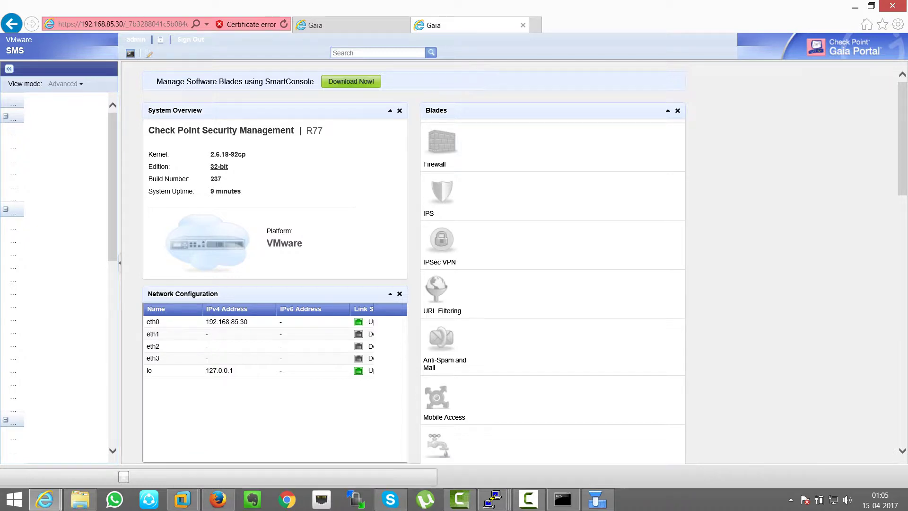
Step: In SmartDashboard, expand the Check Point network objects to reveal SMS
left_click(597, 500)
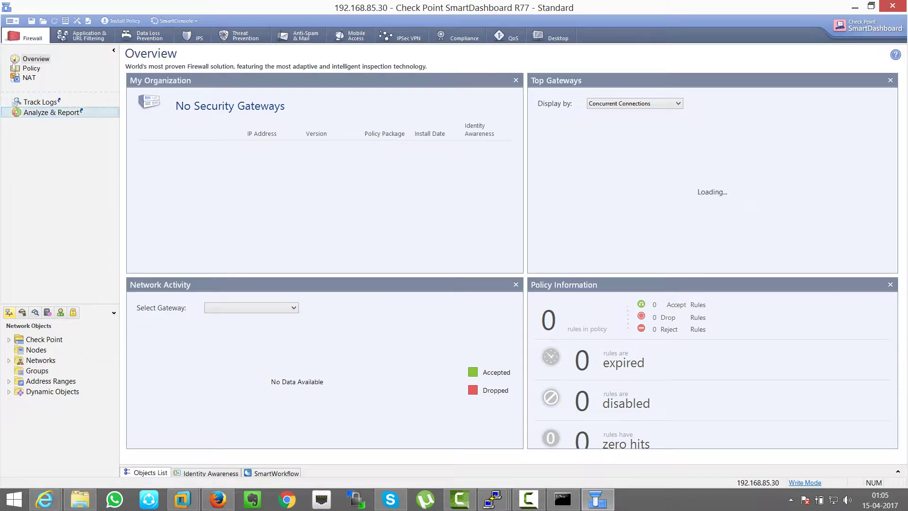
left_click(8, 339)
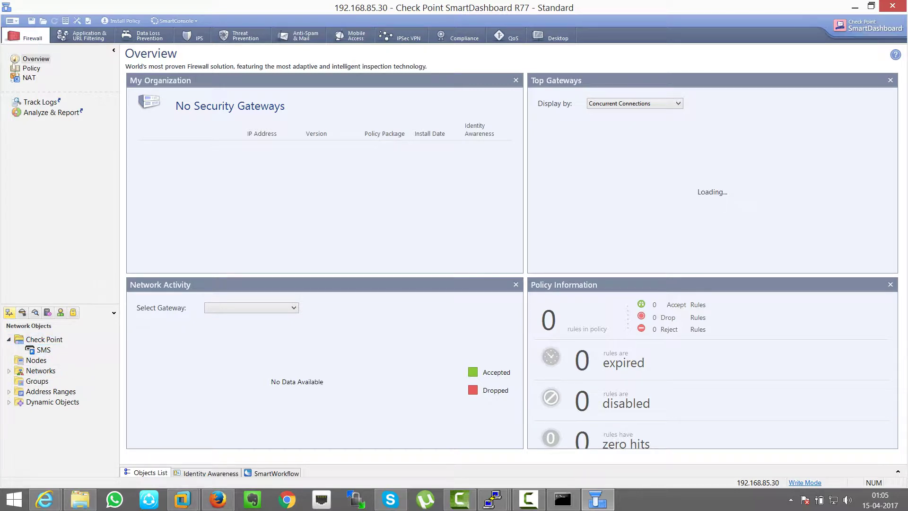
key("alt+Tab")
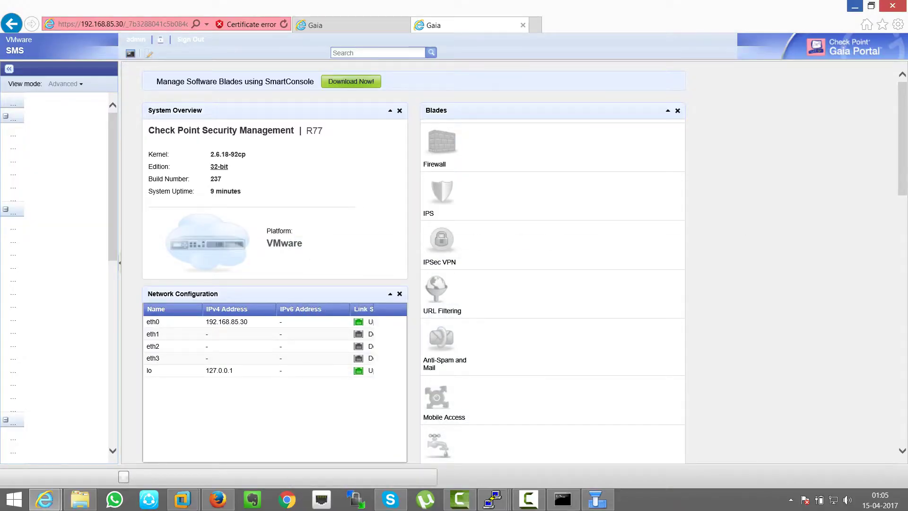
key("alt+Tab")
key("Tab")
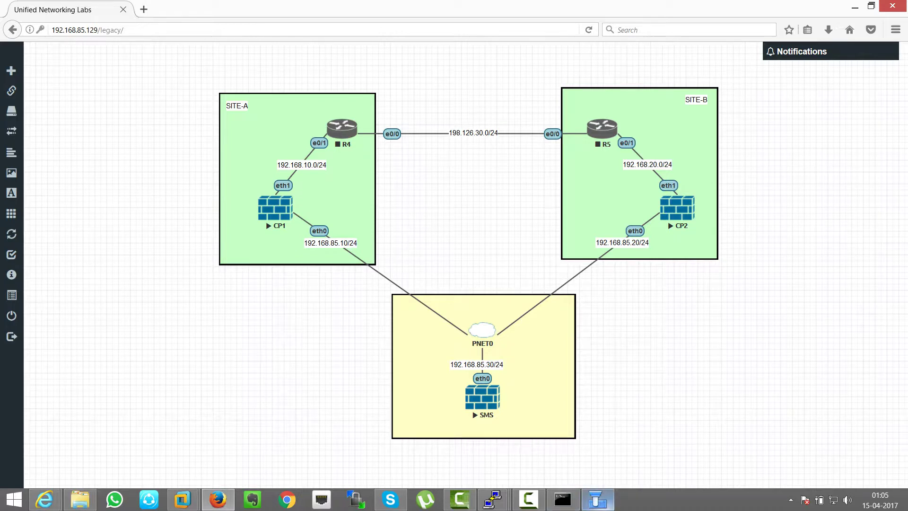
left_click(597, 499)
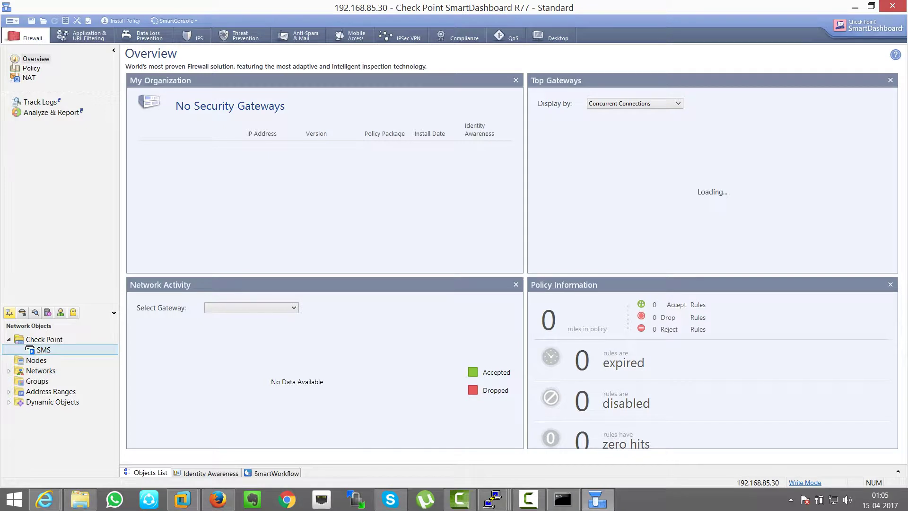
Step: Start a new Security Gateway in Wizard Mode from the Check Point objects menu
right_click(43, 339)
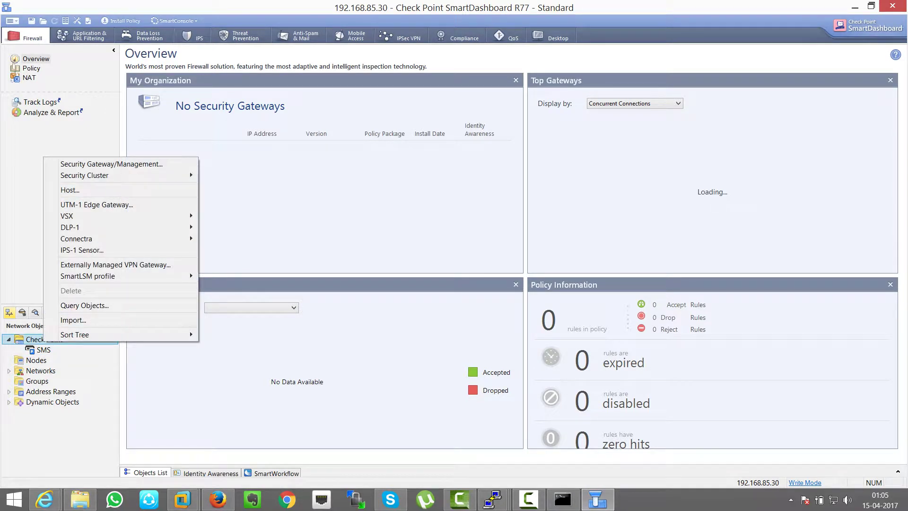
mouse_move(118, 175)
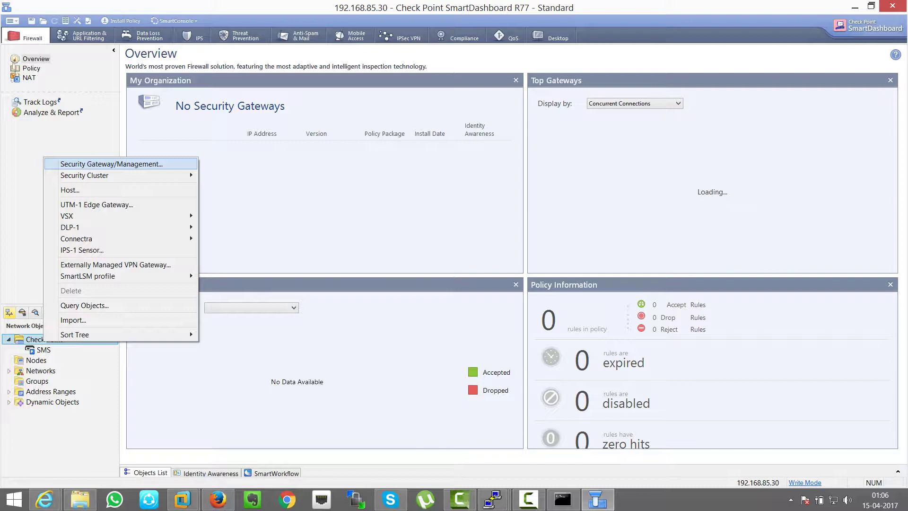
key("Return")
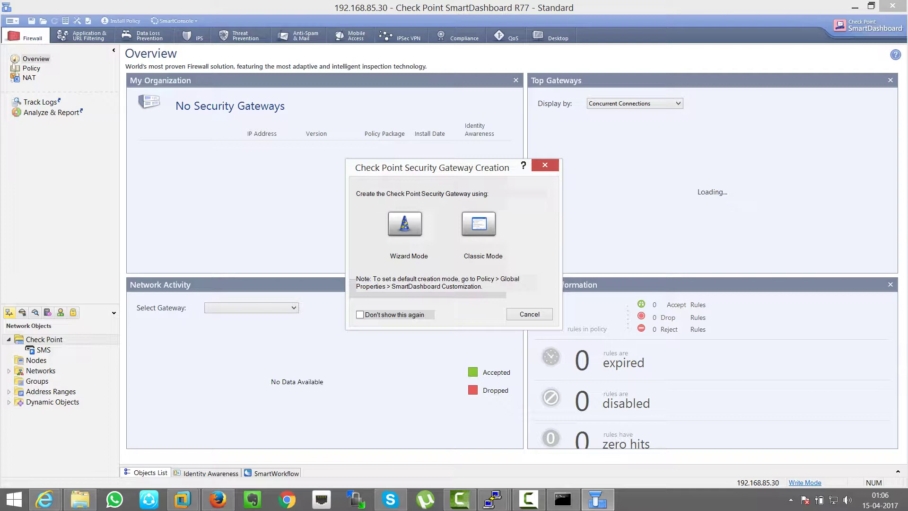
key("Return")
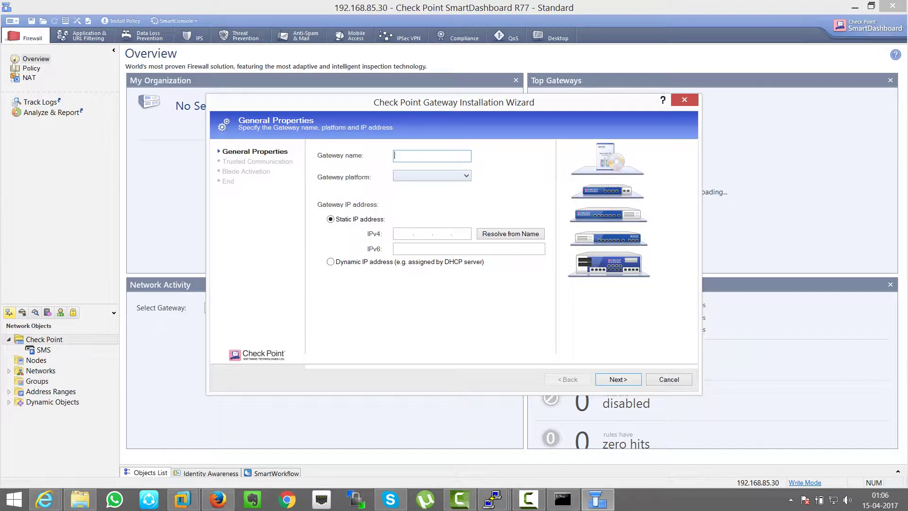
Step: Name the gateway Firewall-1 with Open server platform and IP 192.168.85.10, then continue
type("Firewall-1")
key("ctrl+a")
left_click(465, 176)
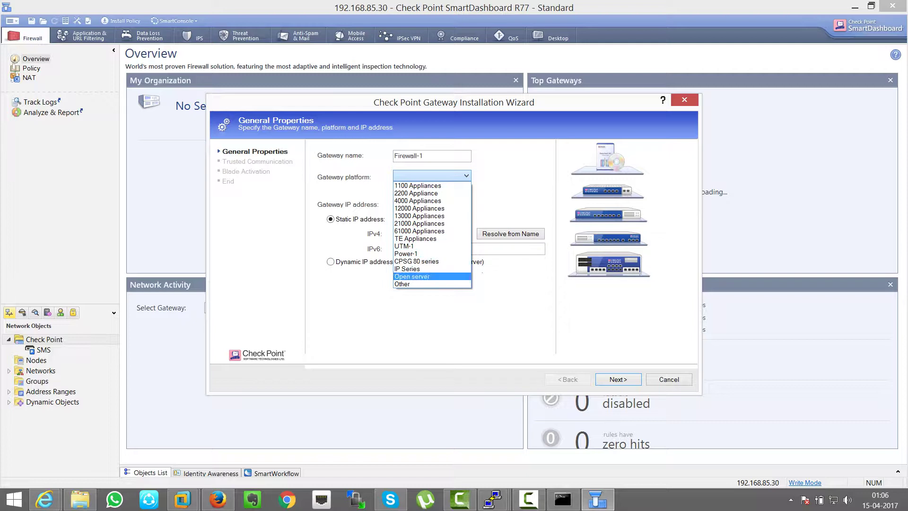
key("Return")
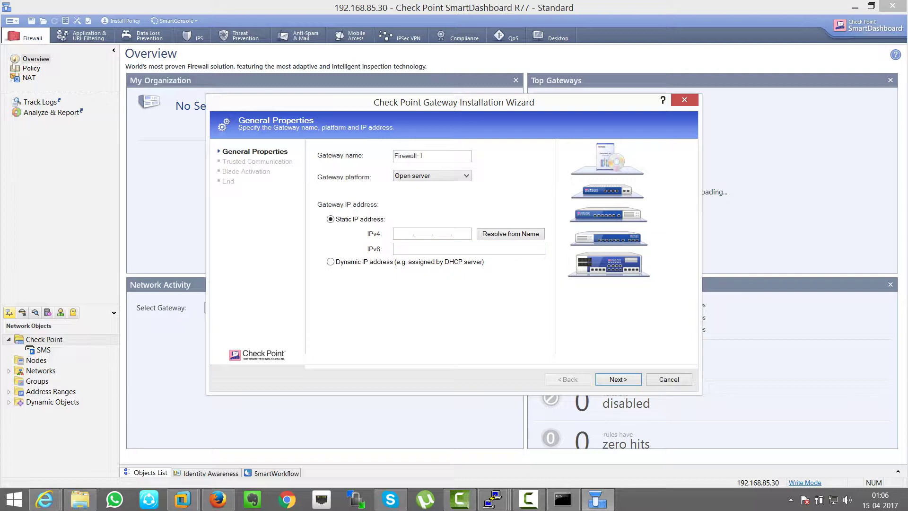
type("192.168.85.10")
left_click(619, 379)
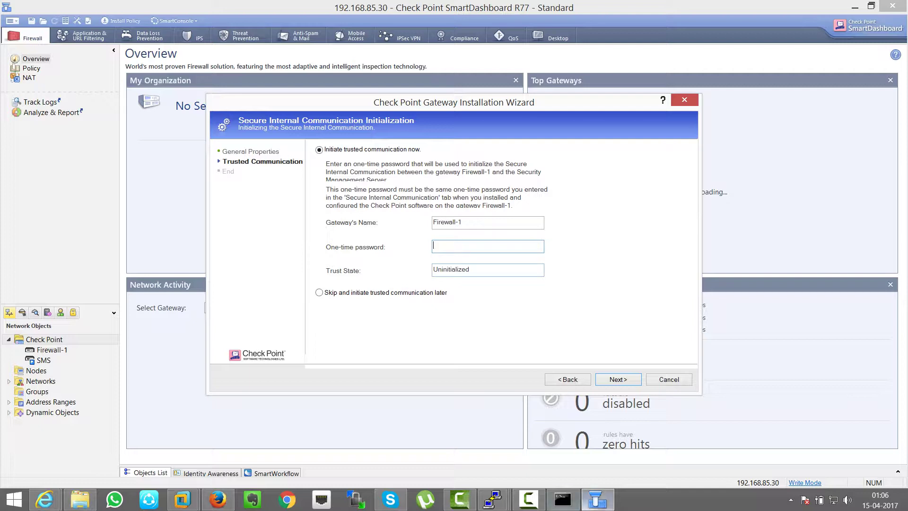
left_click(493, 499)
left_click(365, 441)
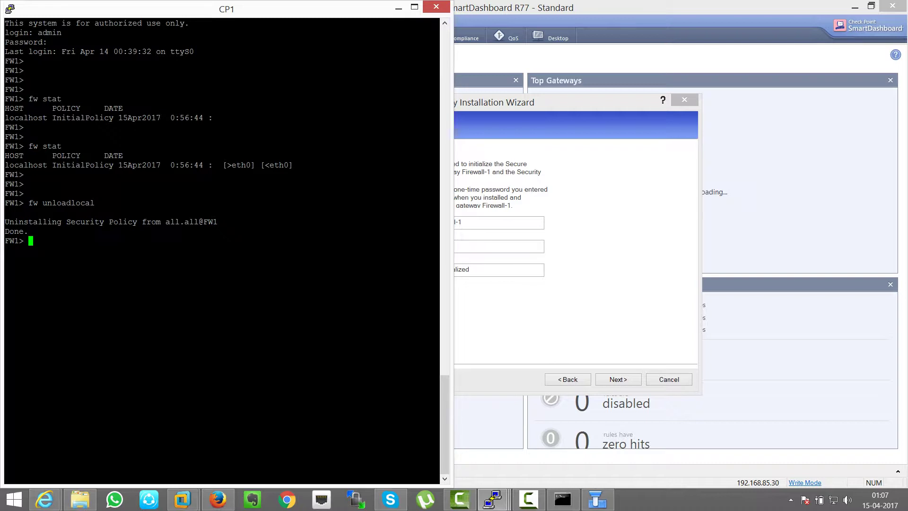
Step: Check CP1's Secure Internal Communication in cpconfig (initialized, trust not established) and exit without changing the activation key
type("cpconfig")
key("Return")
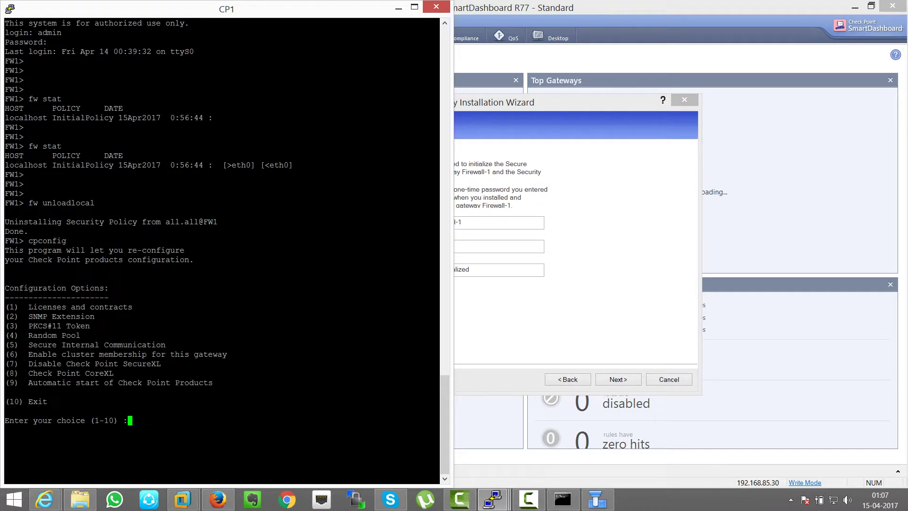
left_click_drag(19, 344, 435, 344)
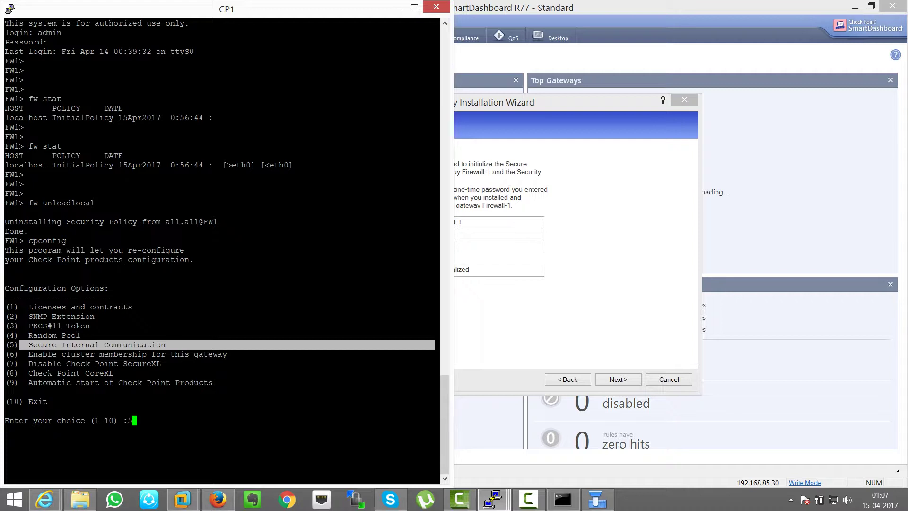
key("Return")
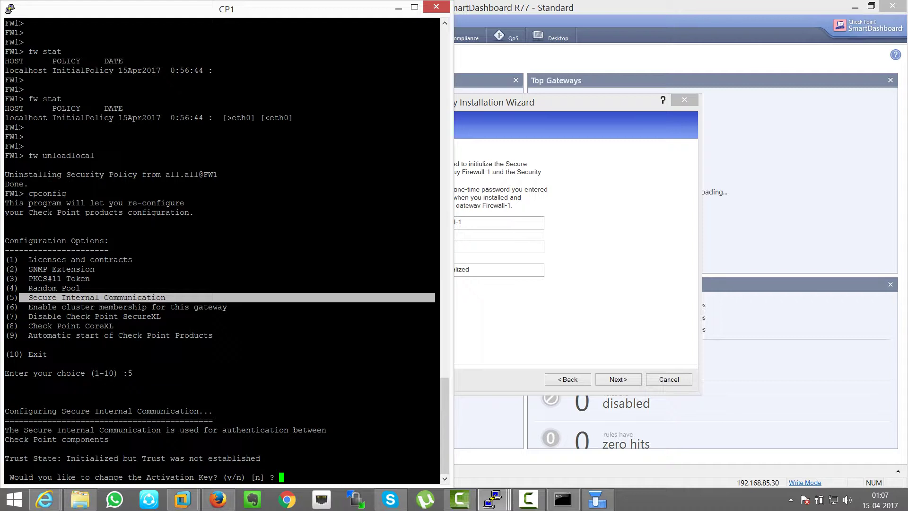
type("n")
key("Return")
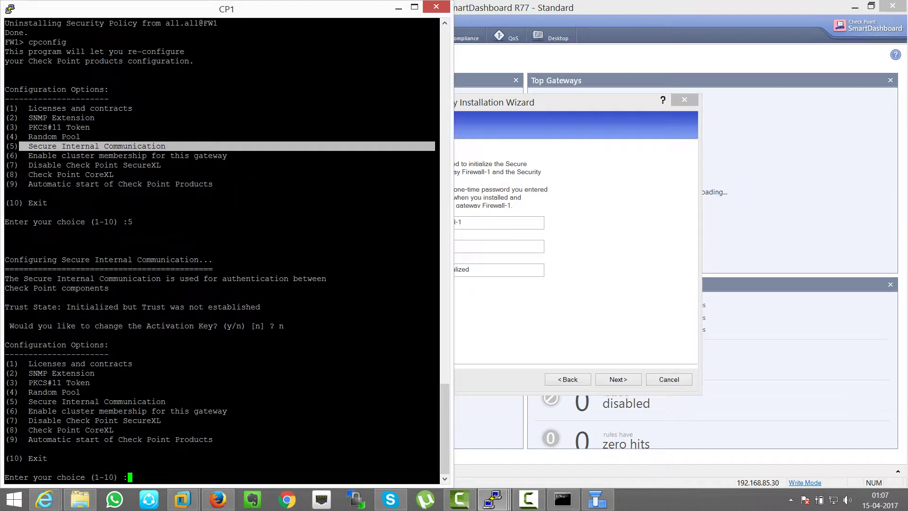
type("10")
key("Return")
key("alt+Tab")
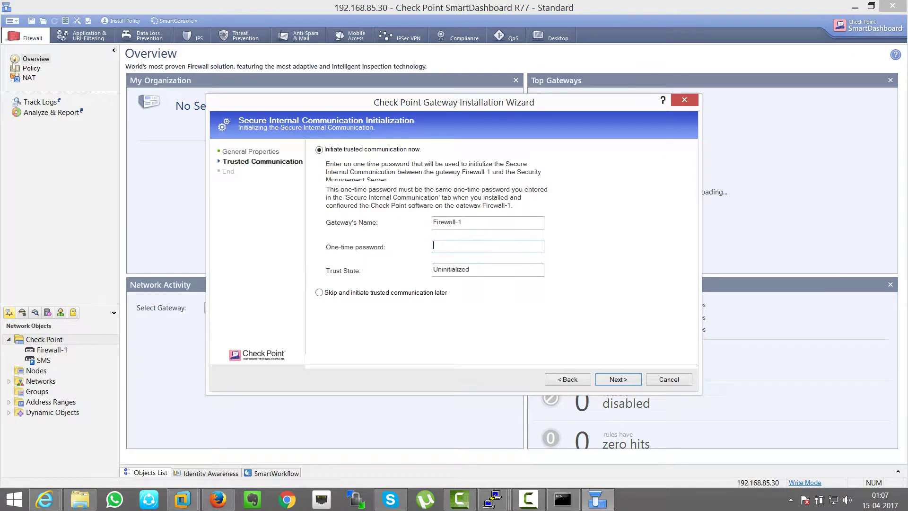
Step: Enter the one-time password and initialize SIC trust with Firewall-1
type("vpn123")
key("BackSpace")
key("BackSpace")
key("BackSpace")
key("BackSpace")
key("BackSpace")
key("BackSpace")
type("vpn123456")
key("Return")
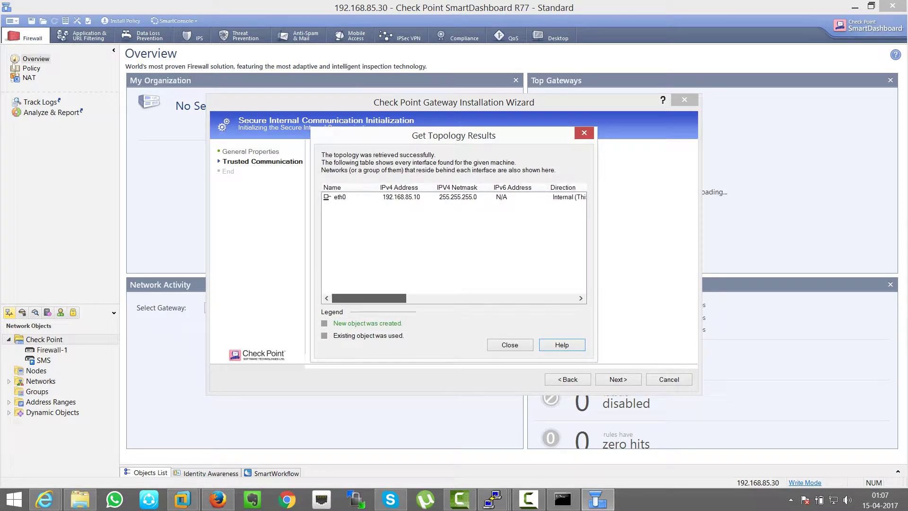
Step: Close the eth0 topology results and finish the wizard with trust established
left_click_drag(368, 298, 379, 298)
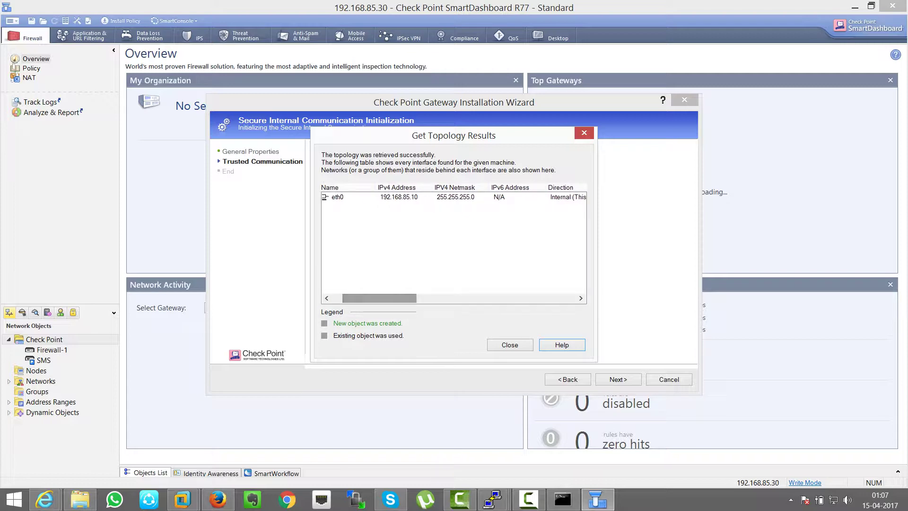
left_click(510, 345)
left_click(619, 379)
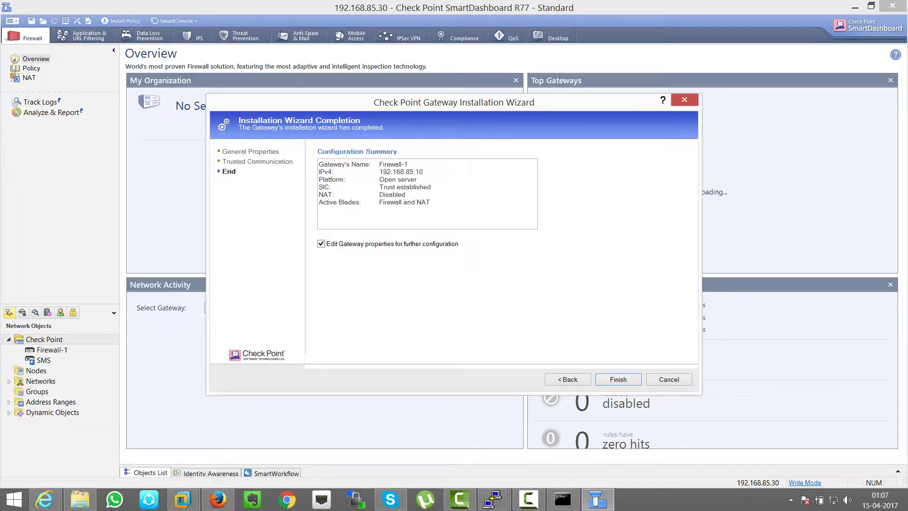
left_click_drag(380, 187, 431, 187)
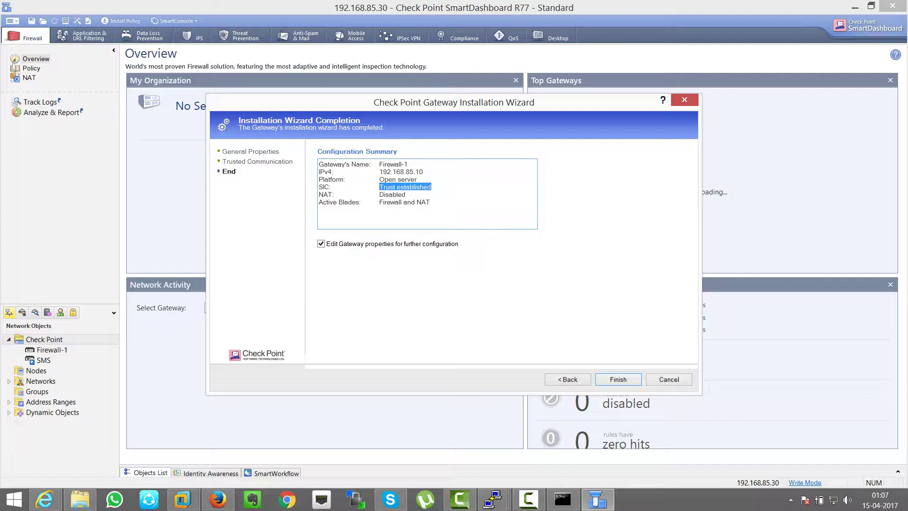
key("Return")
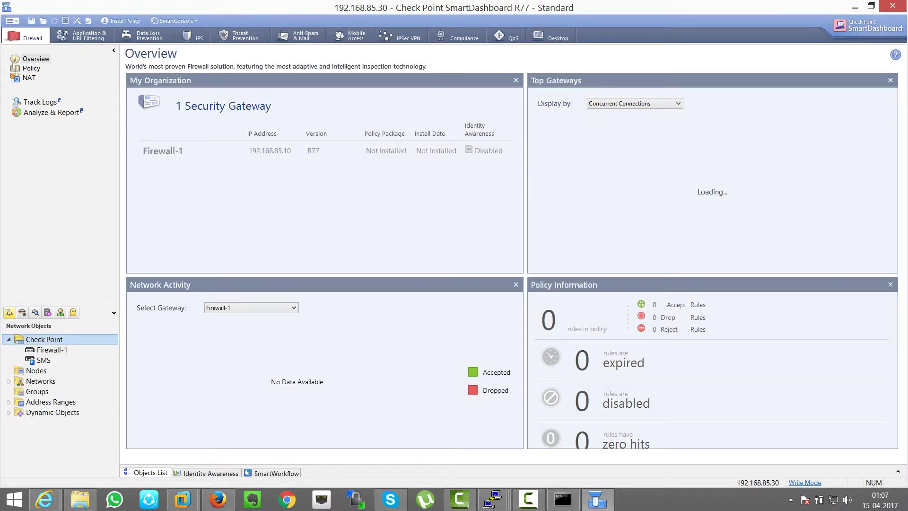
Step: Start a new gateway named Firewall-2 on the Open server platform, then bring the EVE 1991 VM forward
right_click(59, 339)
left_click(142, 159)
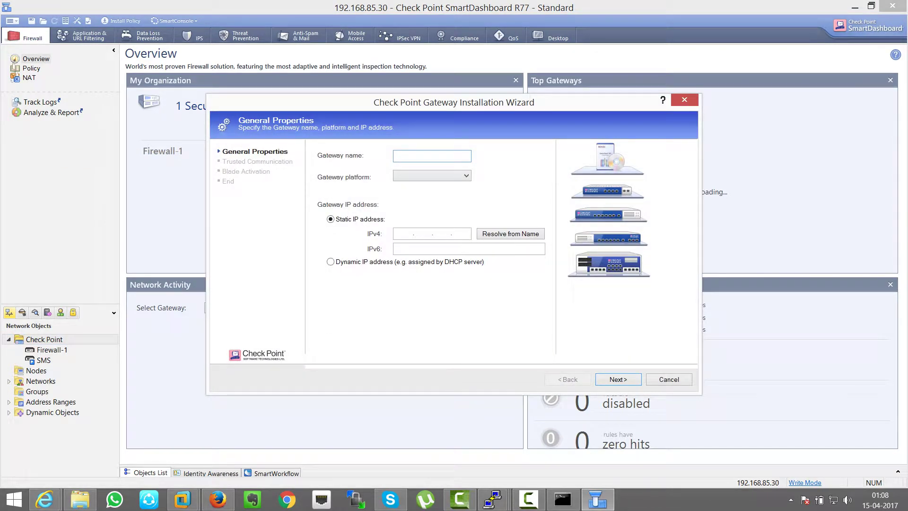
type("Firewall-2")
left_click(431, 175)
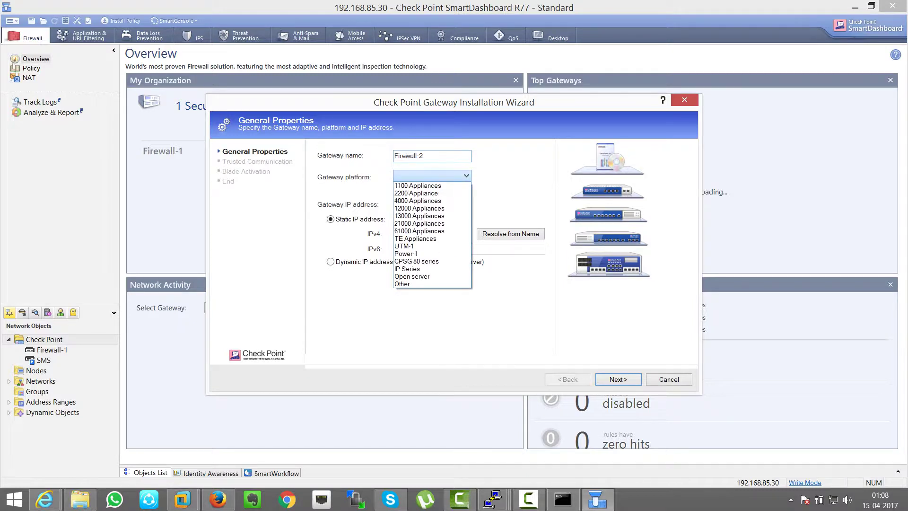
left_click(412, 277)
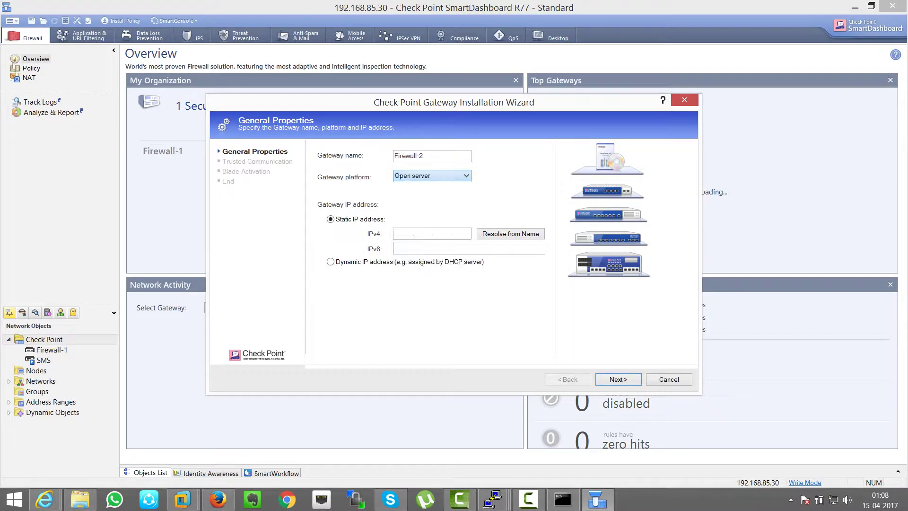
mouse_move(182, 499)
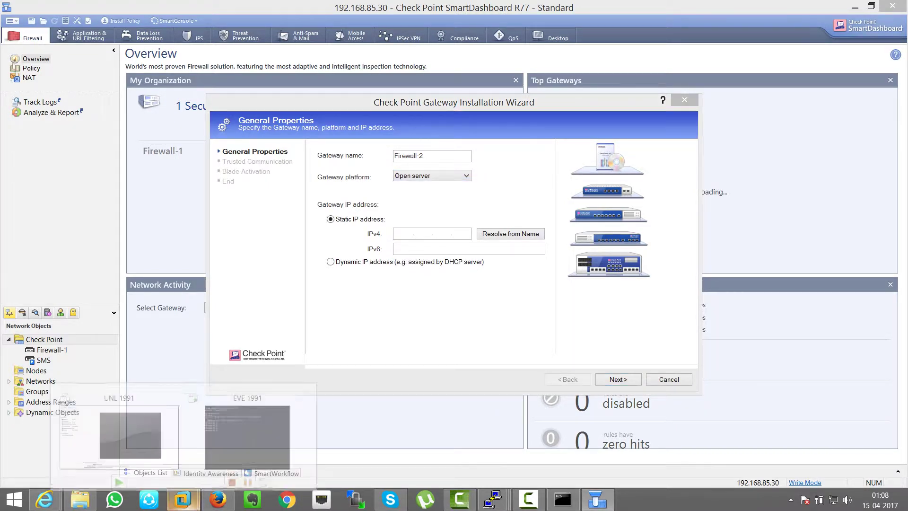
left_click(248, 428)
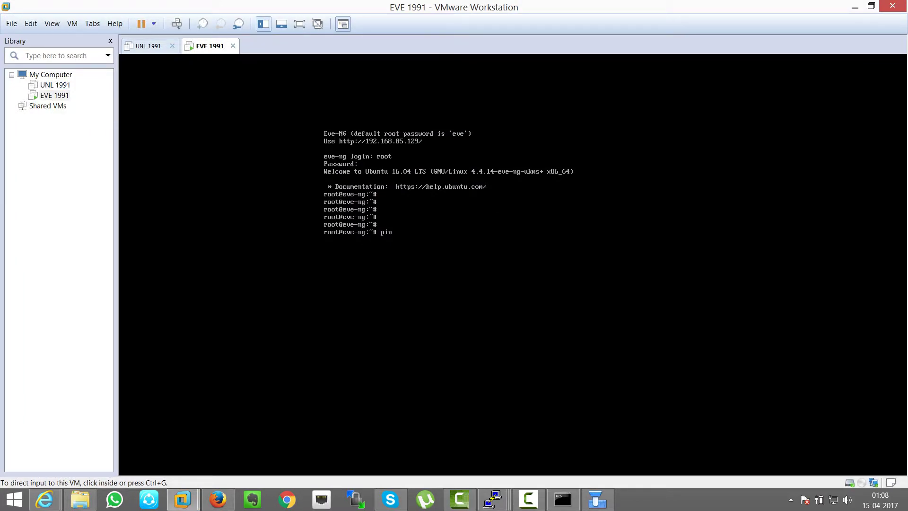
Step: Give Firewall-2 IPv4 address 192.168.85.20 and initialize trust with its one-time password
left_click(854, 7)
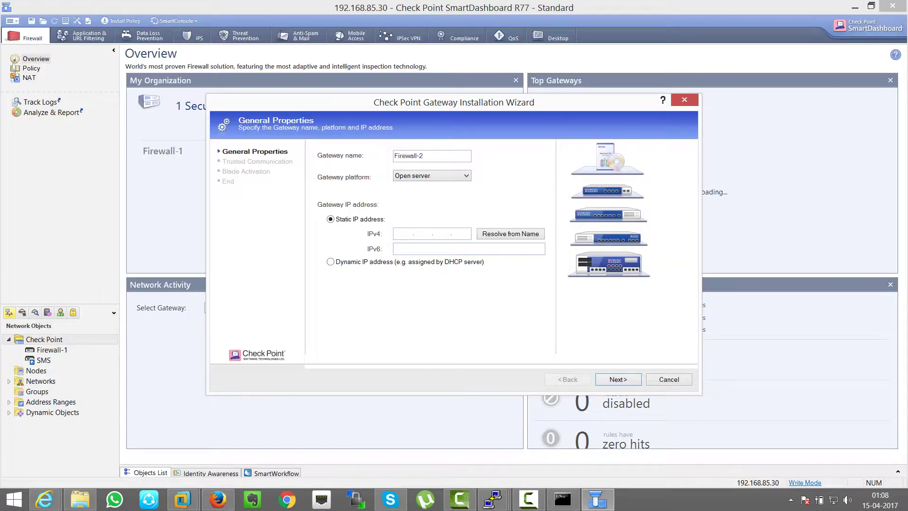
type("192.168.85.20")
key("Return")
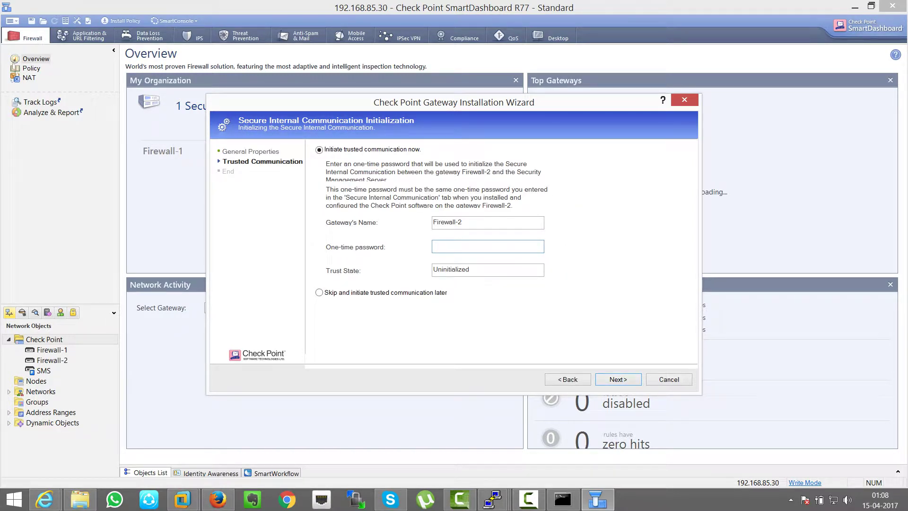
type("*********")
key("Return")
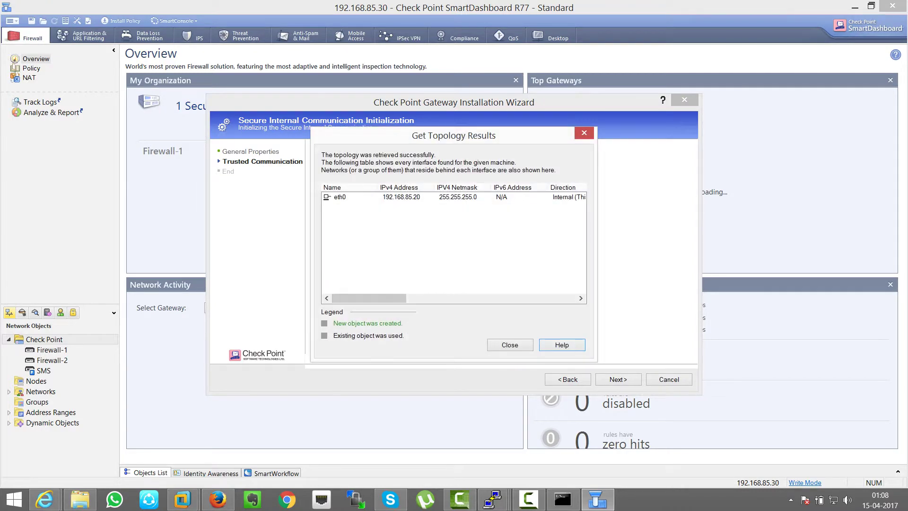
Step: Close the topology results, finish adding Firewall-2, and review its topology settings
key("Return")
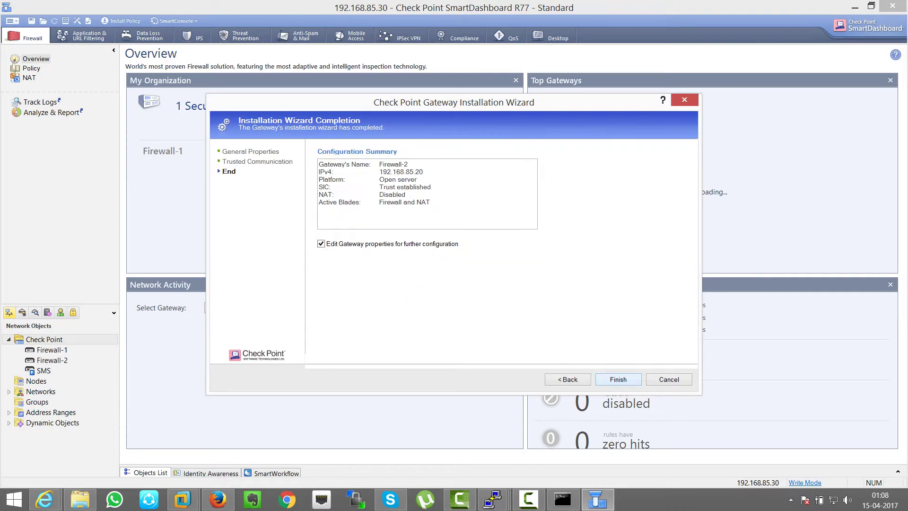
key("Return")
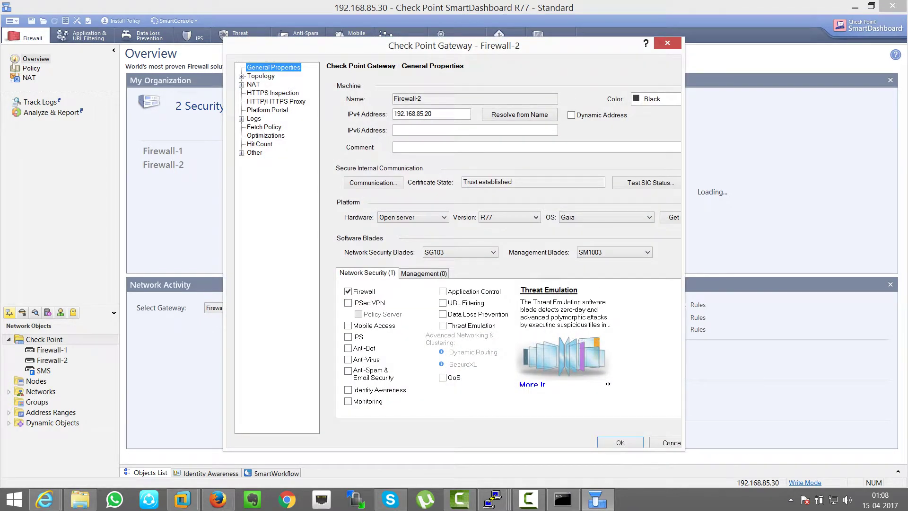
left_click(260, 76)
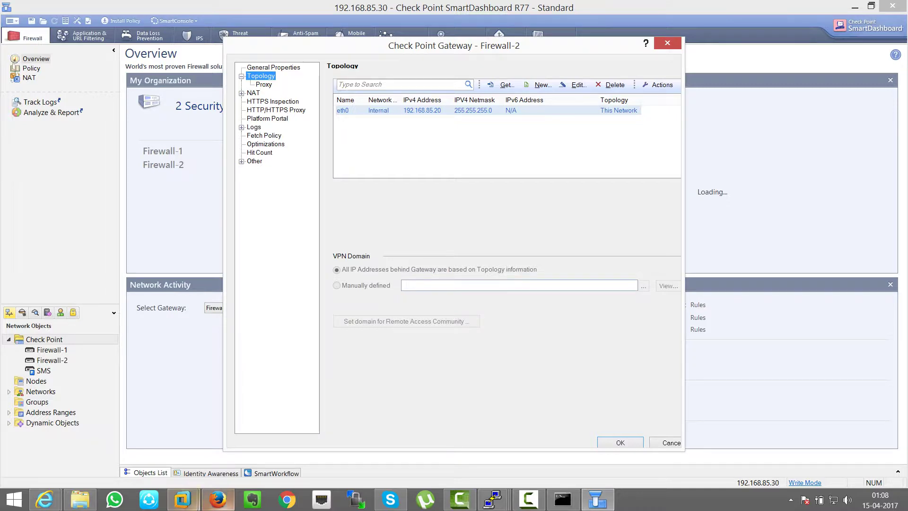
left_click(217, 499)
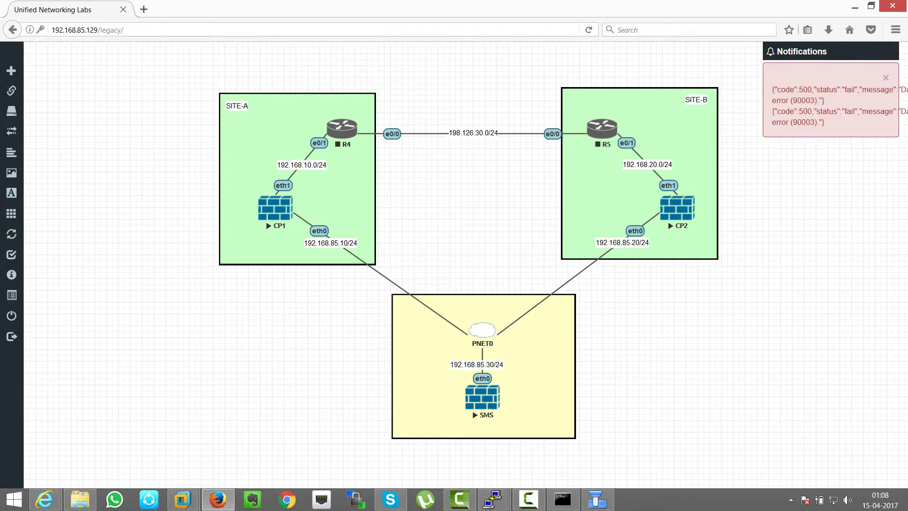
Step: Dismiss the error notifications and bring the Gaia Portal window forward
left_click(886, 78)
mouse_move(493, 499)
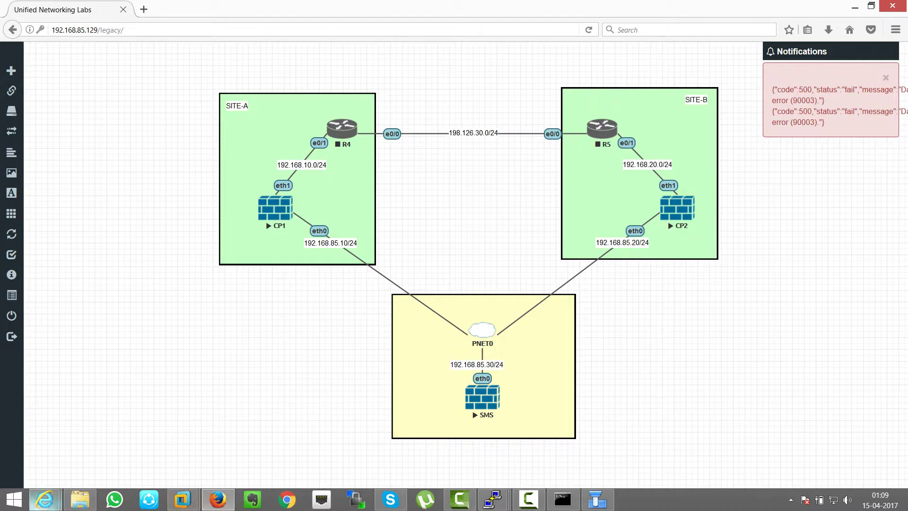
mouse_move(45, 499)
left_click(204, 444)
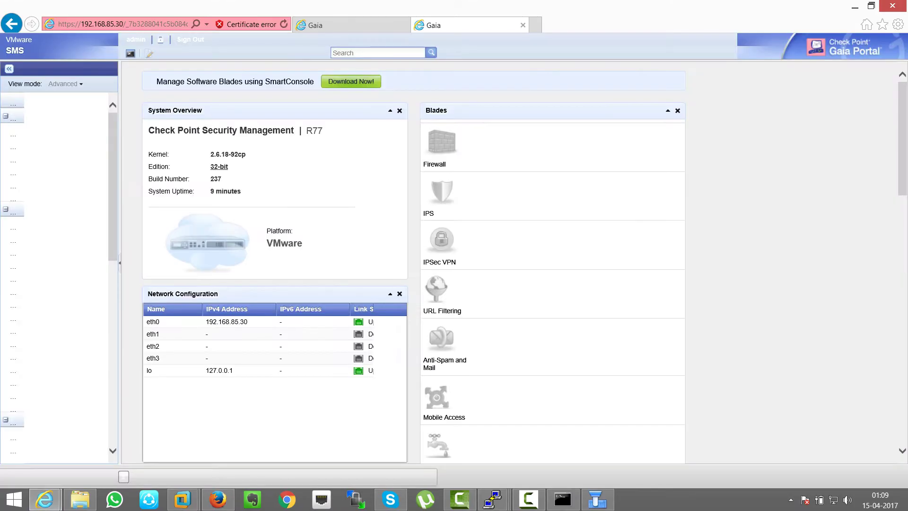
Step: On CP1, assign eth1 the address 192.168.10.1 with mask length 24
mouse_move(493, 499)
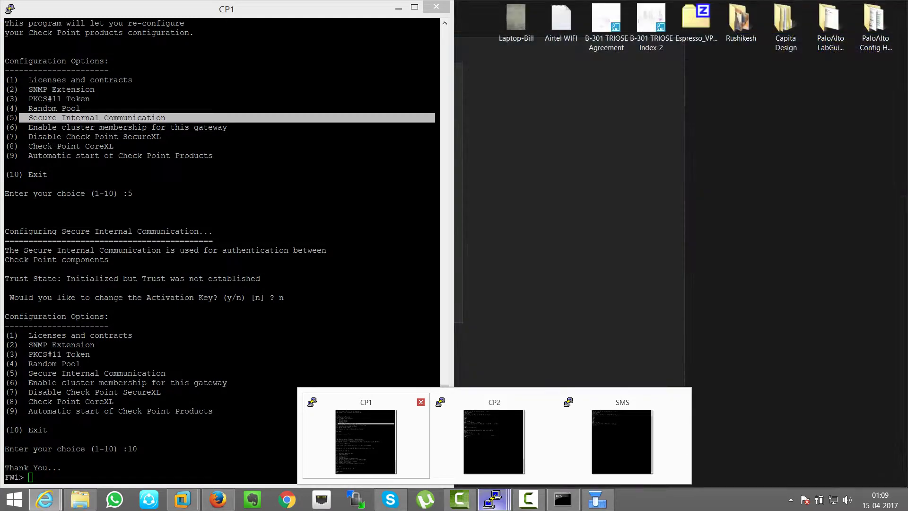
mouse_move(494, 442)
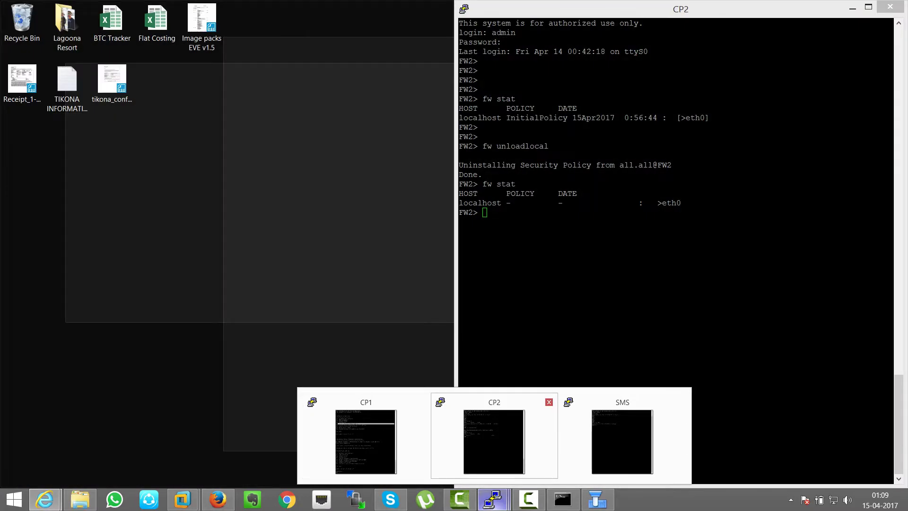
left_click(365, 442)
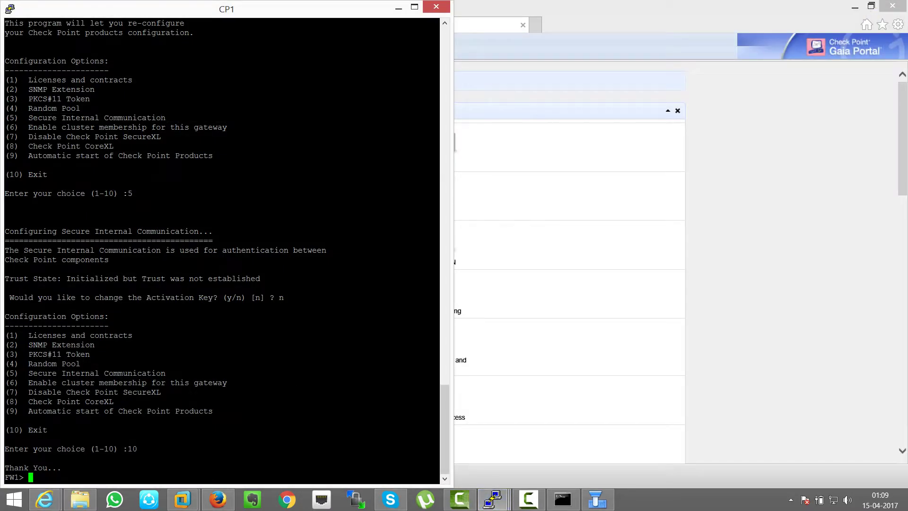
type("set")
key("Return")
type("int")
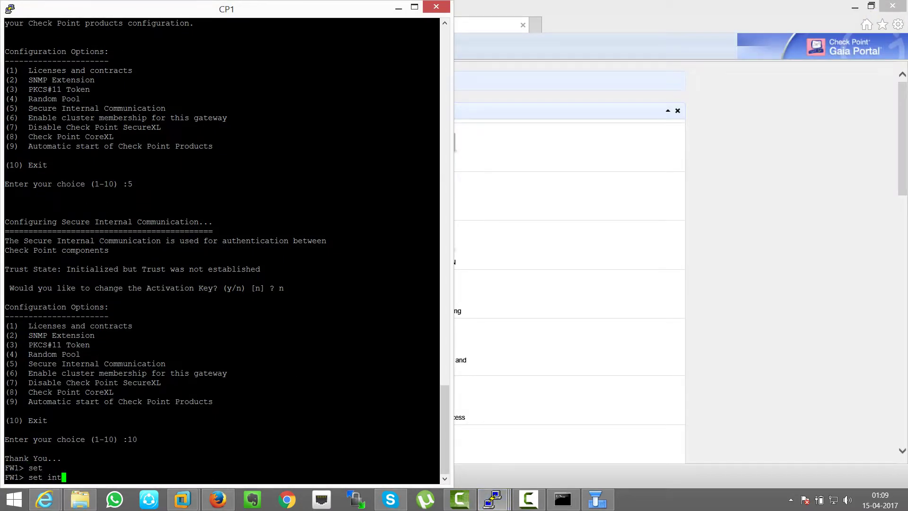
type("er")
key("Tab")
type("et")
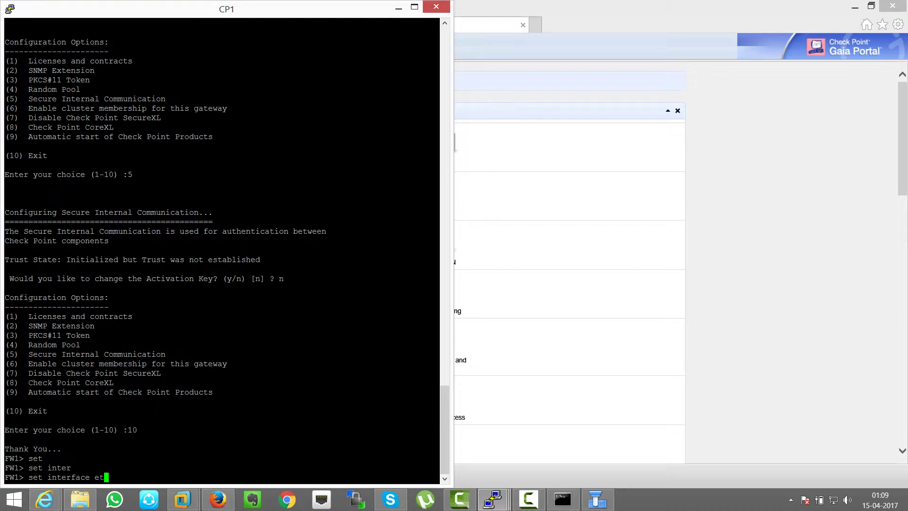
type("h1 ipv4-")
key("Tab")
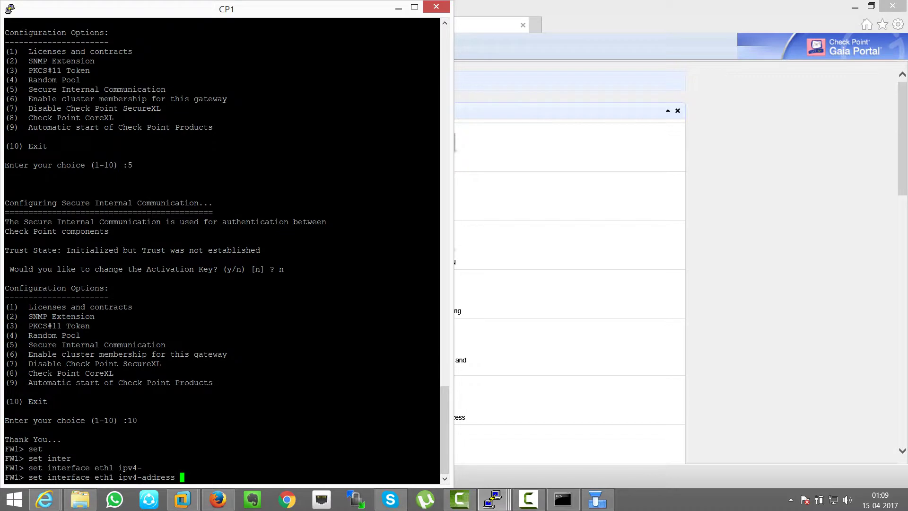
type("192.168.10.1 mas")
key("Tab")
type("24")
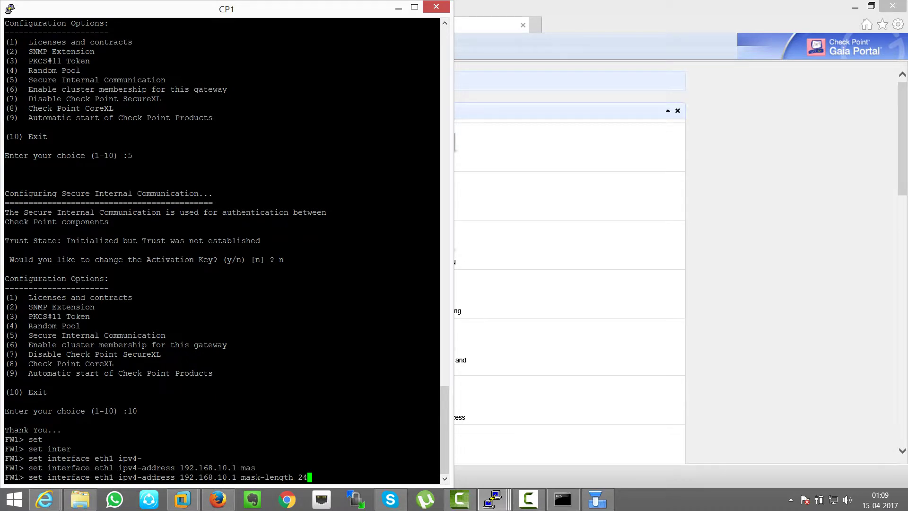
key("Return")
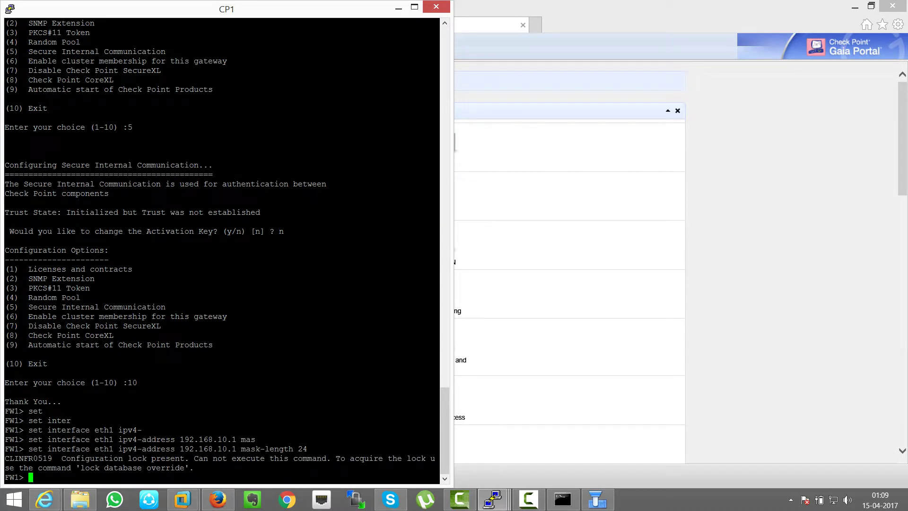
Step: Take the configuration lock with lock database override and rerun the eth1 address assignment
left_click(415, 7)
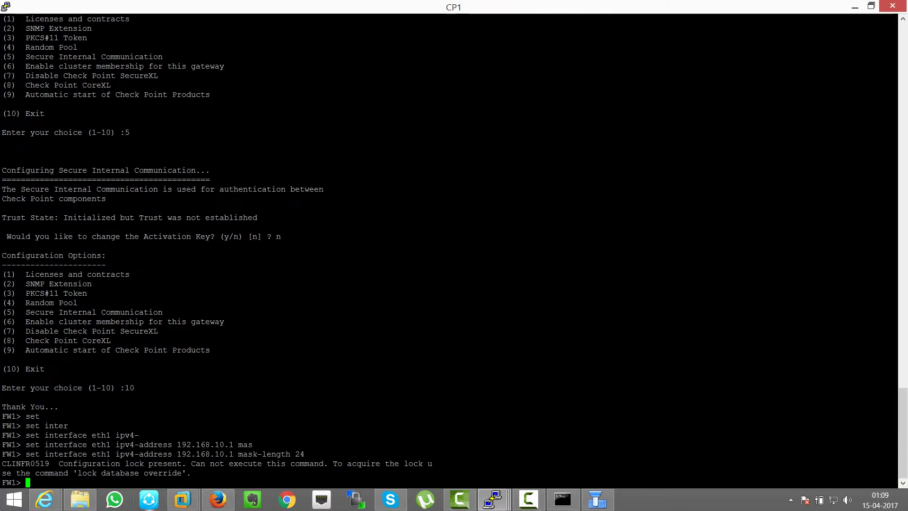
mouse_move(45, 499)
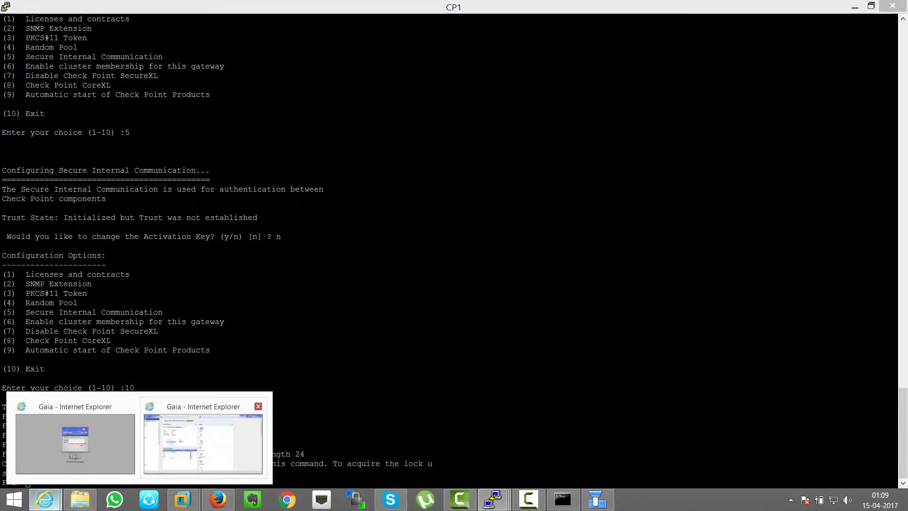
left_click(198, 439)
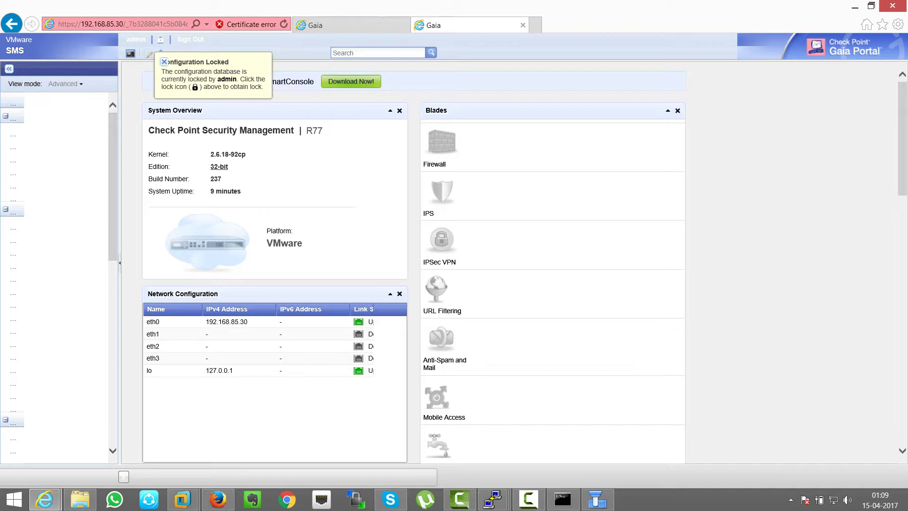
key("alt+Tab")
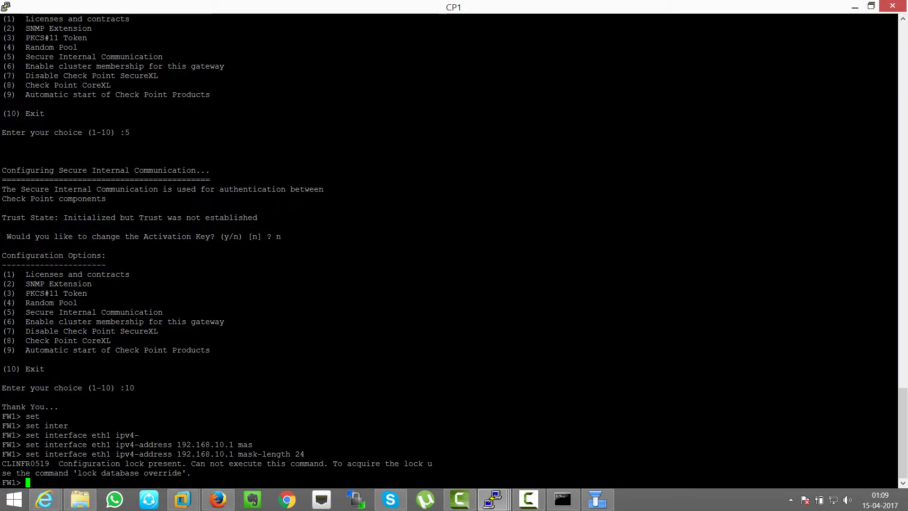
left_click_drag(73, 473, 173, 473)
left_click_drag(77, 473, 182, 473)
type("lock database override")
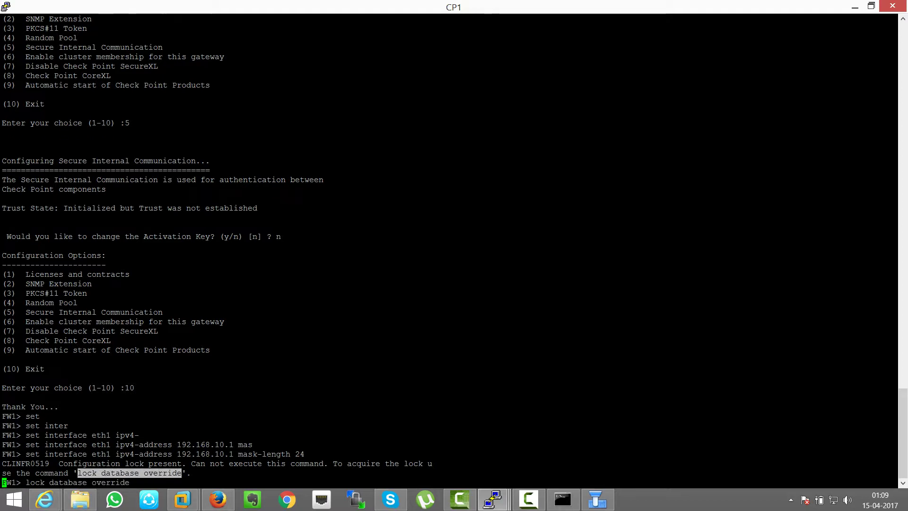
key("Return")
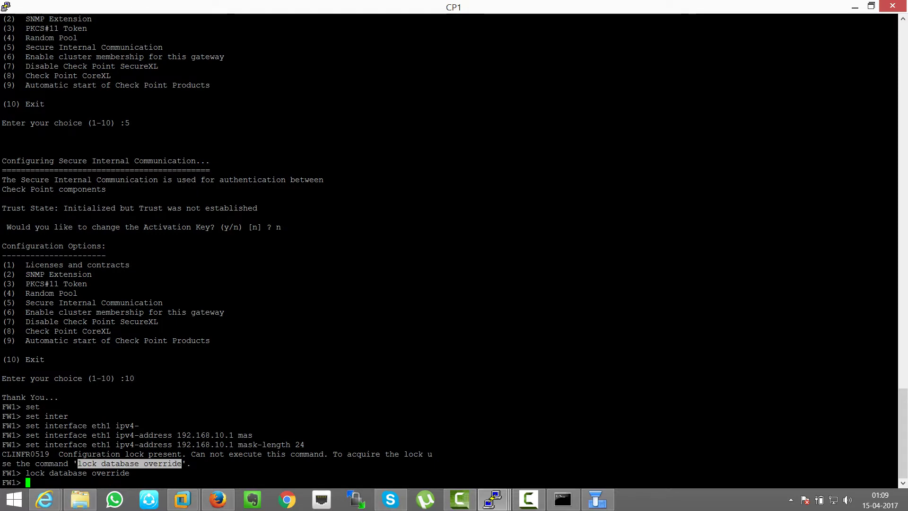
left_click_drag(26, 444, 305, 444)
type("set interface eth1 ipv4-address 192.168.10.1 mask-length 24")
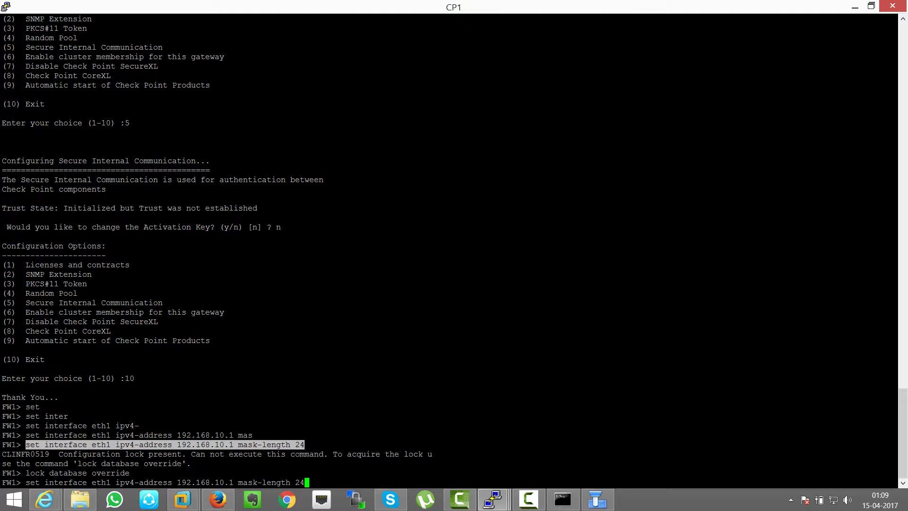
key("Return")
key("Return")
key("Return")
key("Return")
Step: Set interface eth1's state to on
type("set interface eth1 ipv4-address 192.168.10.1 mask-length 24")
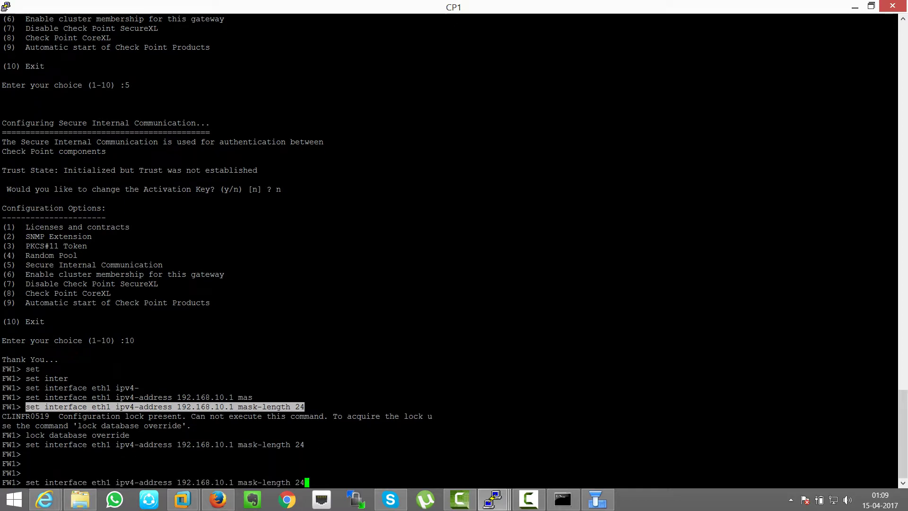
key("BackSpace")
key("BackSpace")
key("BackSpace")
key("BackSpace")
key("BackSpace")
key("BackSpace")
key("BackSpace")
key("BackSpace")
key("BackSpace")
key("BackSpace")
key("BackSpace")
key("BackSpace")
key("BackSpace")
key("BackSpace")
key("BackSpace")
key("BackSpace")
key("BackSpace")
key("BackSpace")
key("BackSpace")
key("BackSpace")
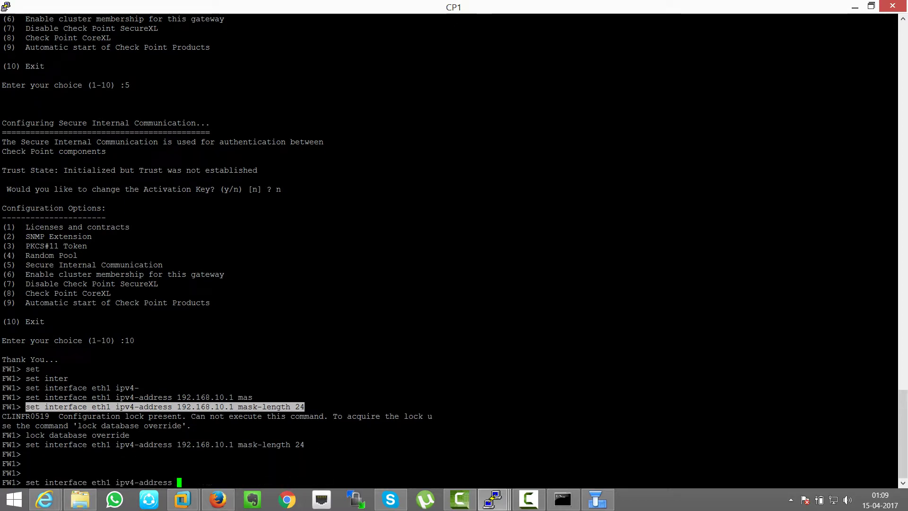
key("BackSpace")
key("BackSpace")
key("BackSpace")
key("BackSpace")
key("BackSpace")
key("BackSpace")
key("BackSpace")
key("BackSpace")
key("BackSpace")
key("BackSpace")
key("BackSpace")
key("BackSpace")
key("BackSpace")
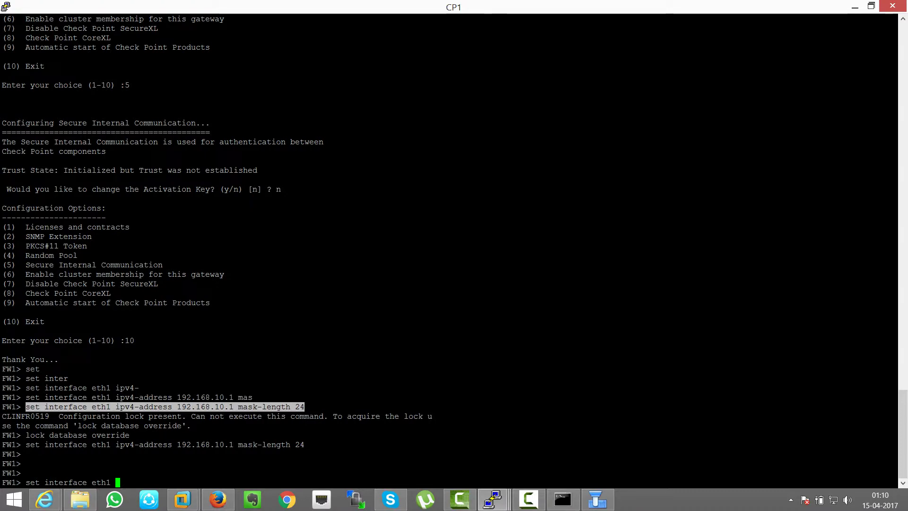
type("sta")
key("Tab")
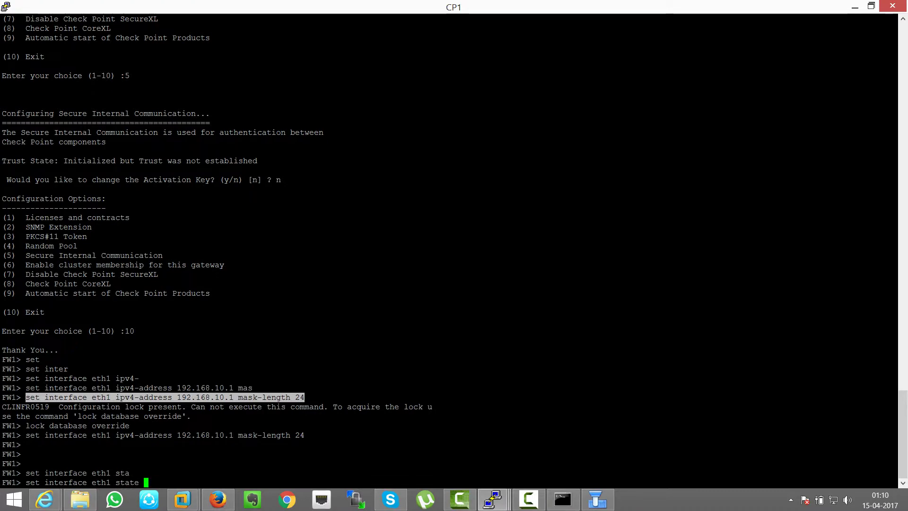
key("Tab")
key("Return")
key("Return")
key("Return")
key("Return")
key("Return")
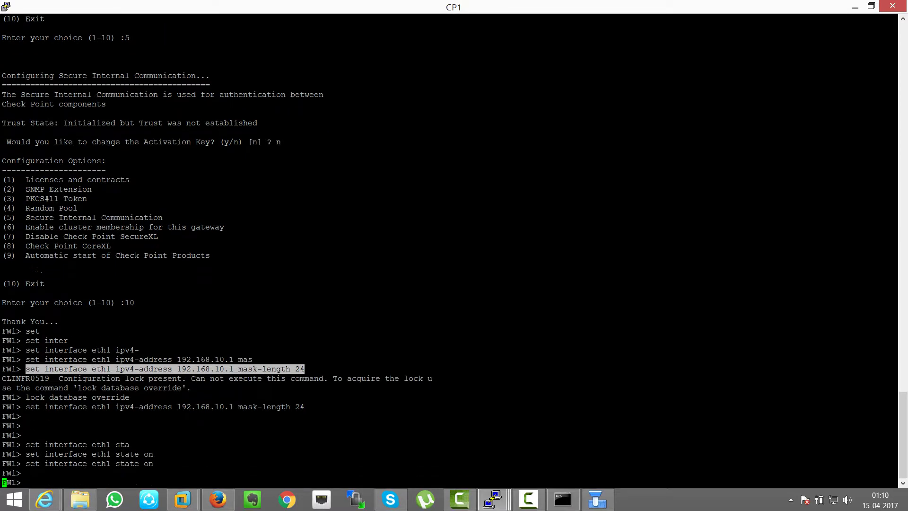
Step: Save the CP1 configuration with save config
type("save")
key("Tab")
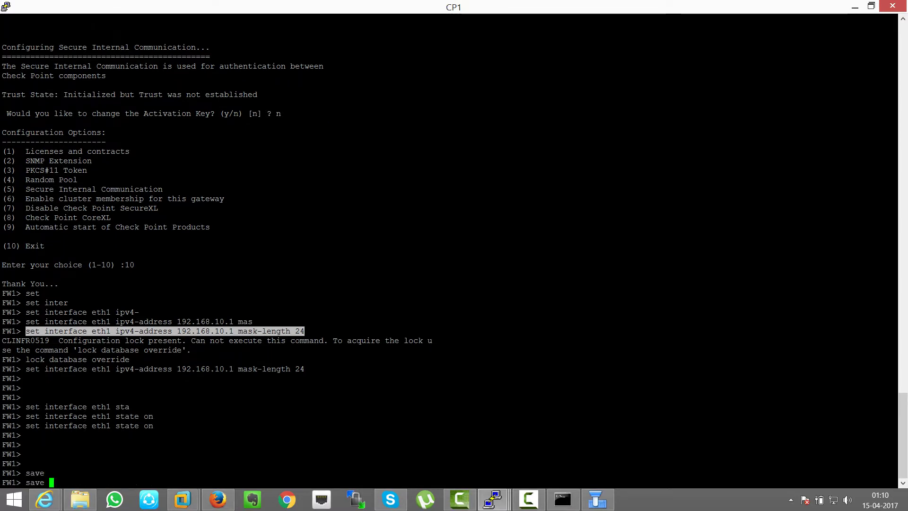
type("con")
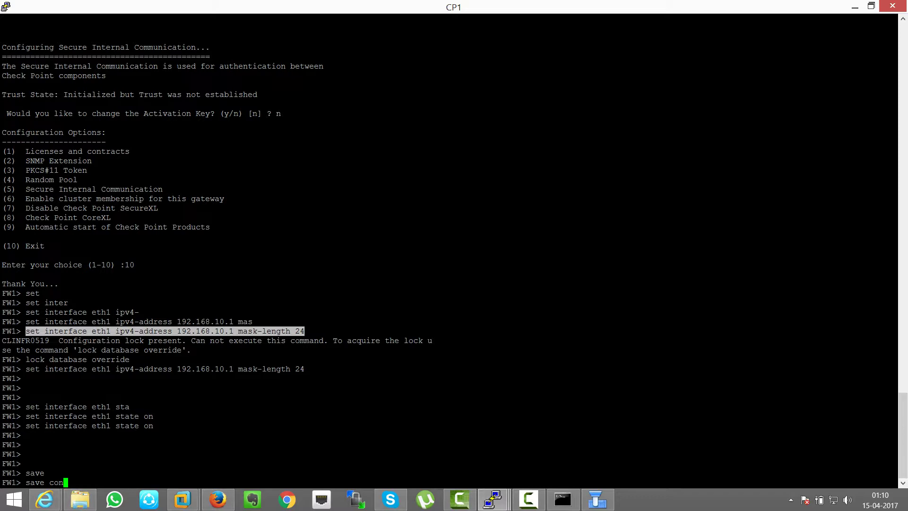
type("fig")
key("Tab")
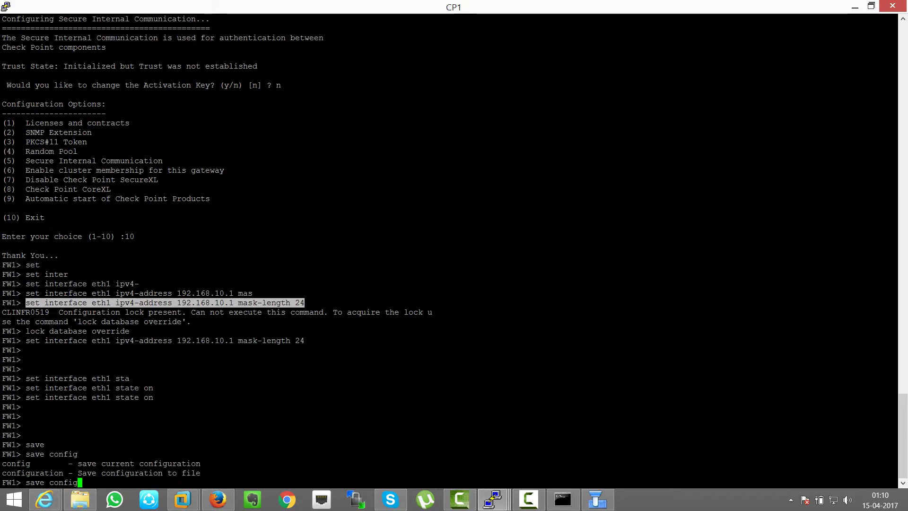
key("Return")
key("Return")
key("Return")
key("Return")
key("Return")
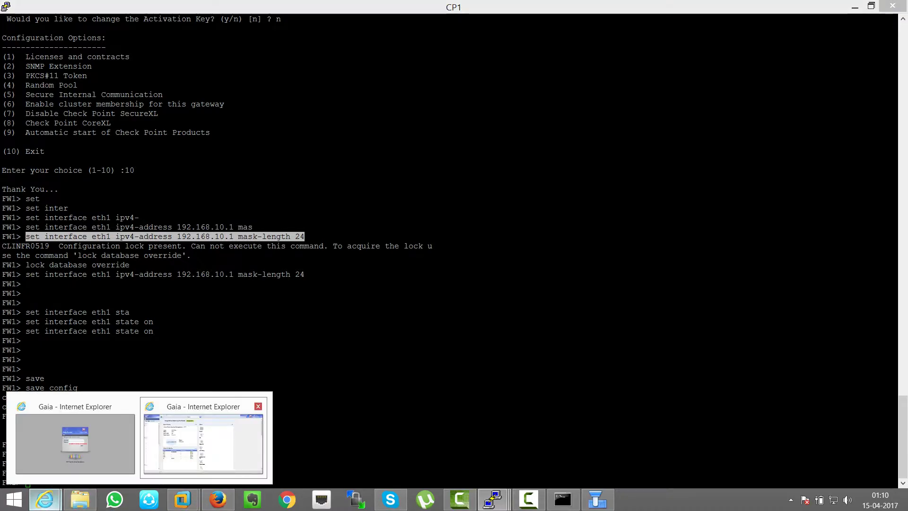
left_click(45, 499)
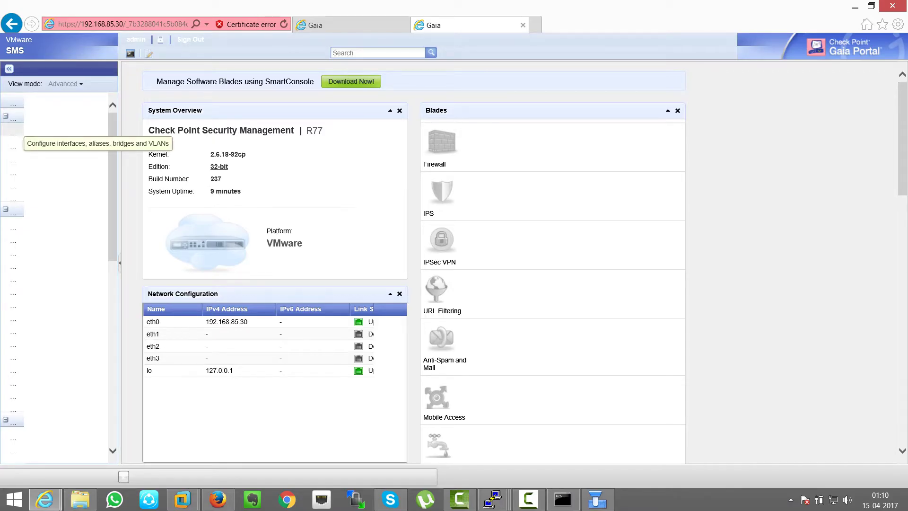
Step: Refresh the SMS Network Interfaces list twice
left_click(19, 130)
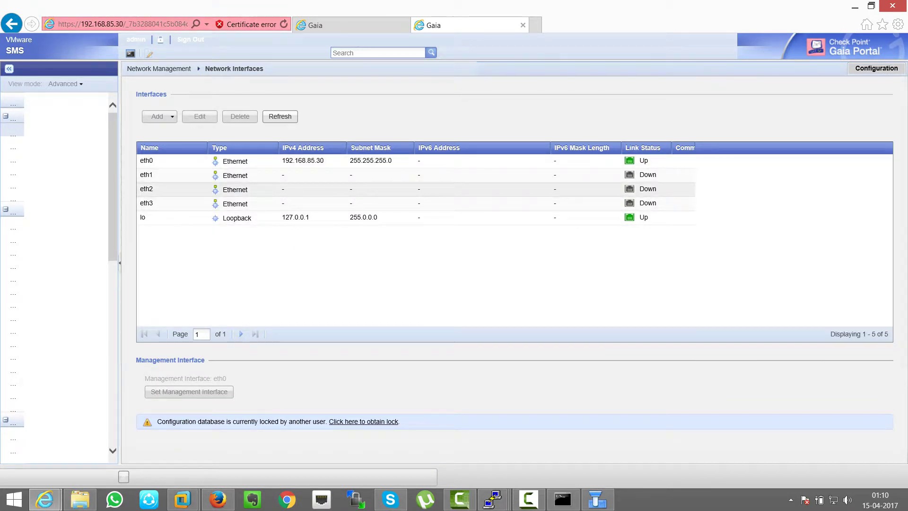
left_click(280, 116)
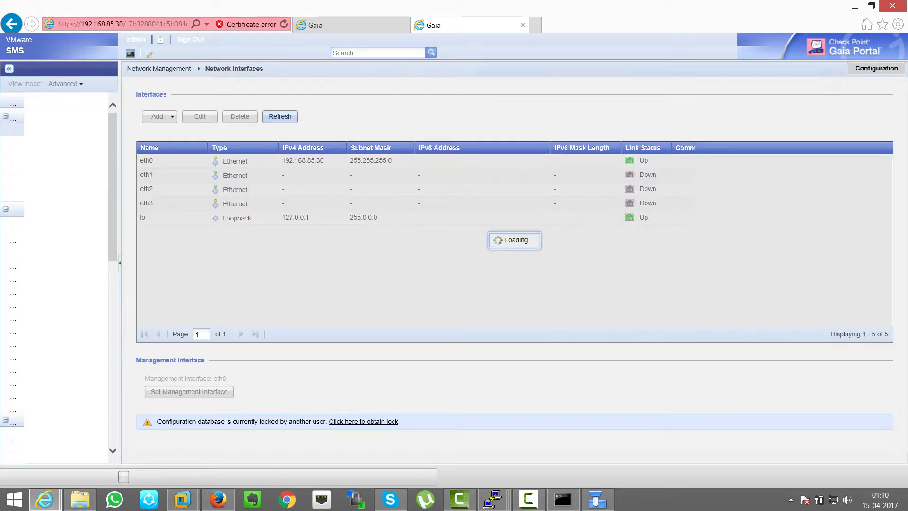
left_click(279, 116)
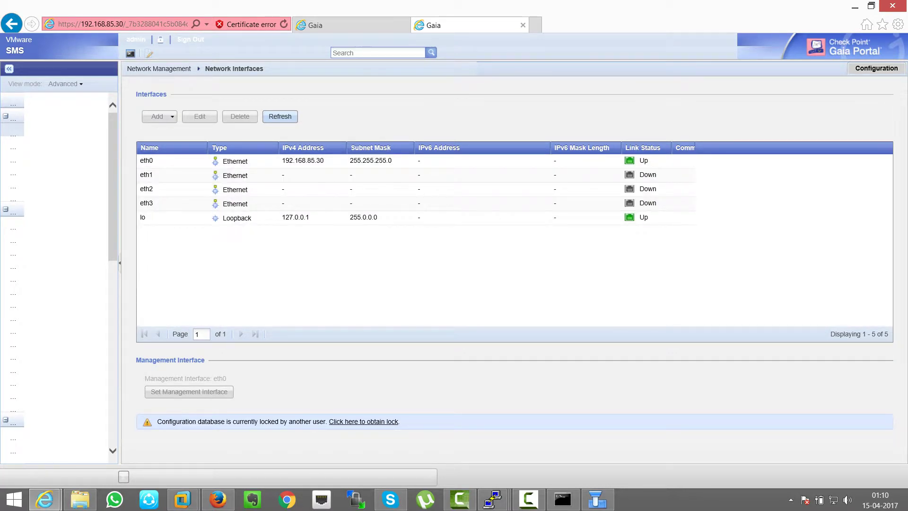
left_click(113, 24)
left_click(113, 23)
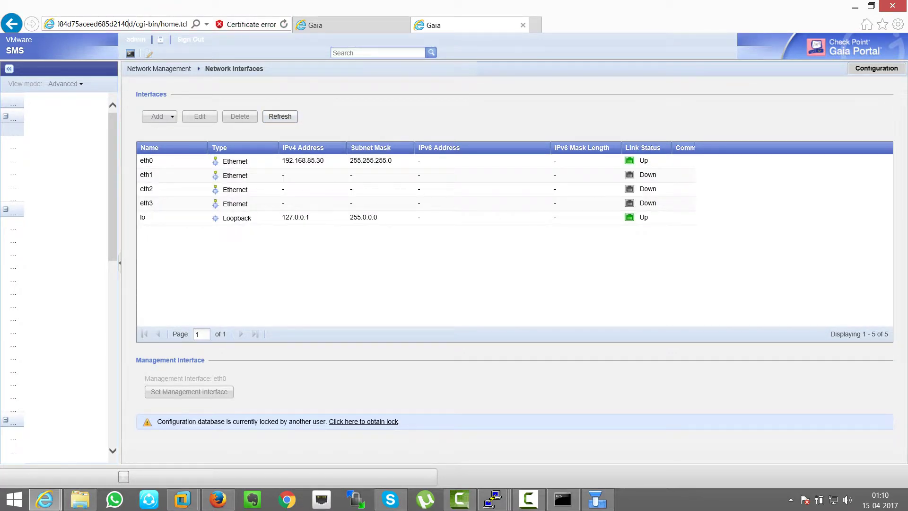
key("ctrl+a")
type("https://")
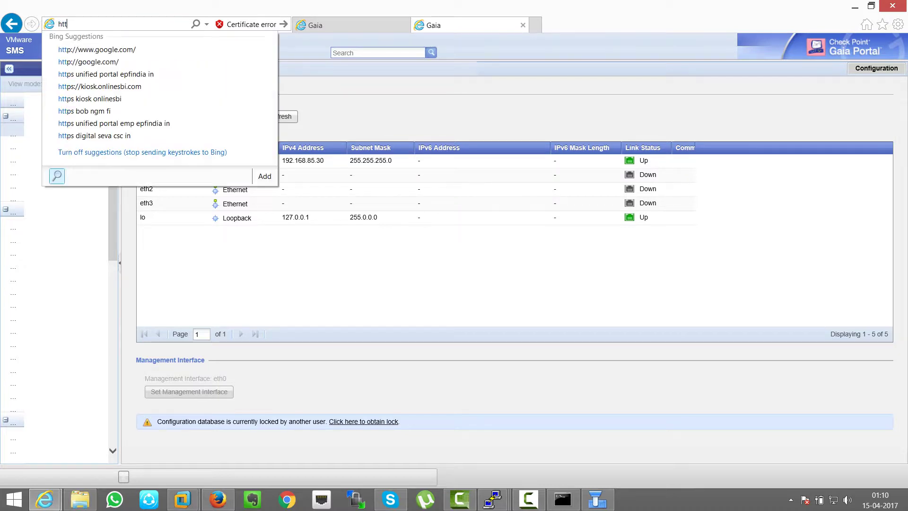
type("192.168.")
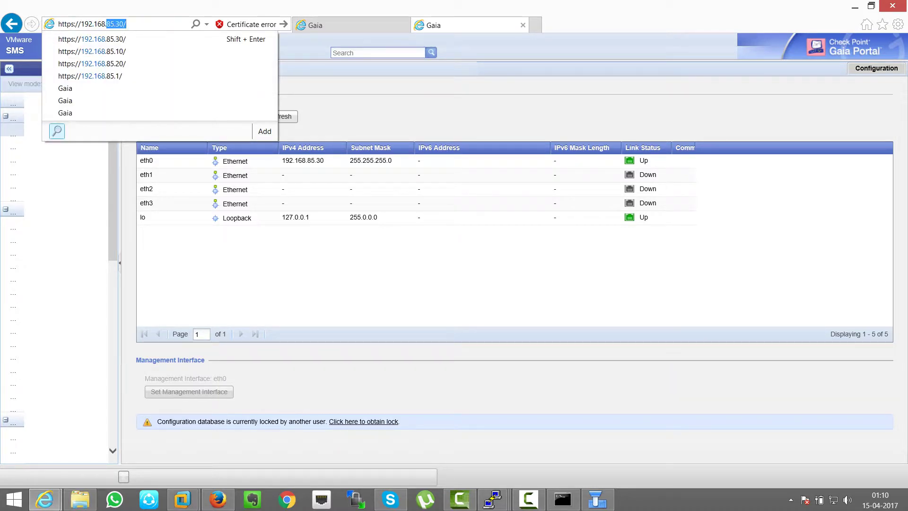
type("85.10")
key("Return")
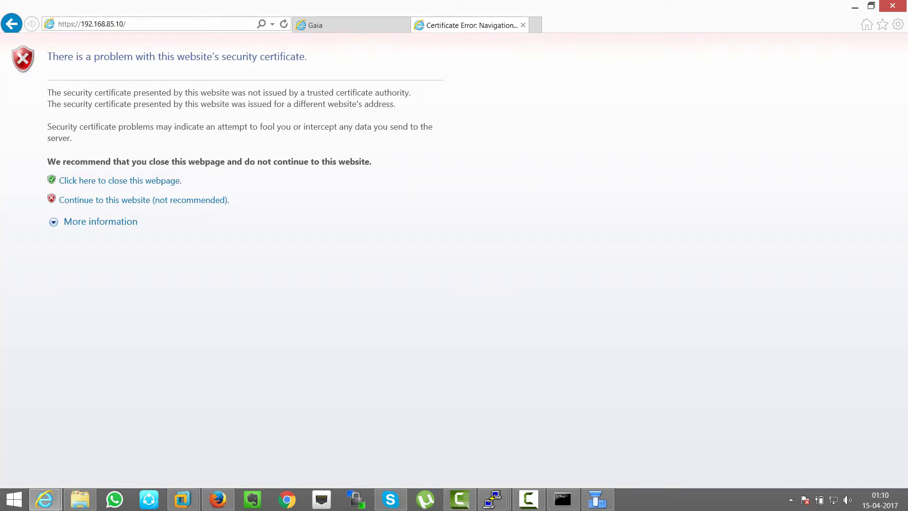
Step: Continue past the certificate warning and log in to FW1's portal as admin
left_click(144, 200)
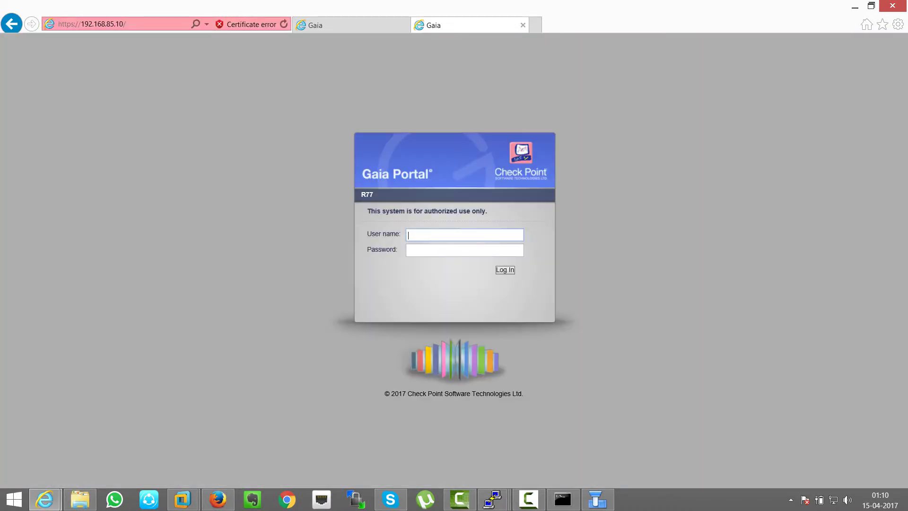
type("admin")
key("Tab")
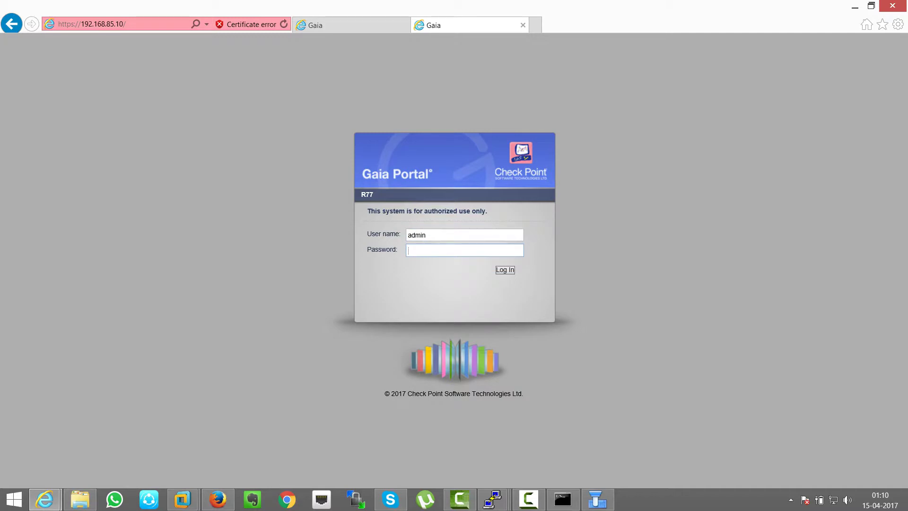
type("•••")
key("BackSpace")
key("BackSpace")
key("BackSpace")
type("••••••••••")
key("Return")
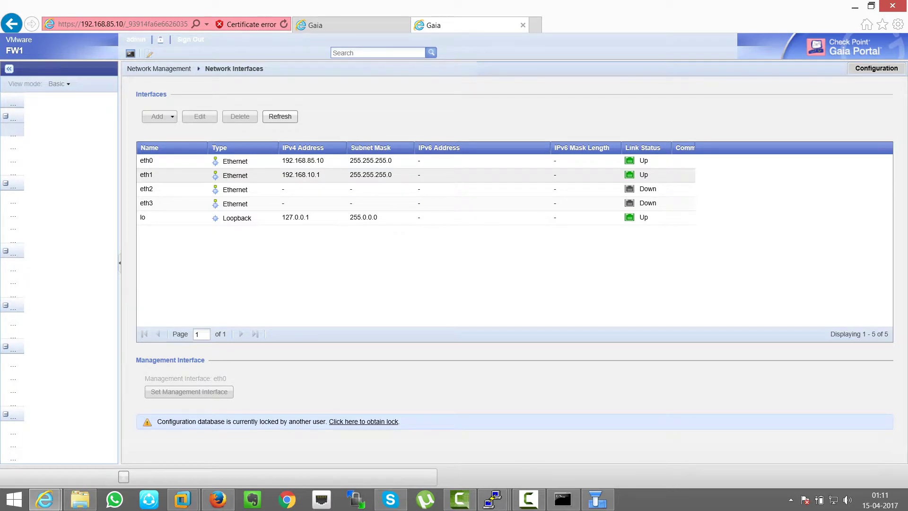
Step: Browse FW1's ARP, Time and Hosts and DNS pages, check the topology, then open IPv4 Static Routes
left_click(13, 142)
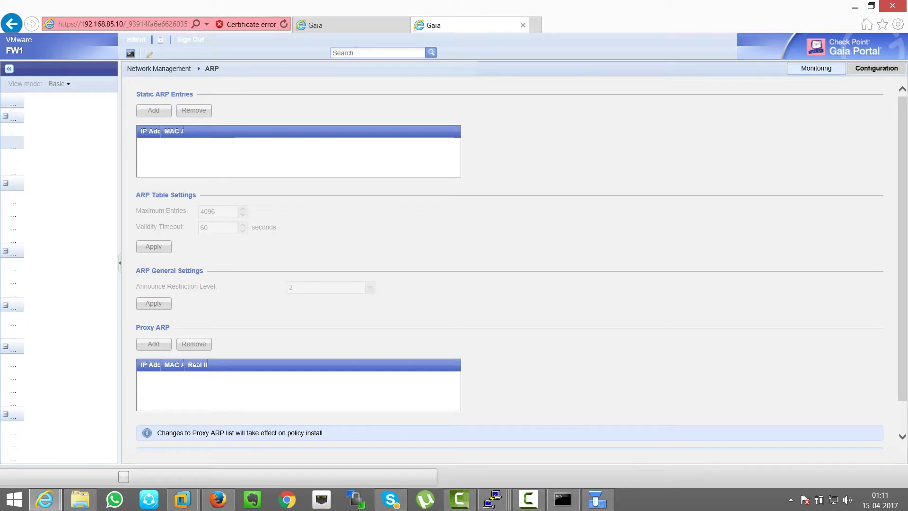
left_click(13, 196)
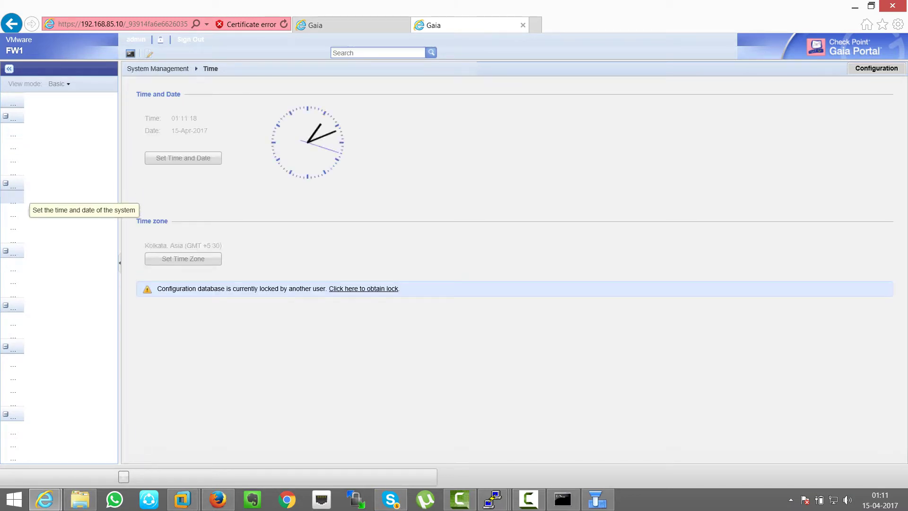
left_click(12, 155)
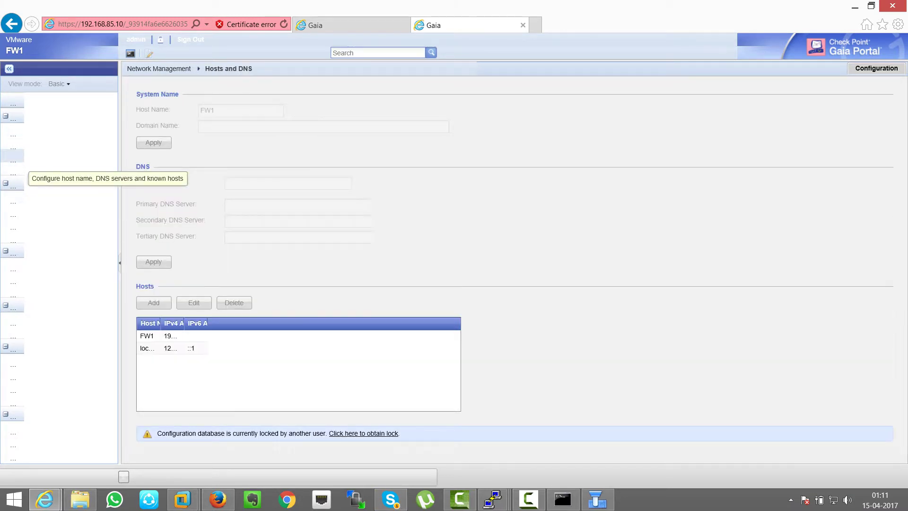
left_click(13, 142)
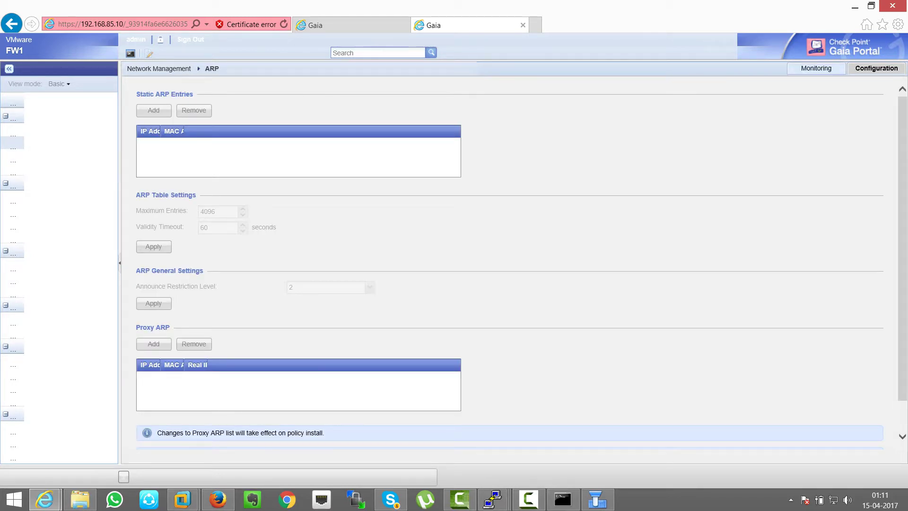
scroll(521, 263, "down", 1)
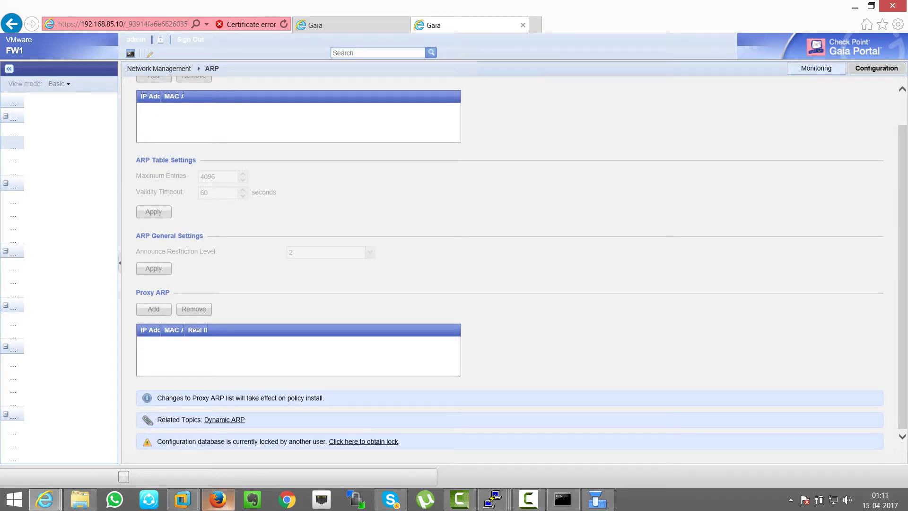
left_click(218, 499)
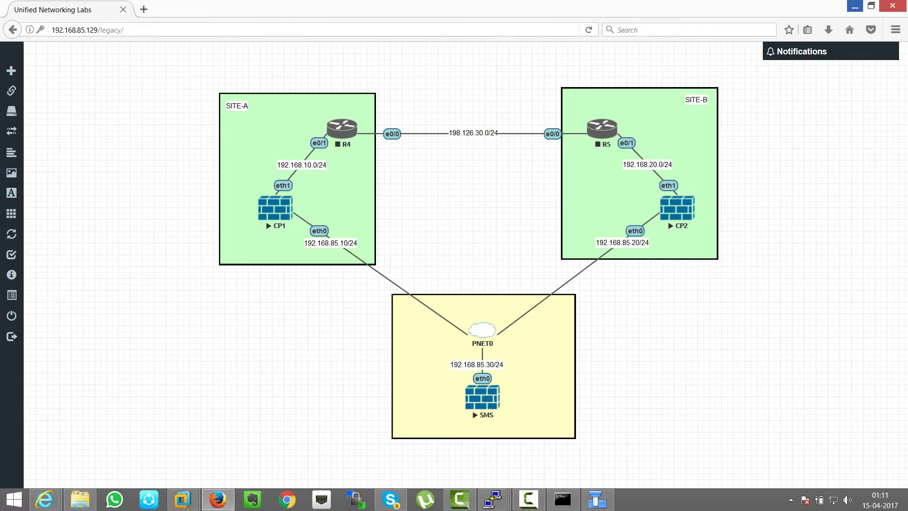
left_click(855, 5)
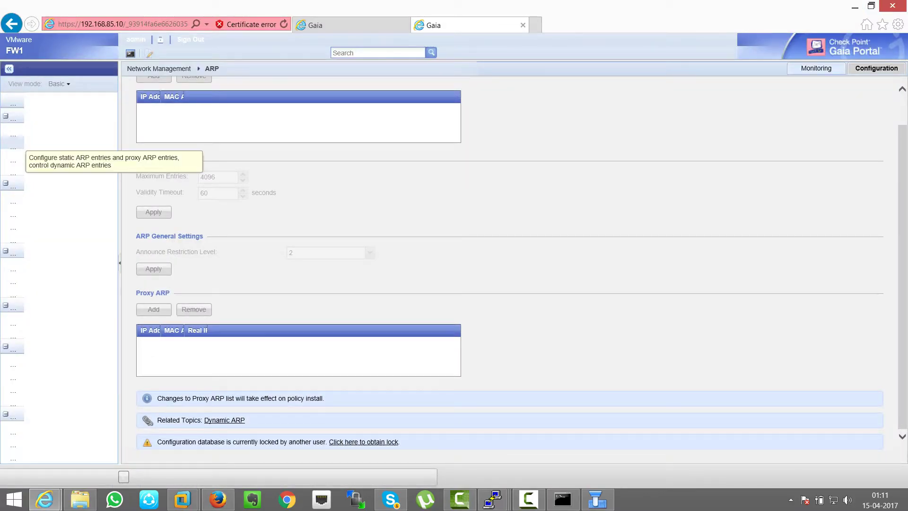
left_click(15, 161)
left_click(13, 174)
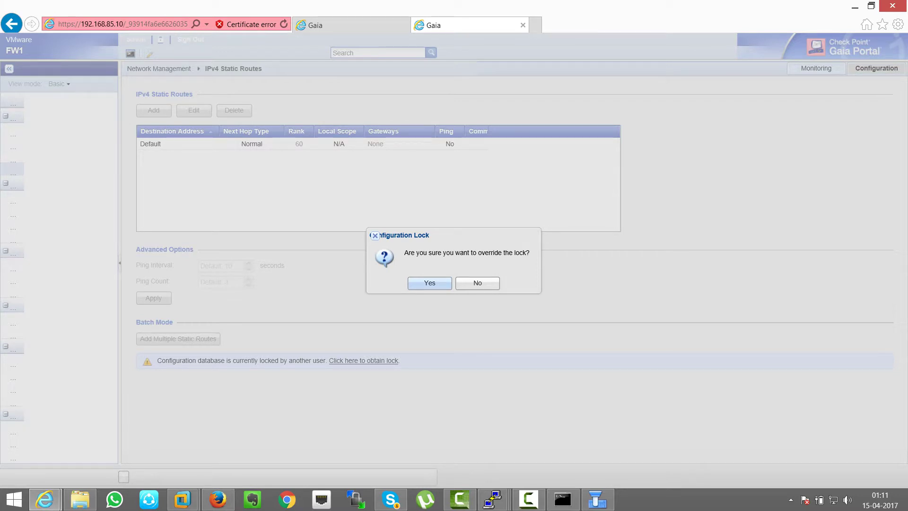
Step: Override the configuration lock and start adding an IP-address gateway to the Default route
key("Return")
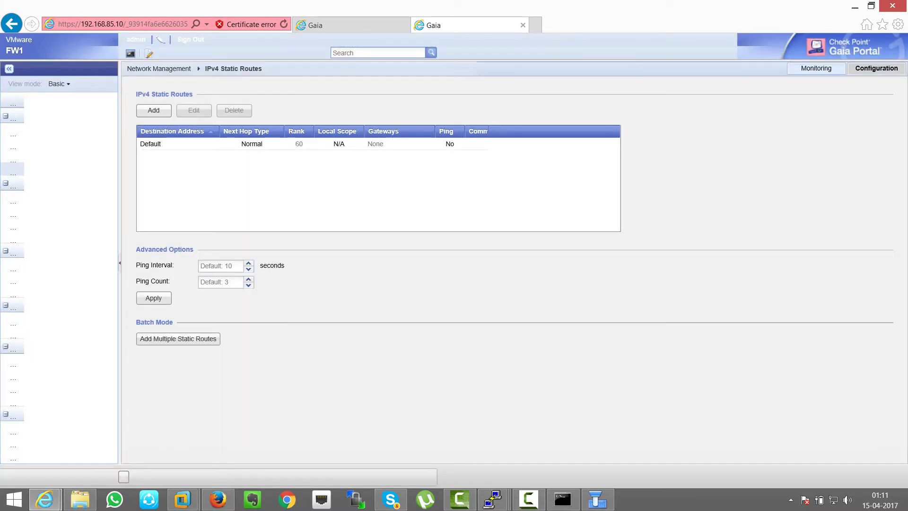
left_click(150, 144)
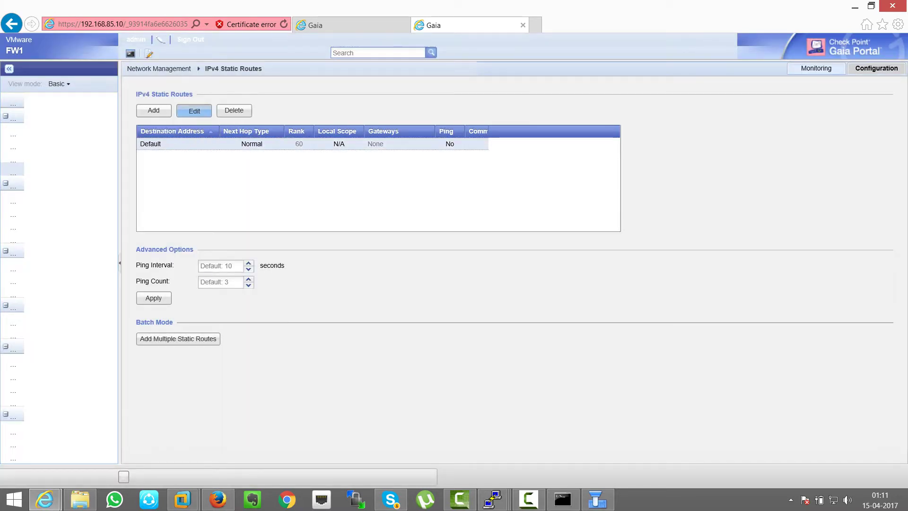
left_click(194, 110)
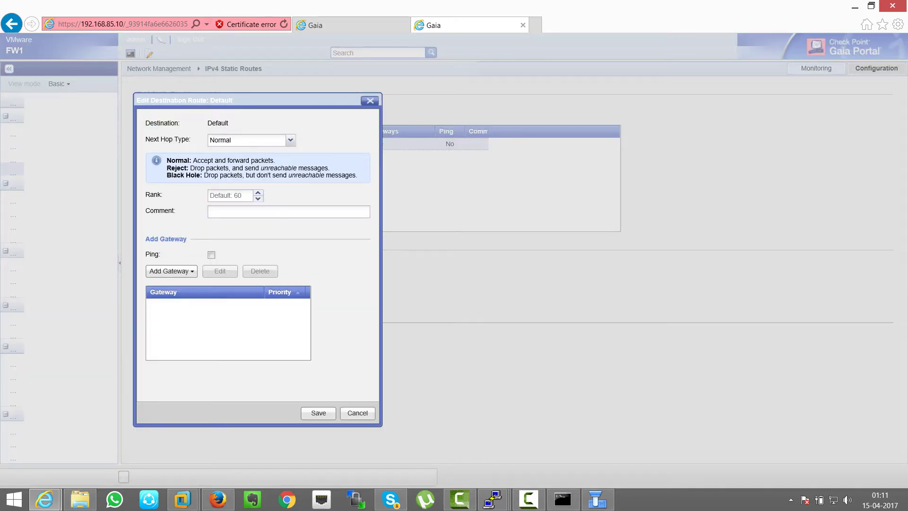
left_click(171, 271)
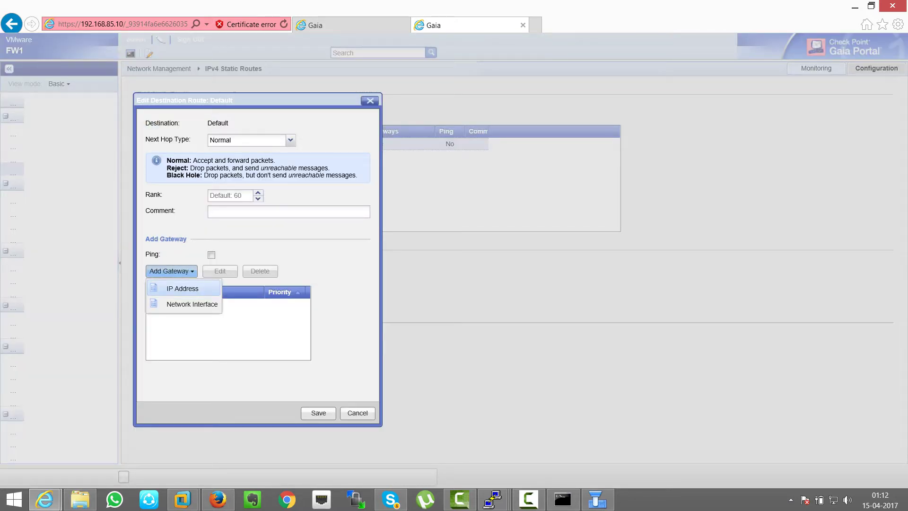
left_click(179, 287)
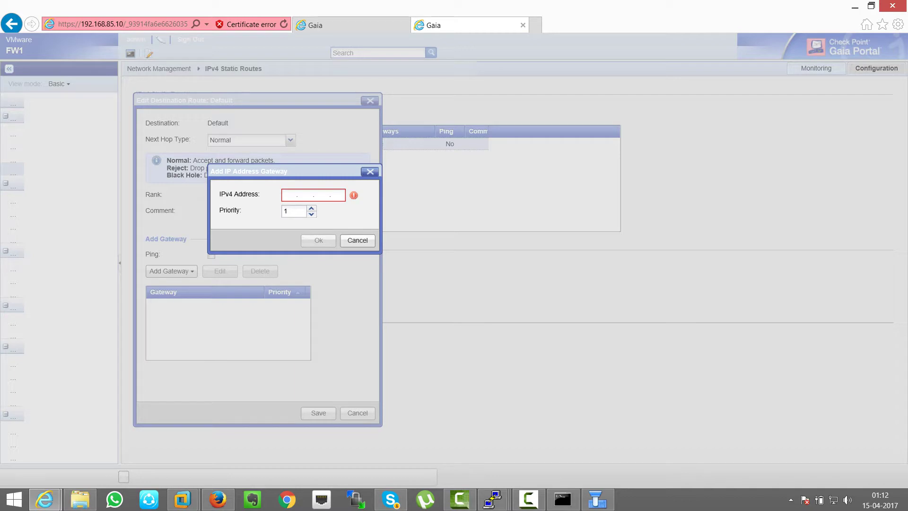
Step: Enter gateway 192.168.85.4 from the lab topology, confirm it, and save the route
left_click(217, 499)
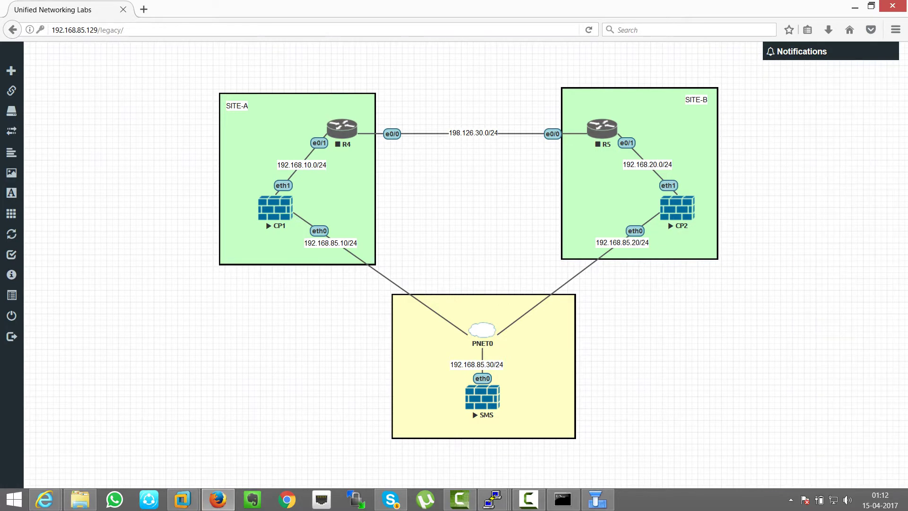
key("alt+Tab")
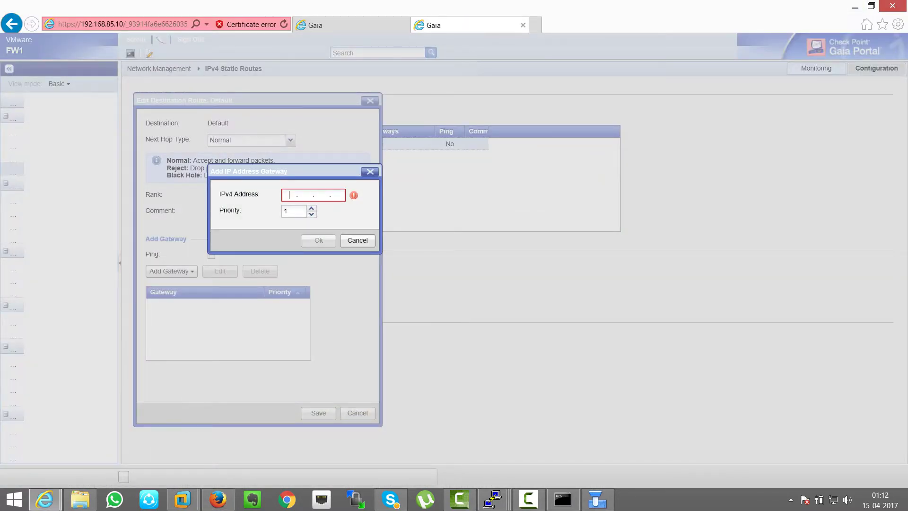
left_click(289, 195)
type("192.168.")
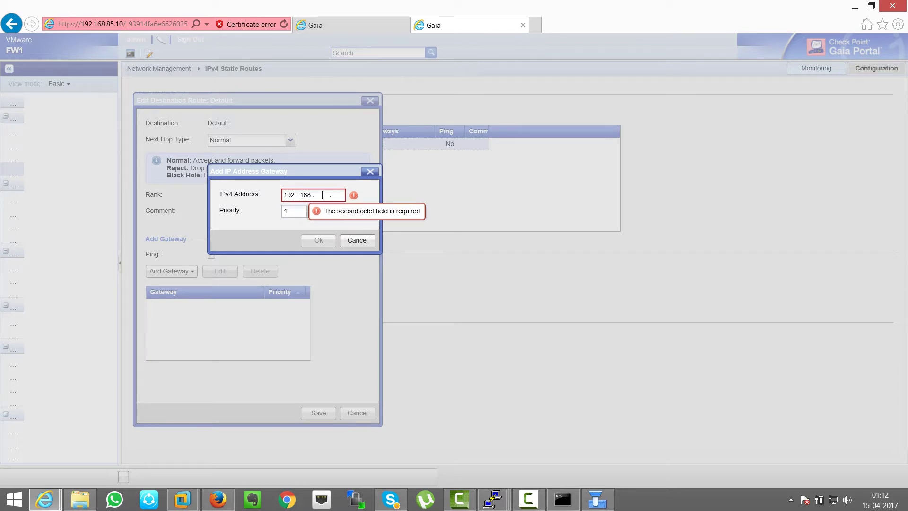
type("85.4")
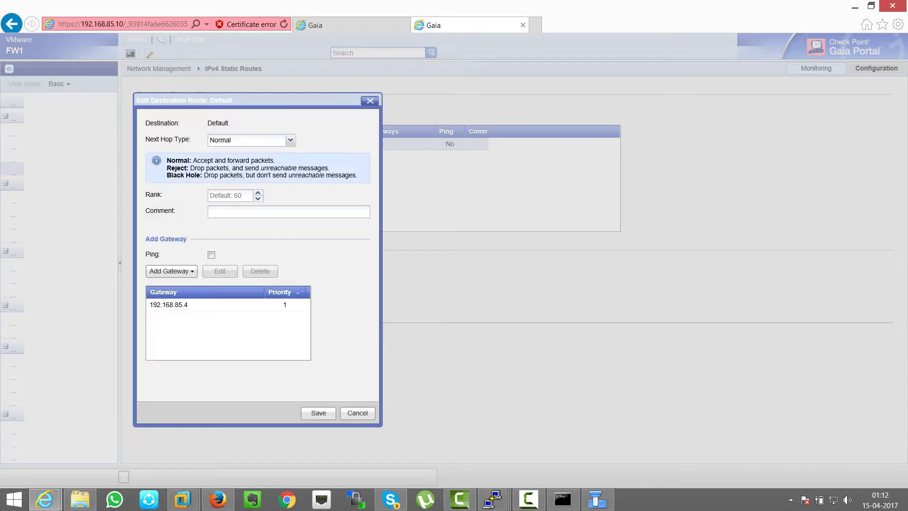
left_click(318, 240)
left_click(318, 413)
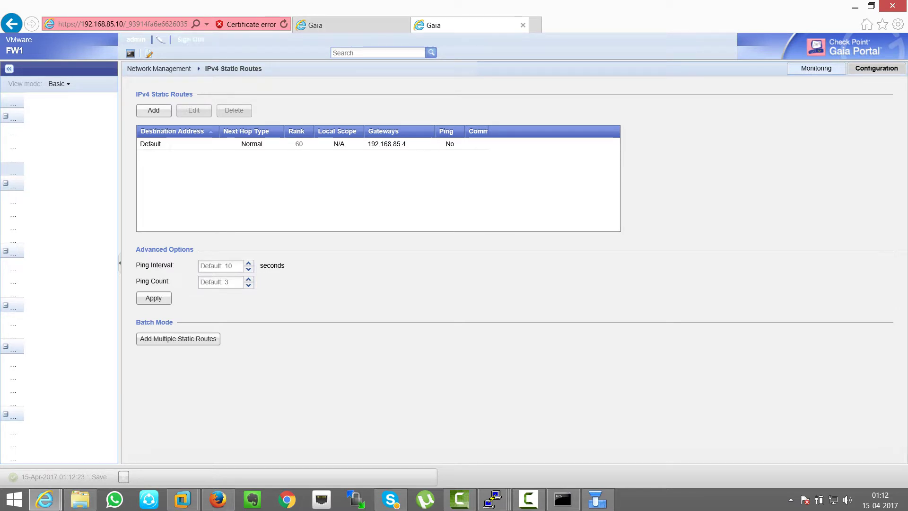
Step: Load FW2's portal at 192.168.85.20
key("ctrl+shift+Tab")
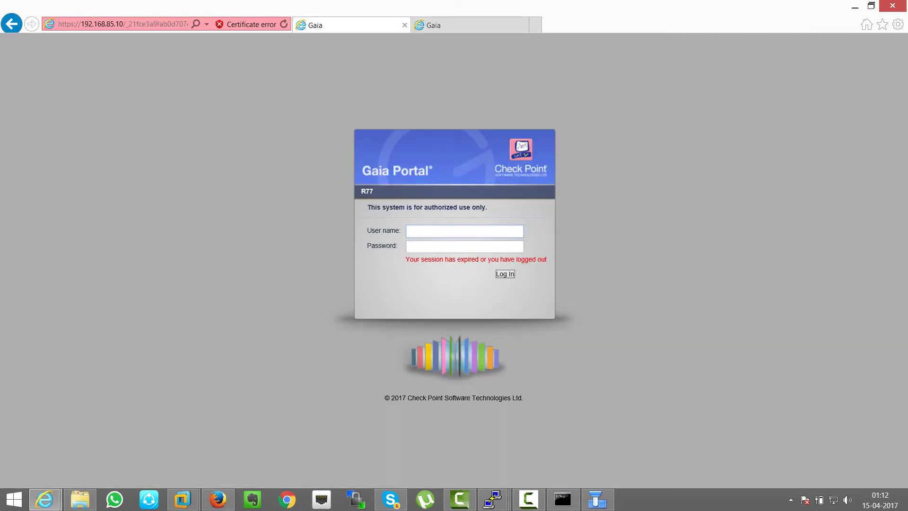
key("ctrl+Tab")
key("ctrl+shift+Tab")
key("alt+d")
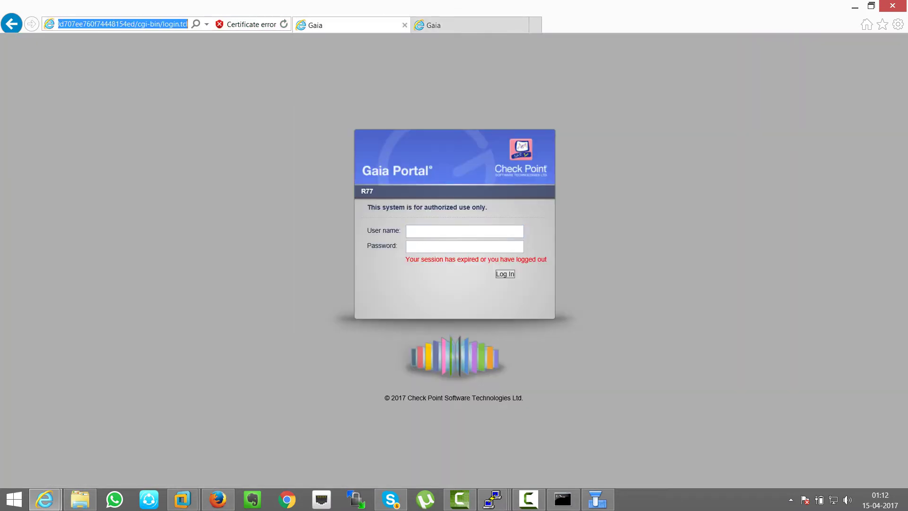
type("192.168")
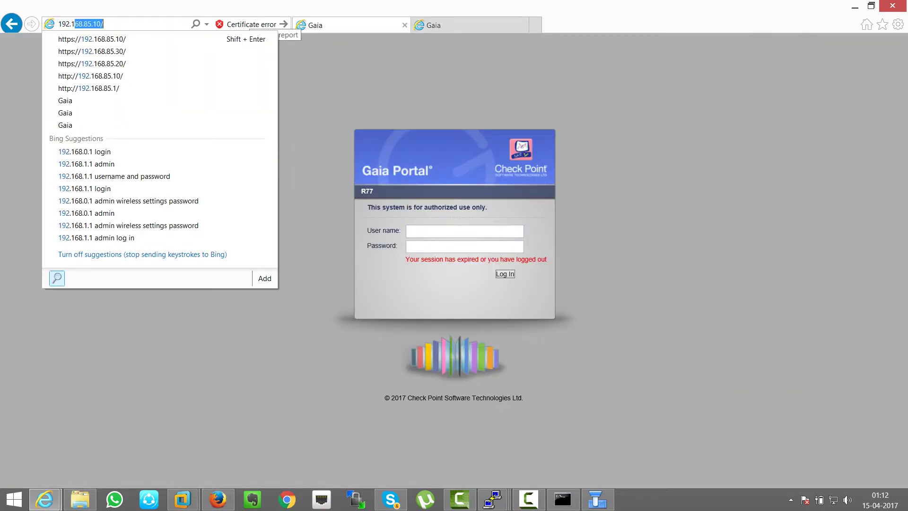
type(".85.20")
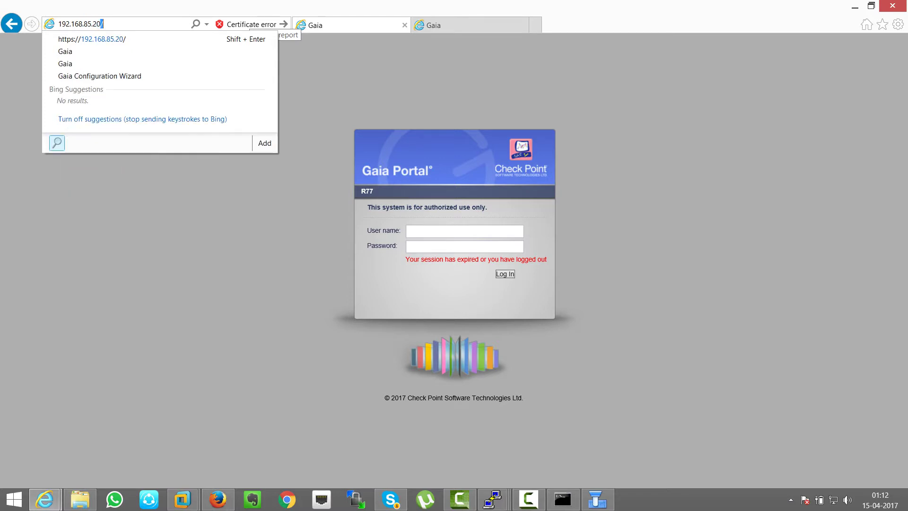
key("Return")
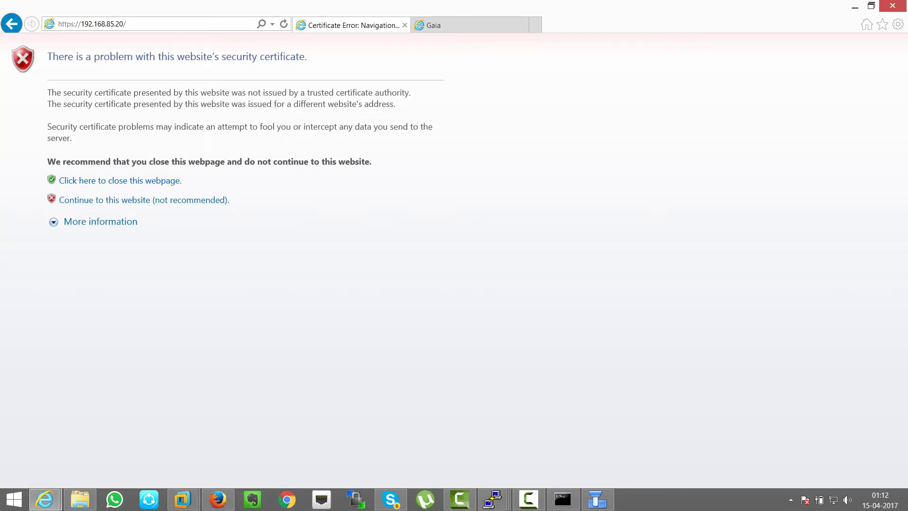
Step: Continue past the certificate warning and log in to FW2 as admin
left_click(141, 200)
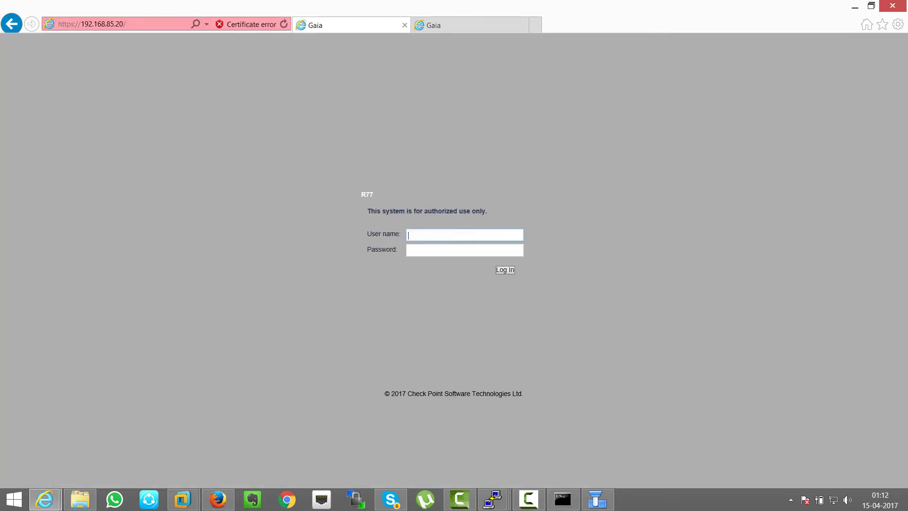
type("admin")
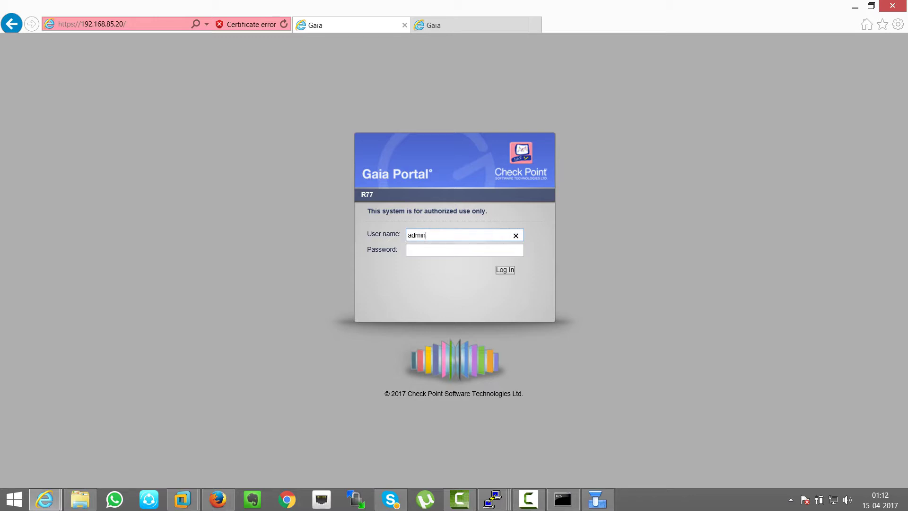
key("Tab")
type("*********")
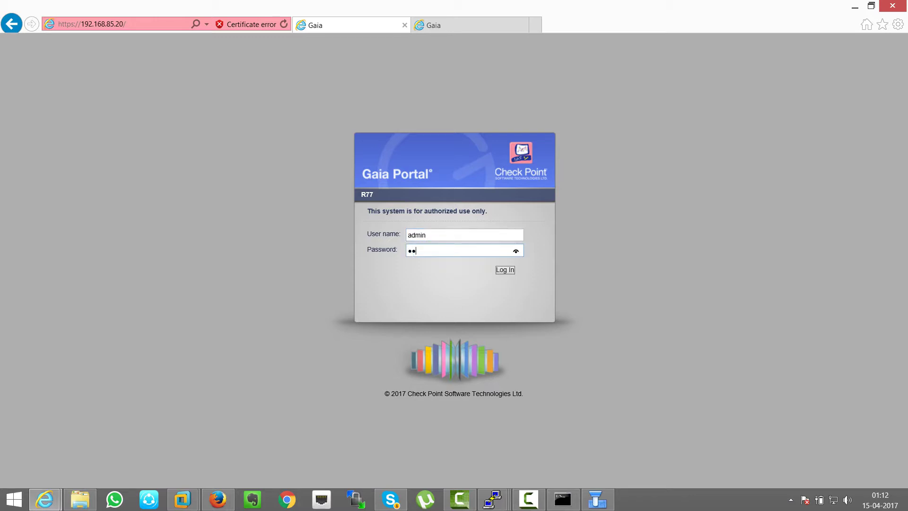
key("Return")
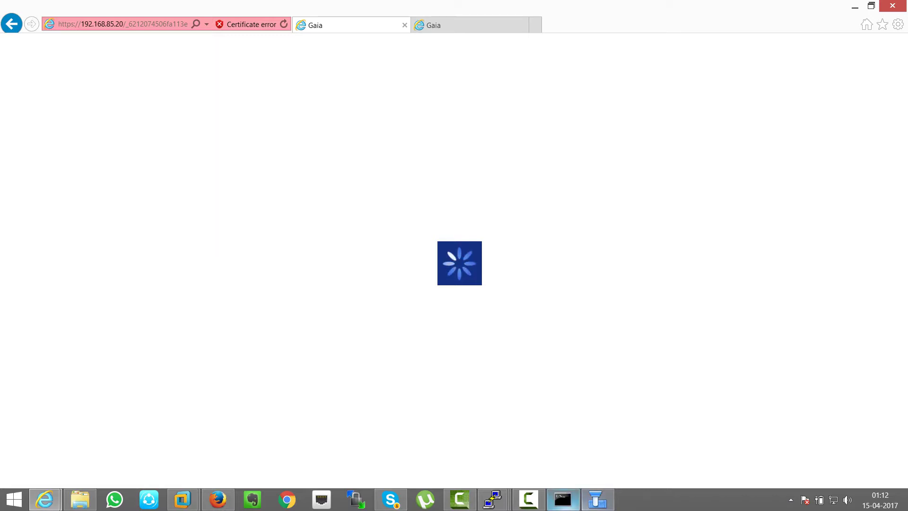
left_click(563, 499)
left_click(563, 500)
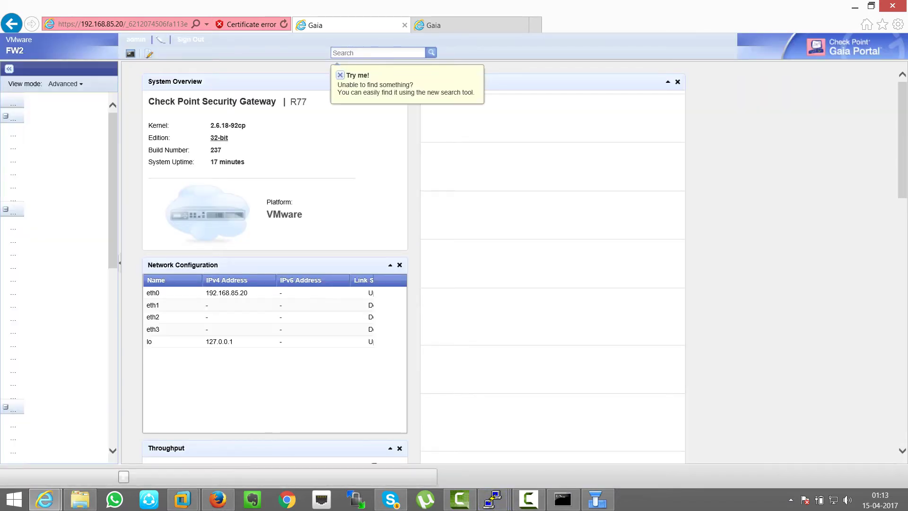
Step: Open FW2's eth1 interface for editing and enable it
left_click(14, 148)
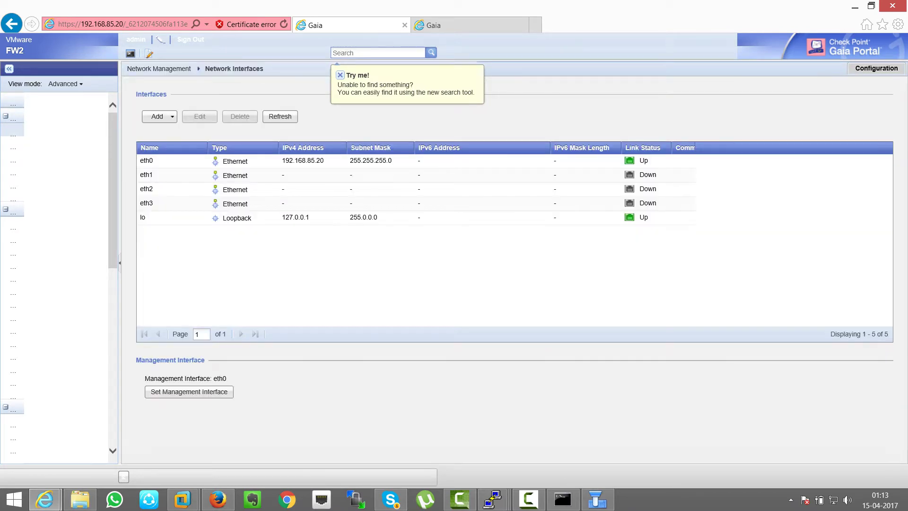
left_click(146, 175)
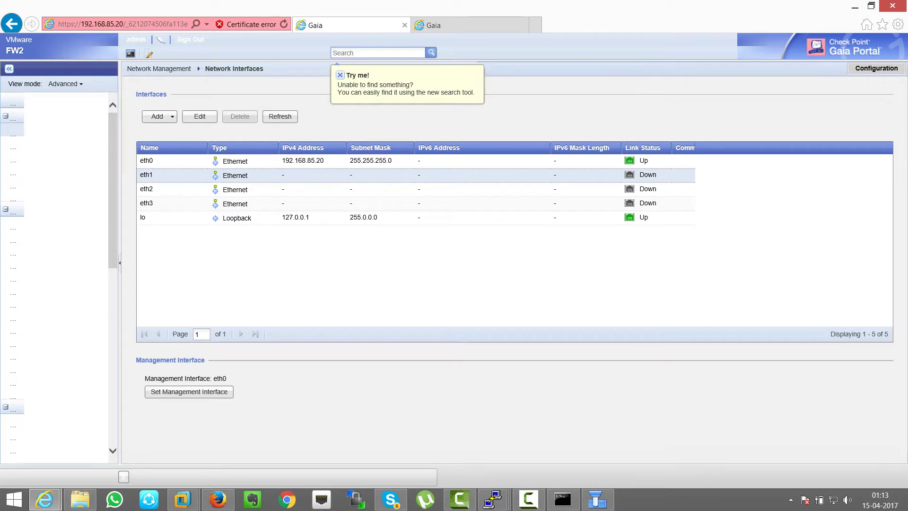
left_click(200, 116)
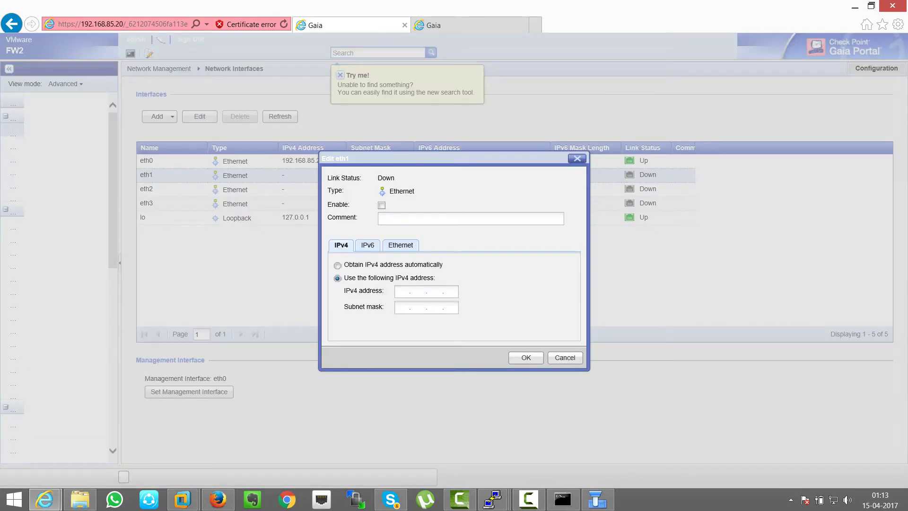
left_click(382, 205)
Step: Give eth1 address 192.168.20.1 with mask 255.255.255.0 and apply it
mouse_move(493, 500)
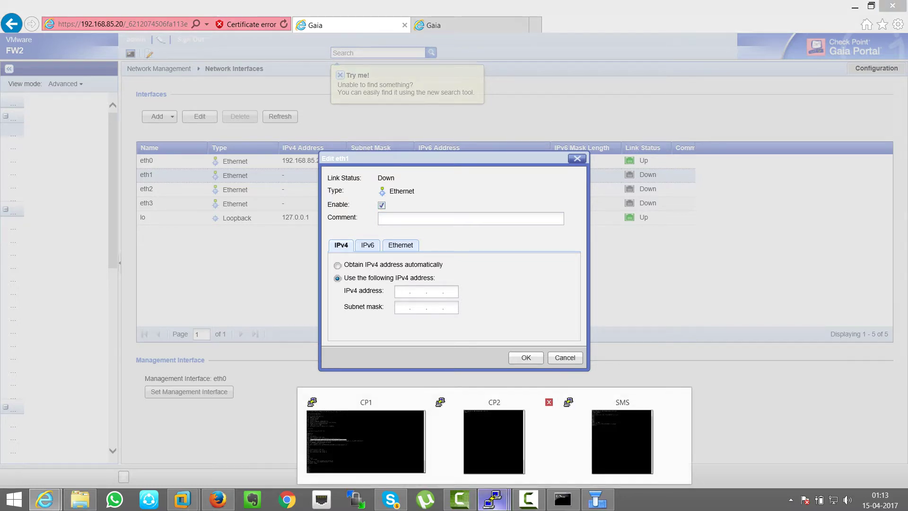
left_click(365, 439)
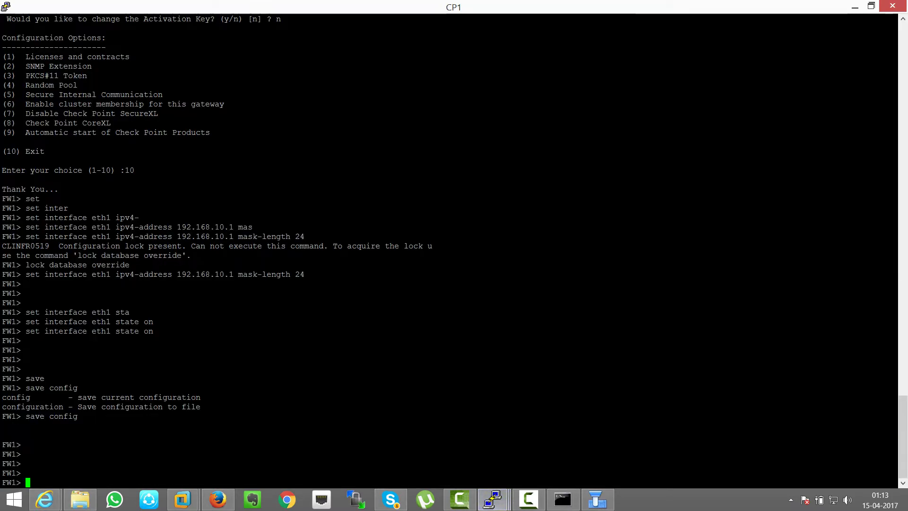
left_click_drag(22, 331, 894, 331)
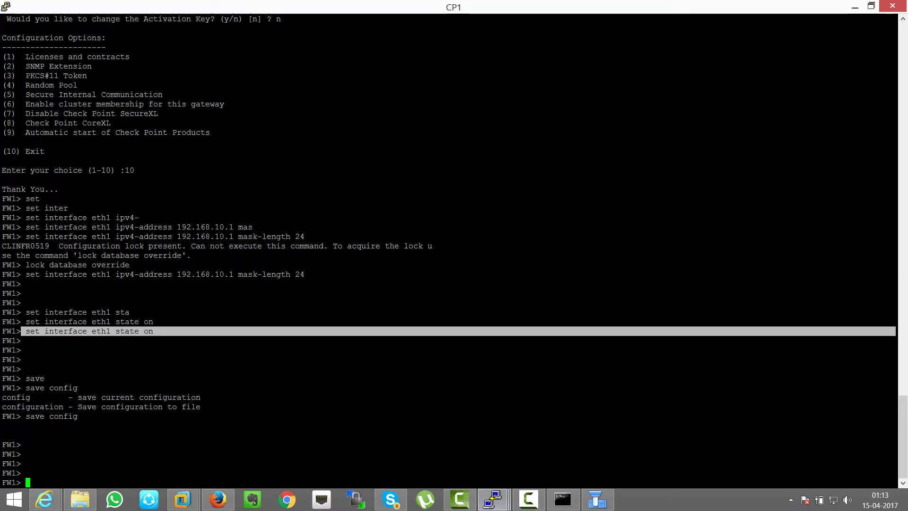
left_click(855, 7)
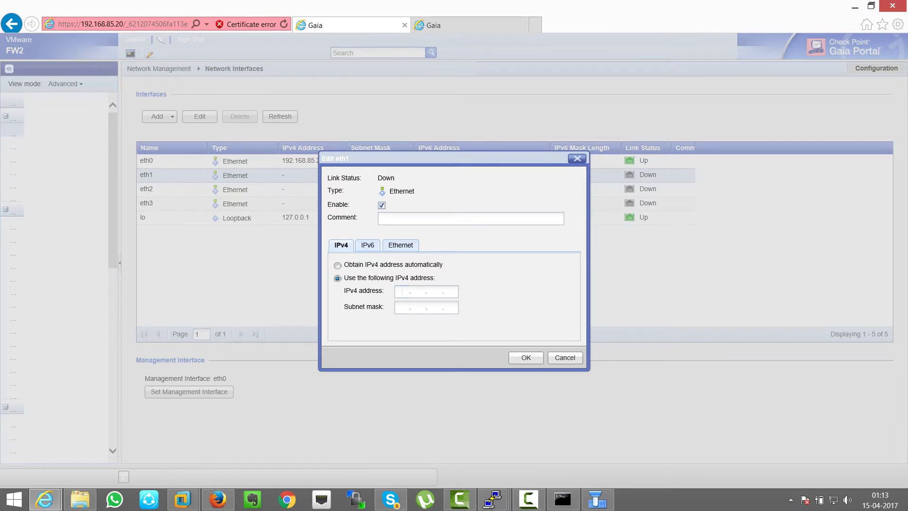
type("192.168")
type("20.")
type("255.255.25")
type("5.0")
key("Return")
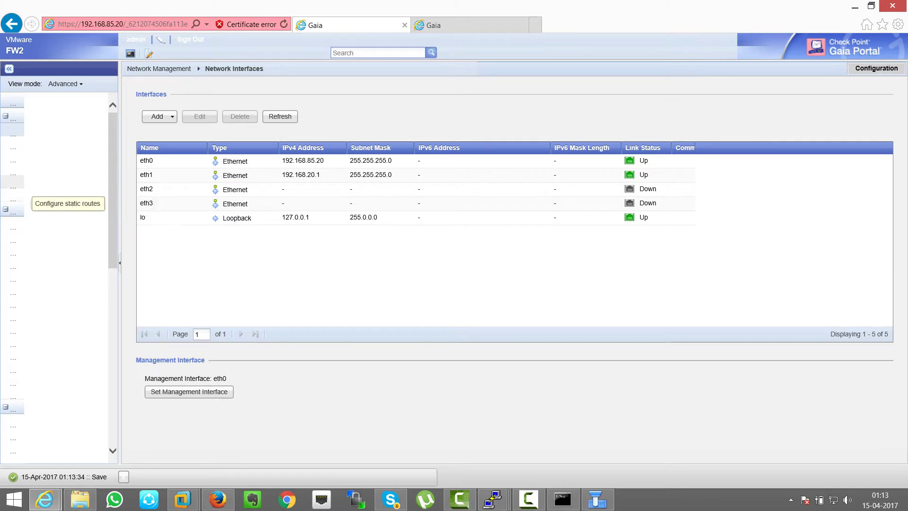
left_click(14, 181)
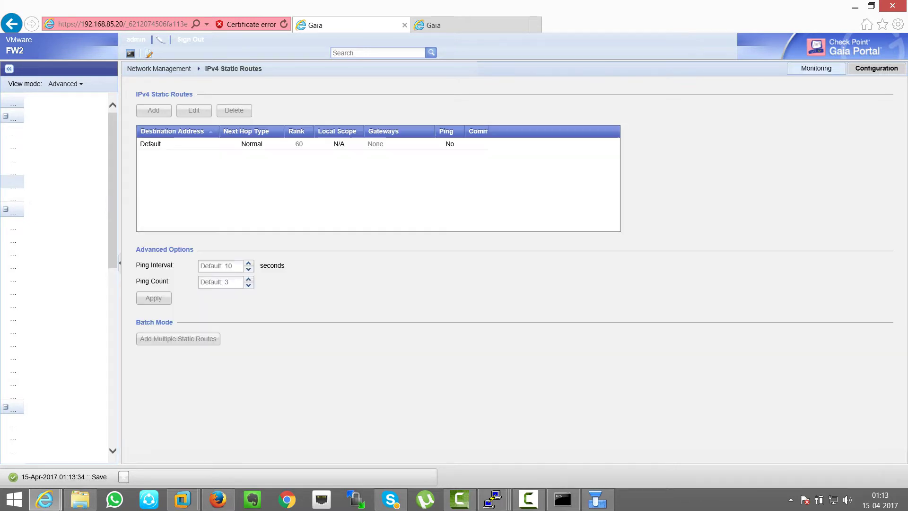
Step: Add next-hop gateway 192.168.20.5 by IP address to FW2's Default route and save it
left_click(150, 144)
left_click(194, 110)
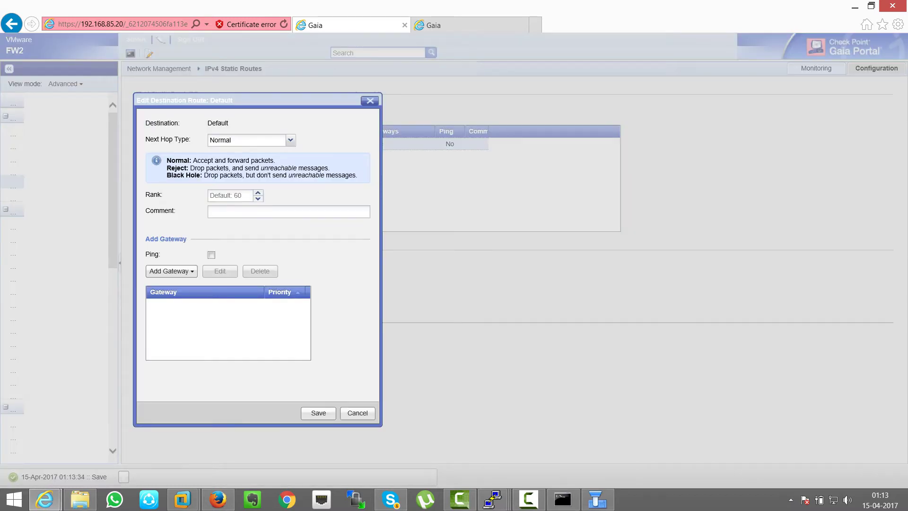
left_click(170, 271)
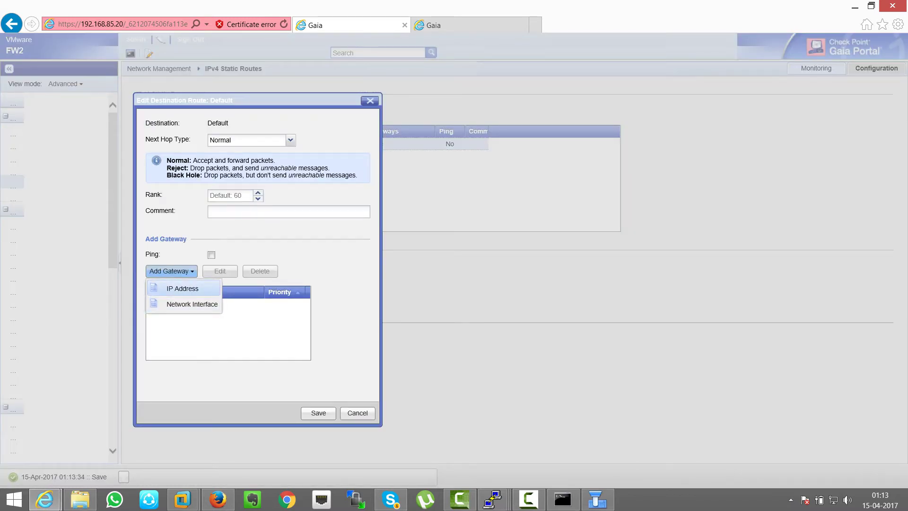
left_click(182, 289)
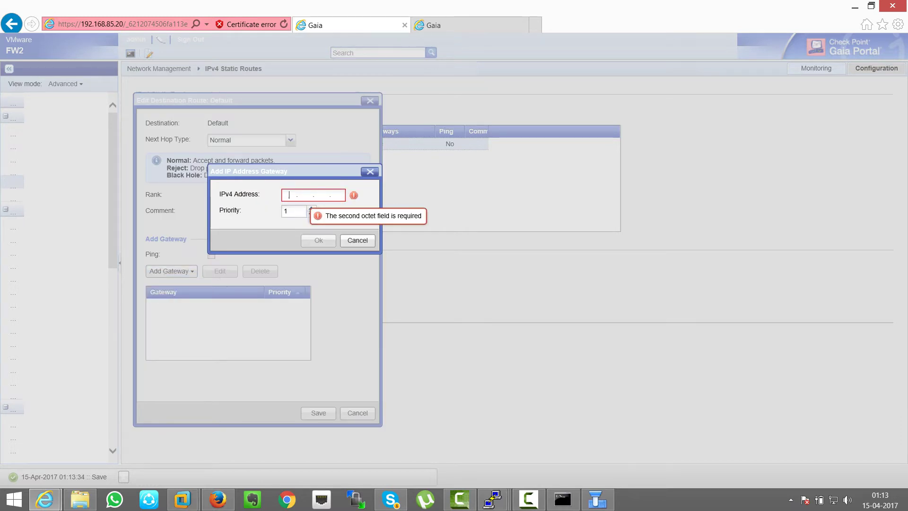
type("192")
type(".20.5")
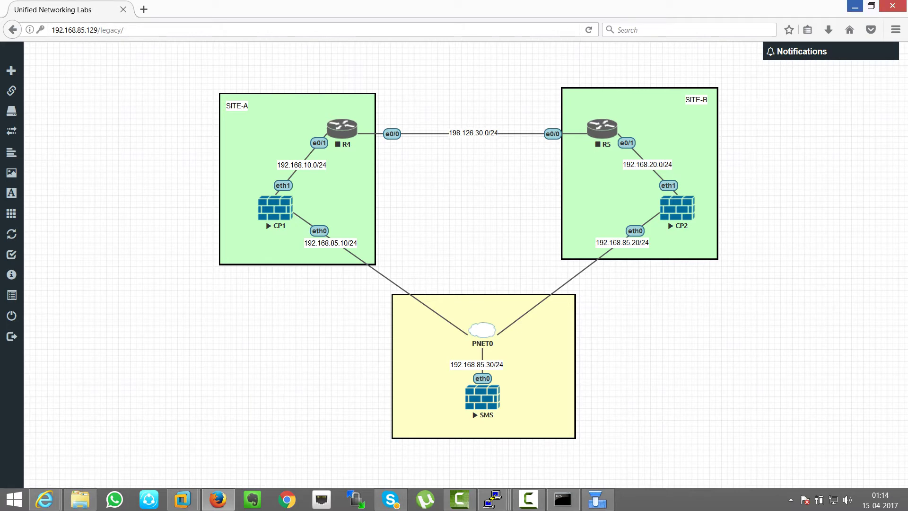
left_click(855, 7)
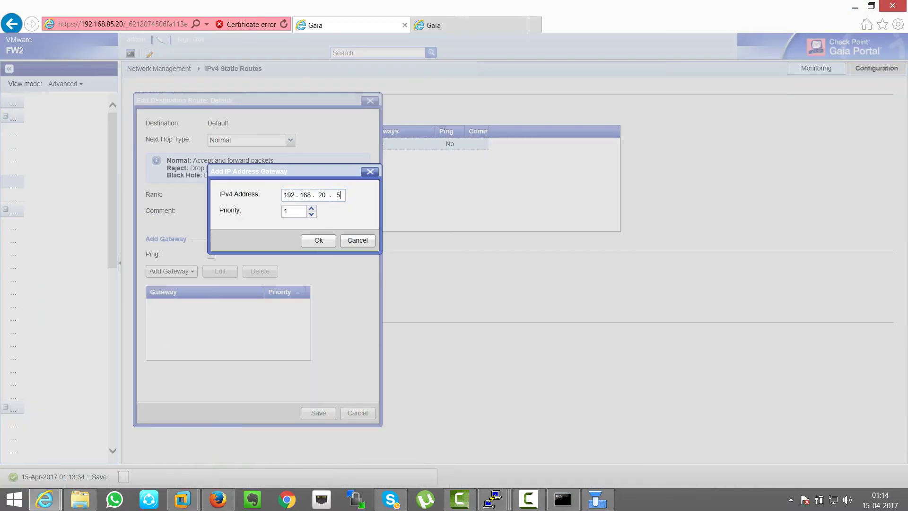
left_click(318, 240)
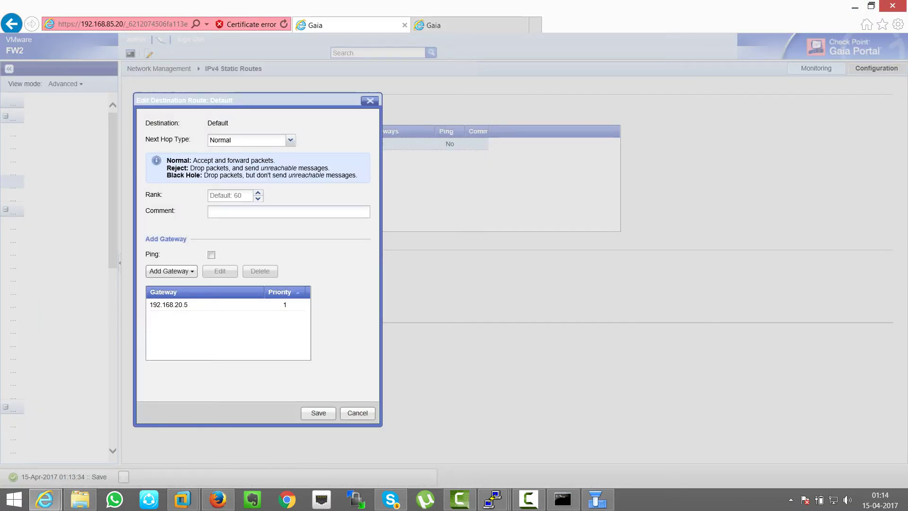
left_click(319, 413)
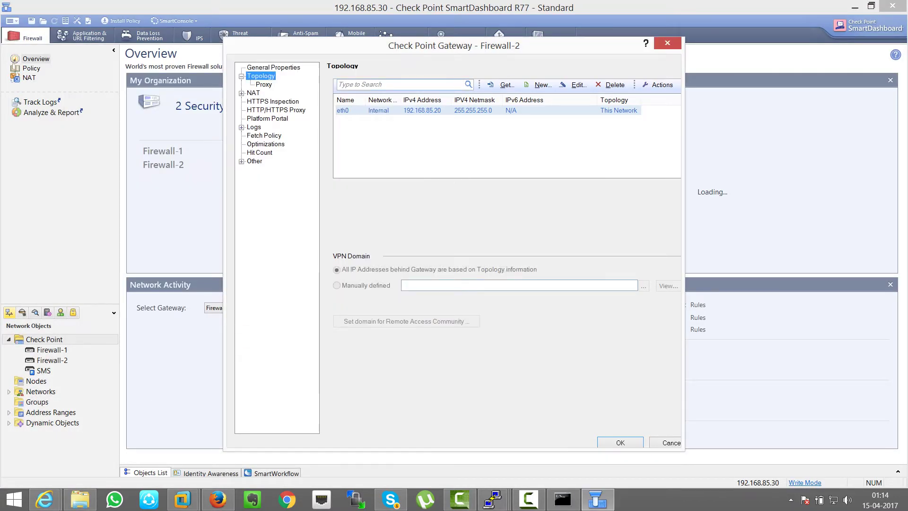
Step: Fetch Firewall-2's interfaces with topology, overwrite existing settings, and accept eth1 192.168.20.1 as External
left_click(505, 85)
left_click(525, 110)
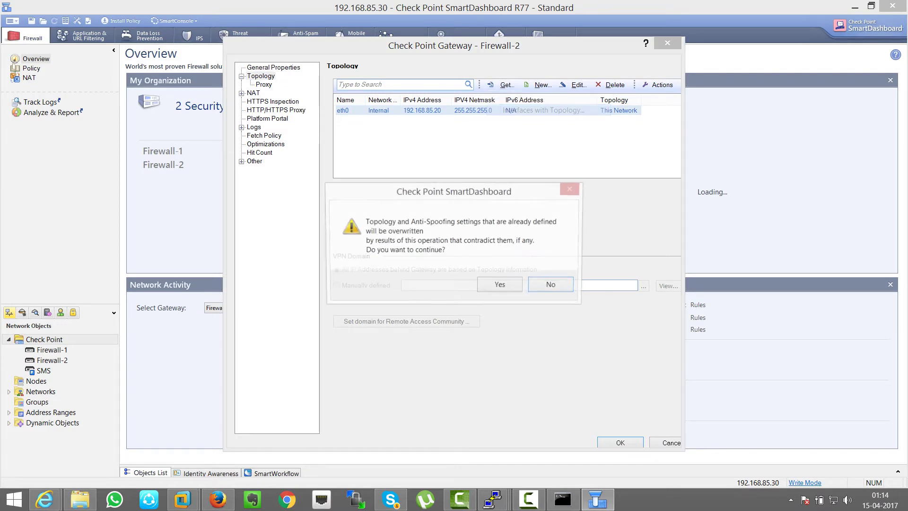
left_click(500, 285)
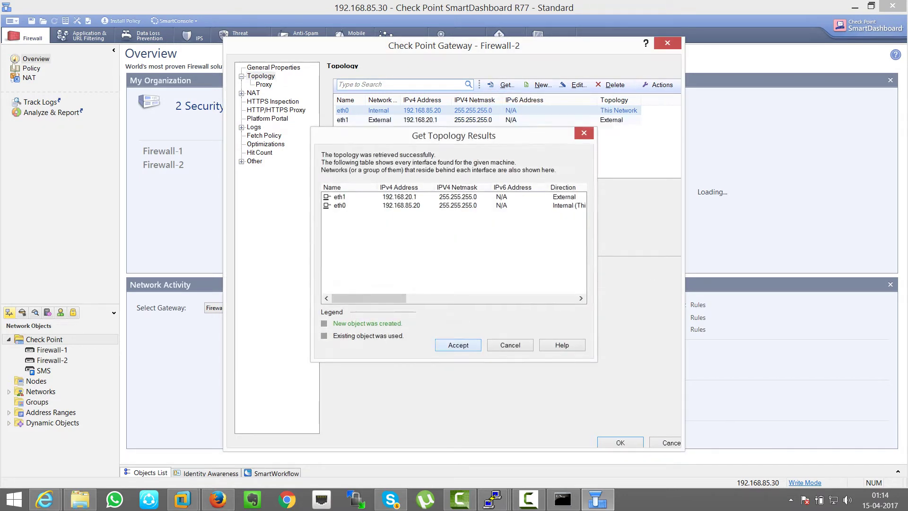
key("Return")
Step: Close Firewall-2's properties, then fetch and accept Firewall-1's interfaces with topology, adding eth1 192.168.10.1
key("Return")
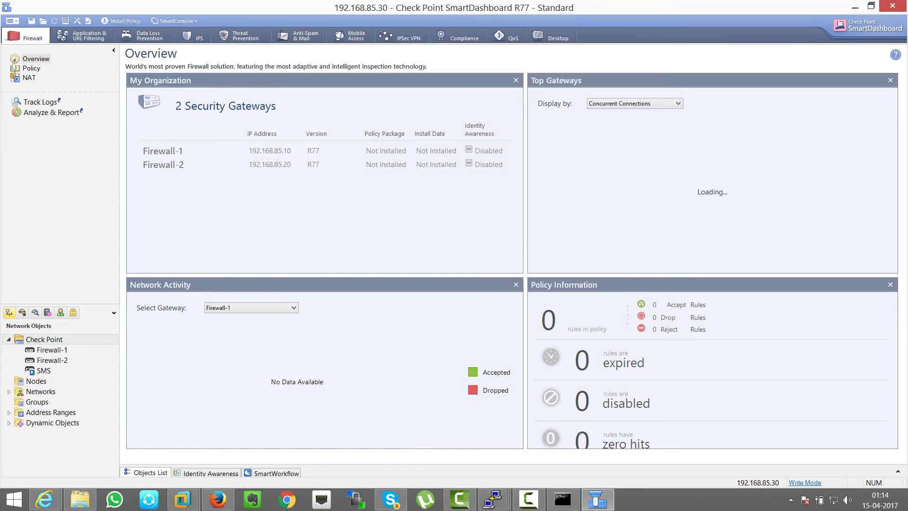
key("Up")
key("Return")
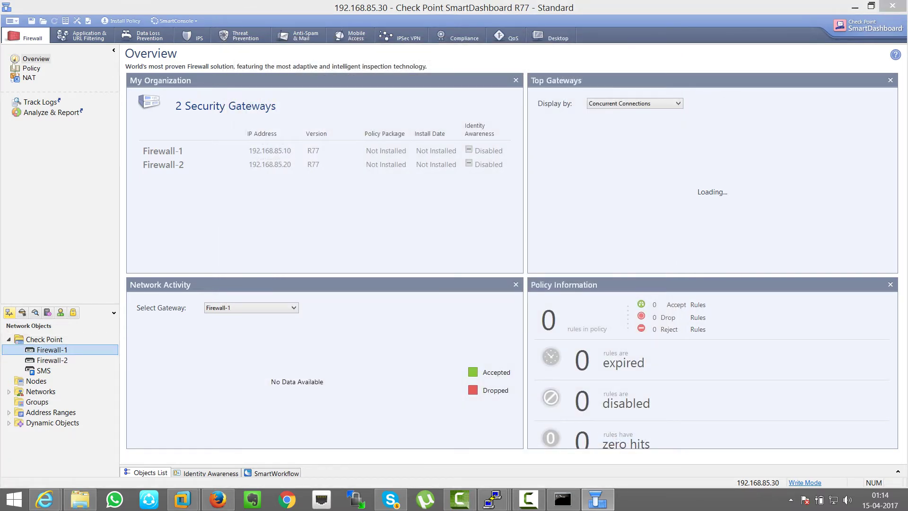
key("Down")
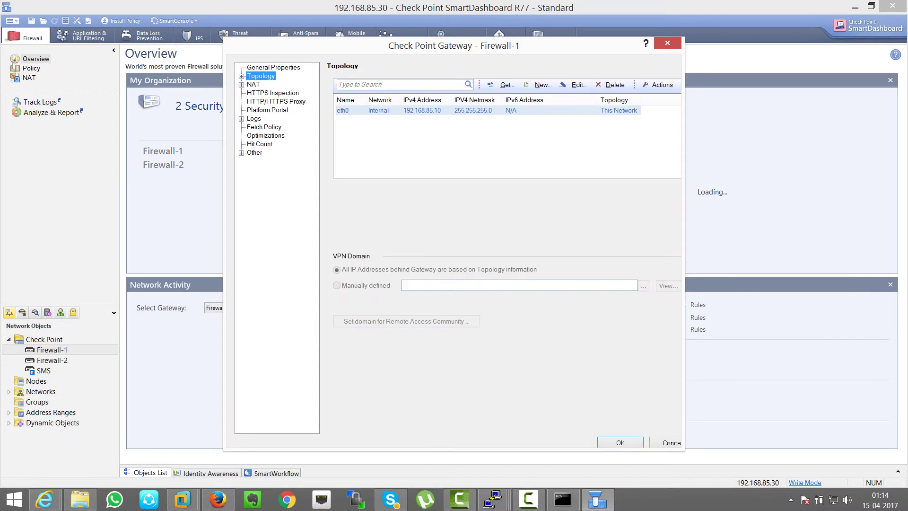
key("alt+g")
key("Down")
key("Return")
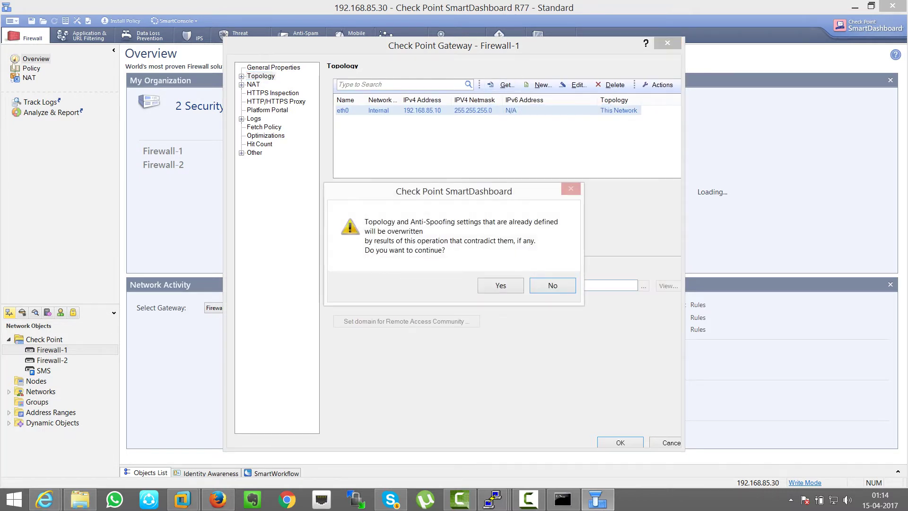
key("Return")
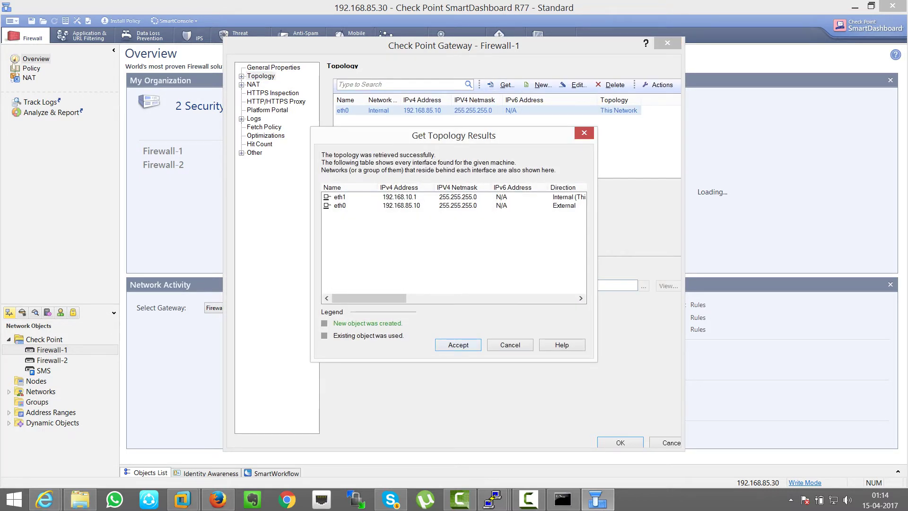
key("Return")
key("Return")
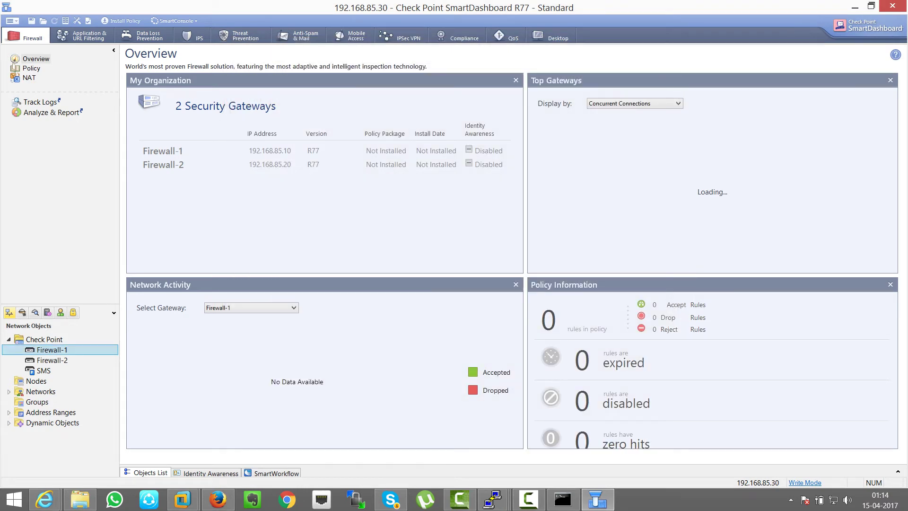
left_click(855, 7)
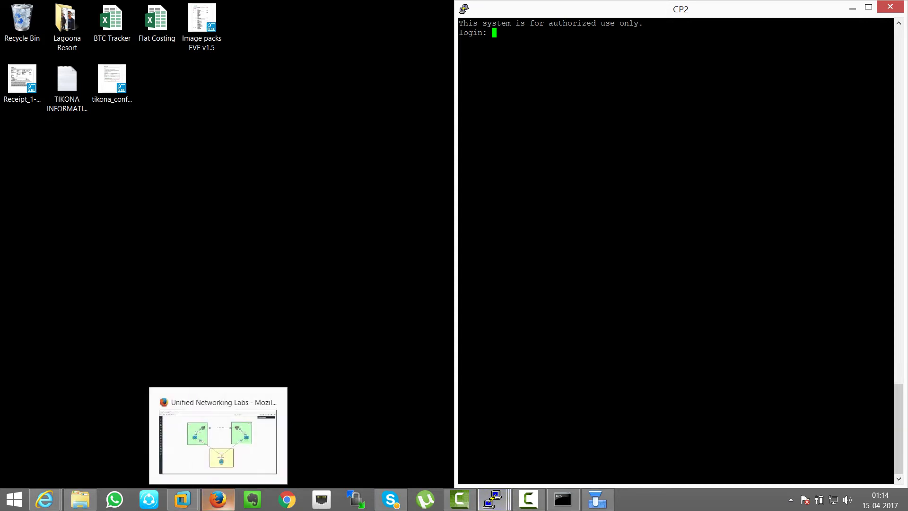
Step: Start routers R4 and R5 in the lab topology
left_click(218, 498)
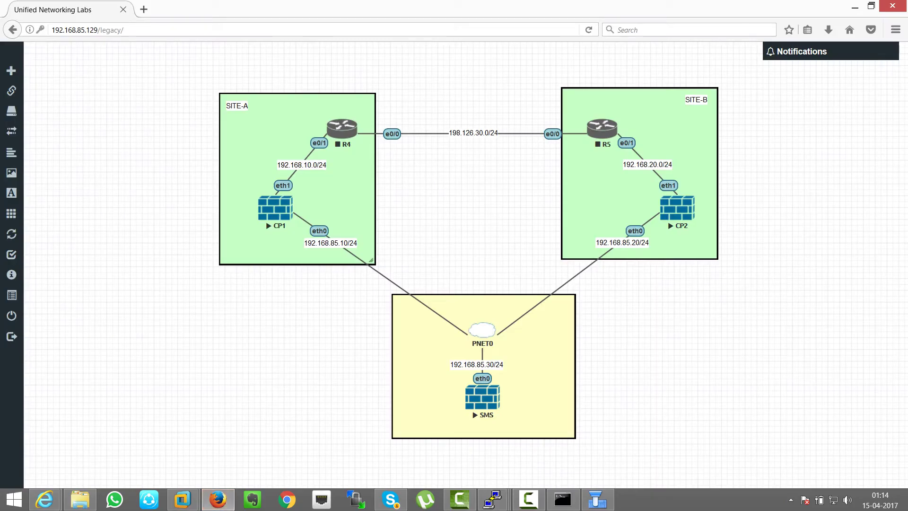
right_click(336, 137)
left_click(364, 185)
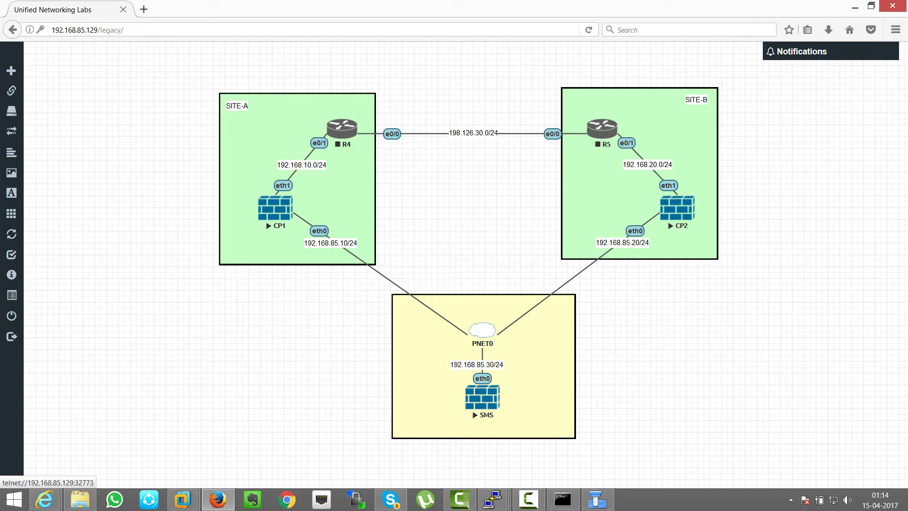
right_click(611, 133)
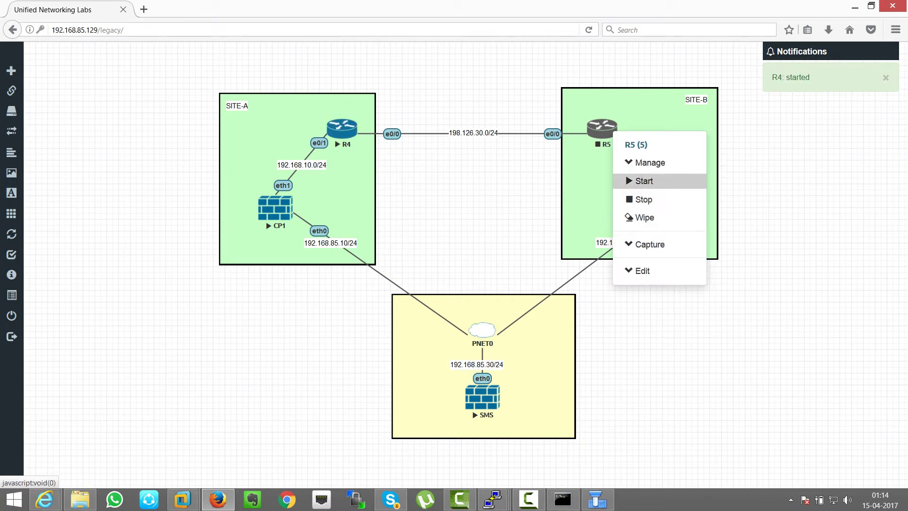
left_click(643, 181)
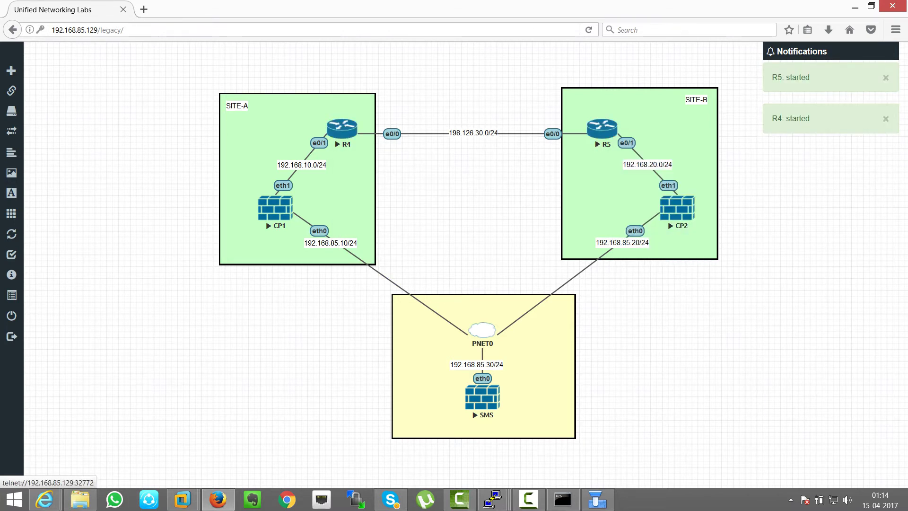
Step: Open a PuTTY console session to router R4
left_click(341, 128)
key("super+Right")
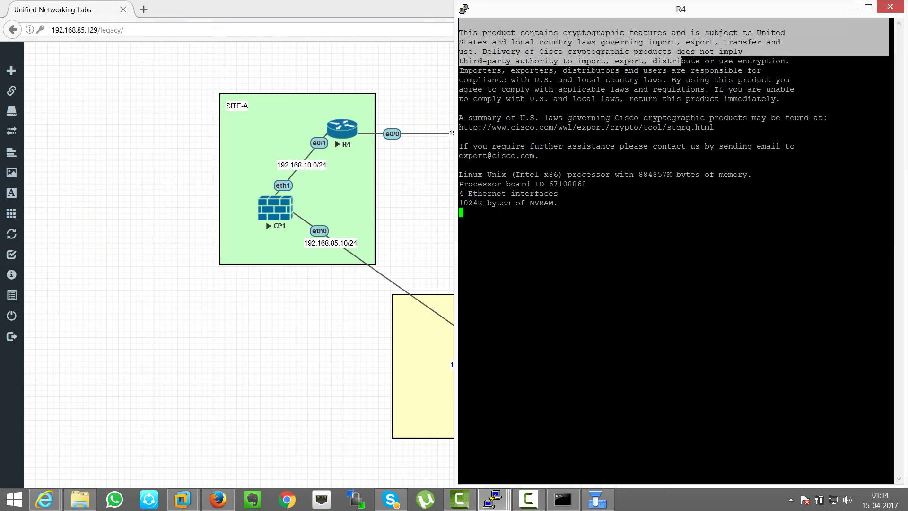
key("super+Left")
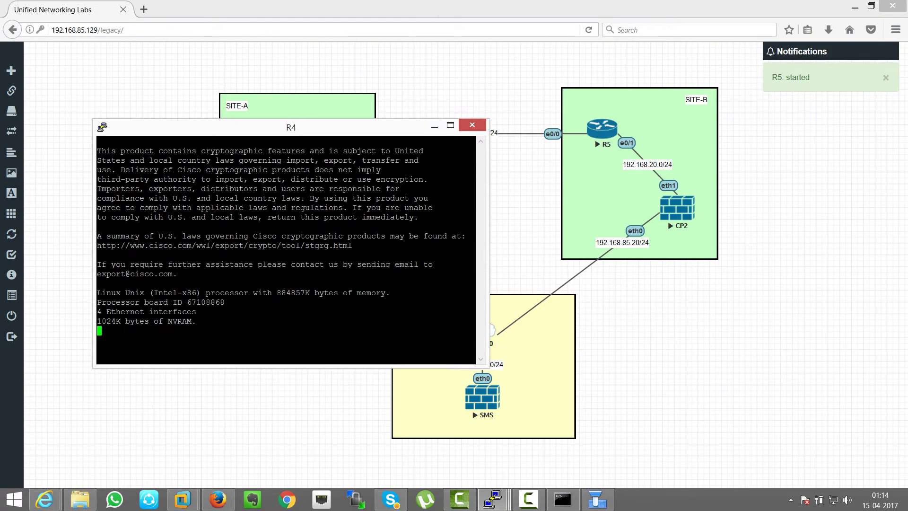
key("alt+Tab")
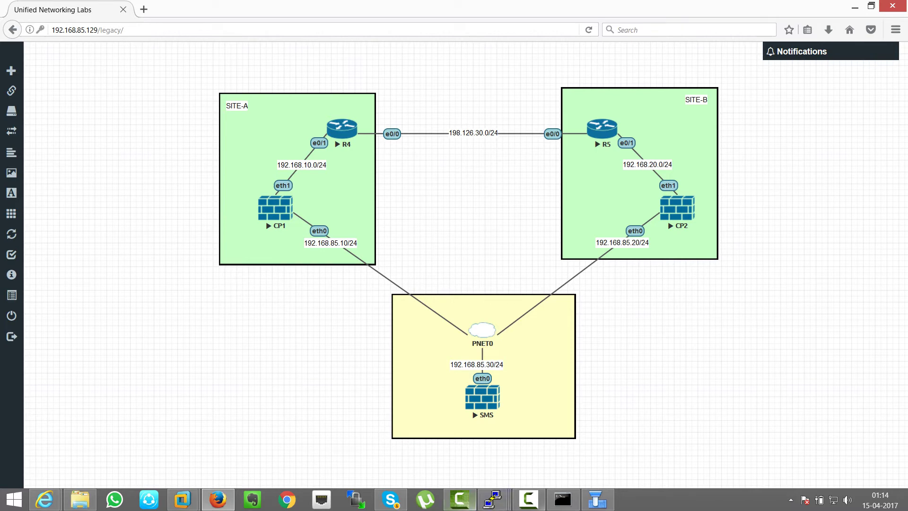
mouse_move(492, 499)
left_click(430, 442)
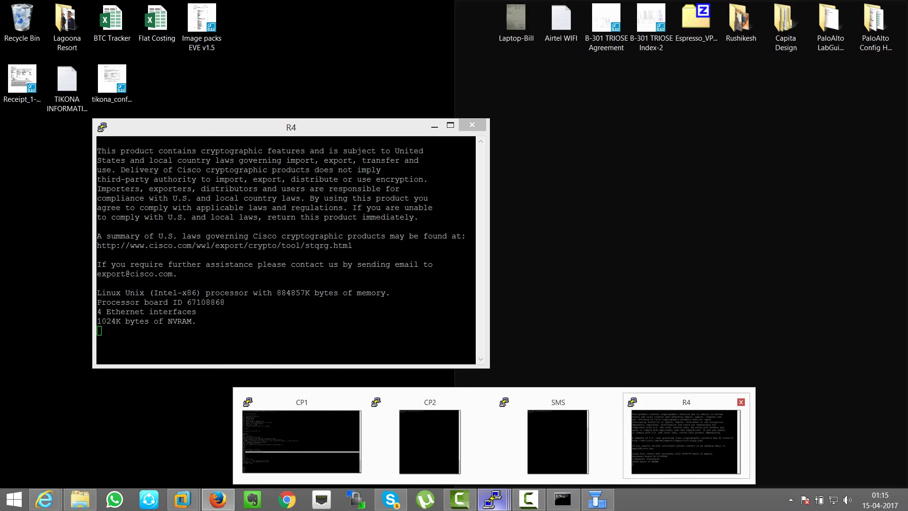
left_click(685, 442)
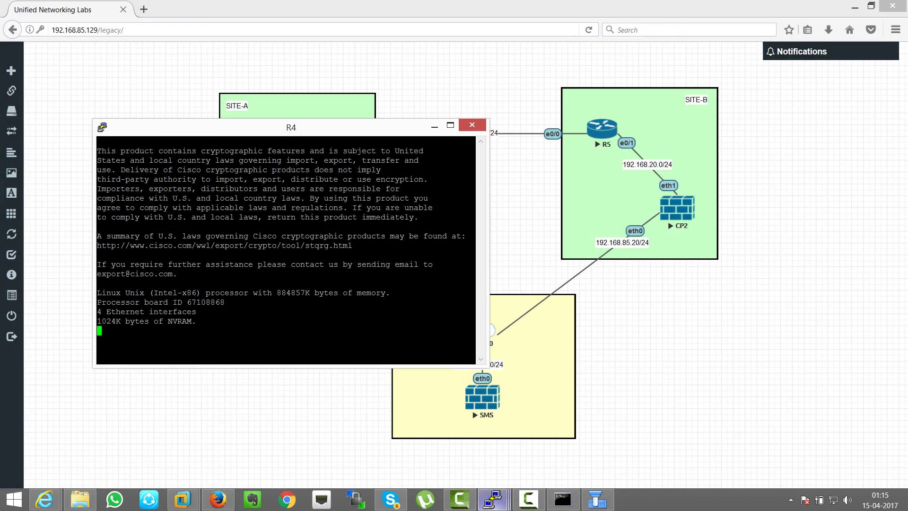
Step: Open R5's console and dock the R4 and R5 consoles side by side
left_click(602, 129)
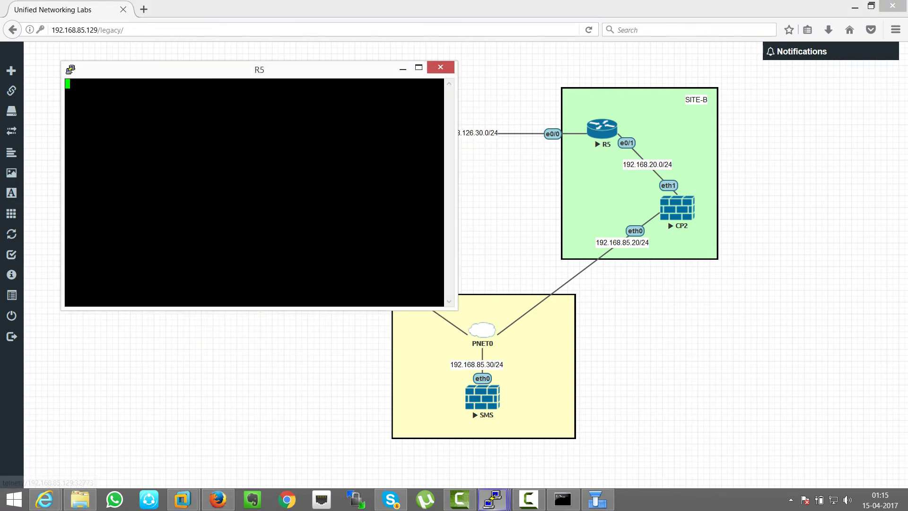
key("super+Right")
mouse_move(493, 499)
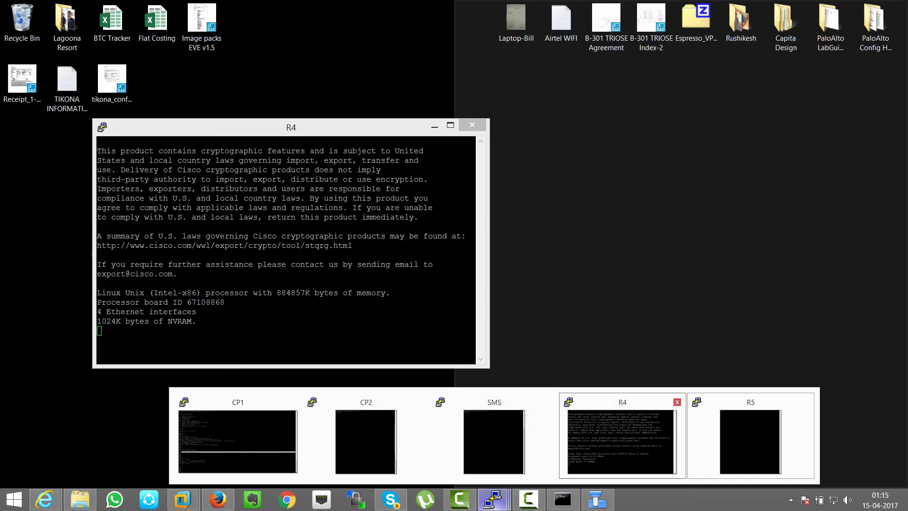
left_click(622, 442)
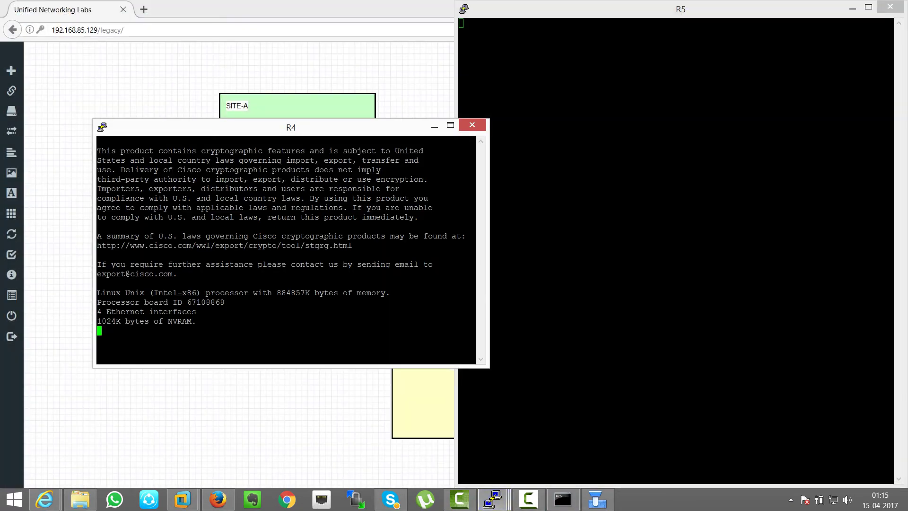
key("super+Left")
left_click(791, 500)
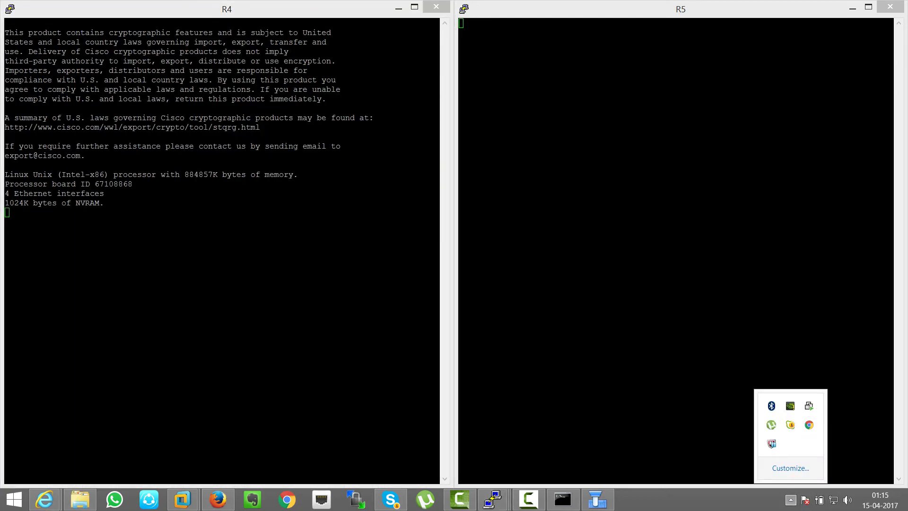
key("Escape")
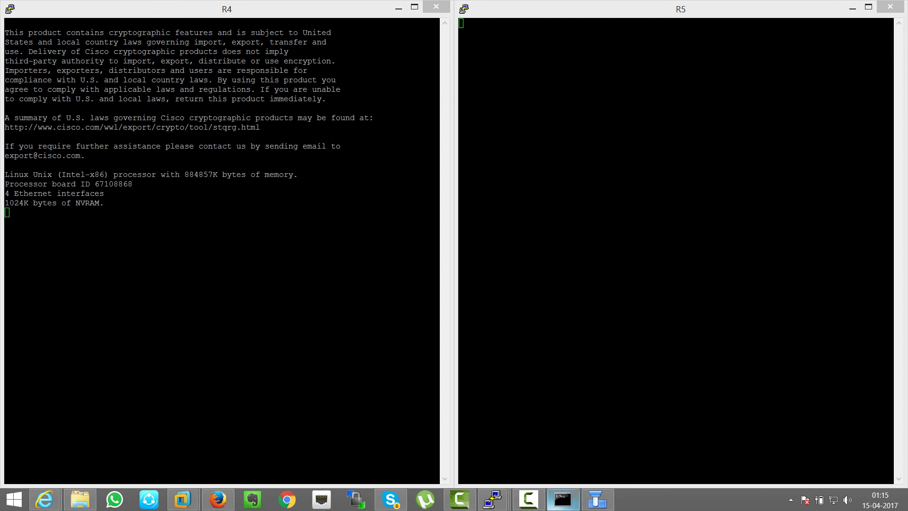
left_click(528, 499)
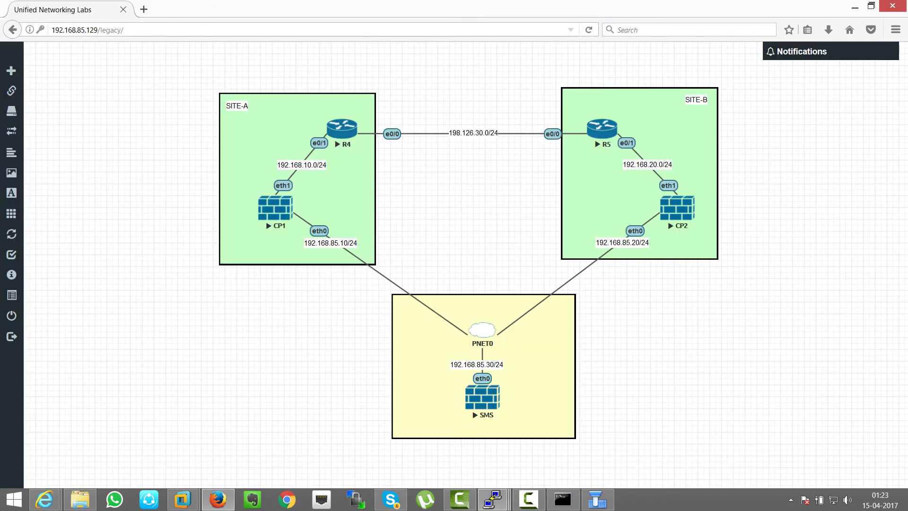
Step: Run 'show ip int brief' on R4 and check addresses 198.126.30.4 and 192.168.10.4
left_click(342, 128)
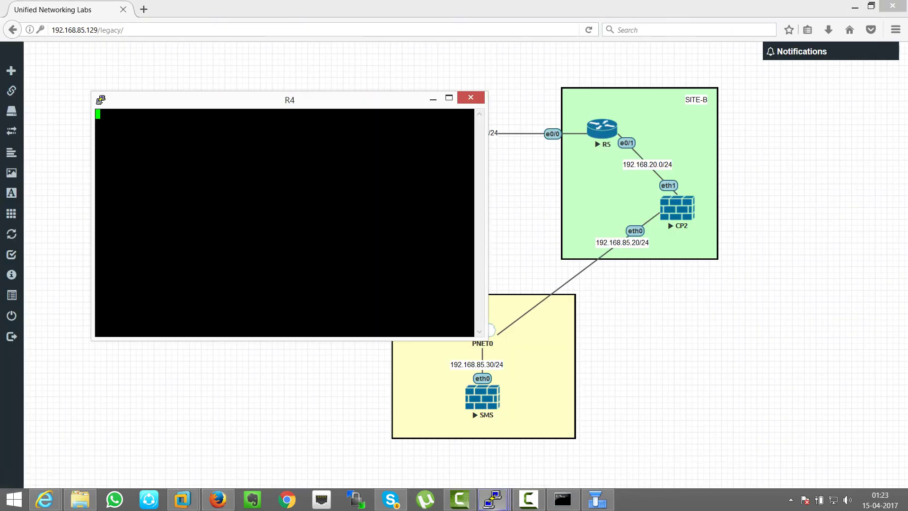
key("Return")
type("sho")
key("Tab")
type("ip int b")
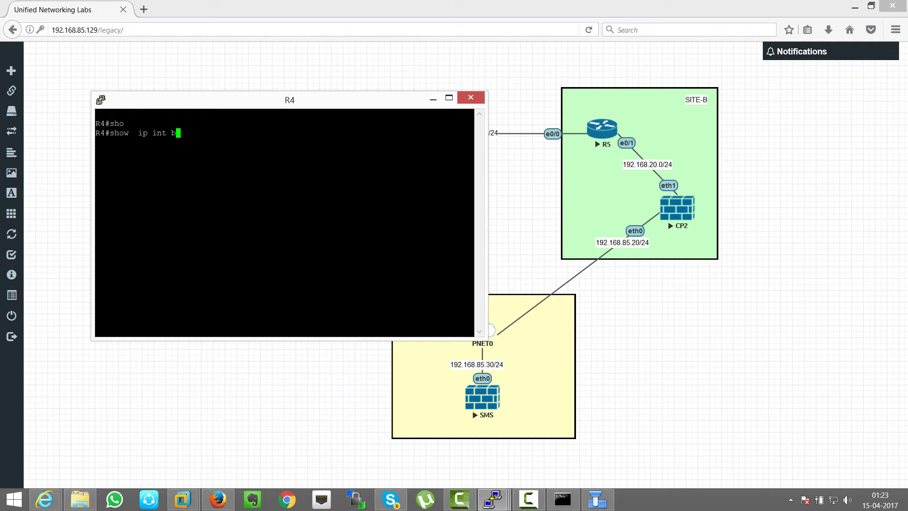
type("r")
key("Tab")
key("Return")
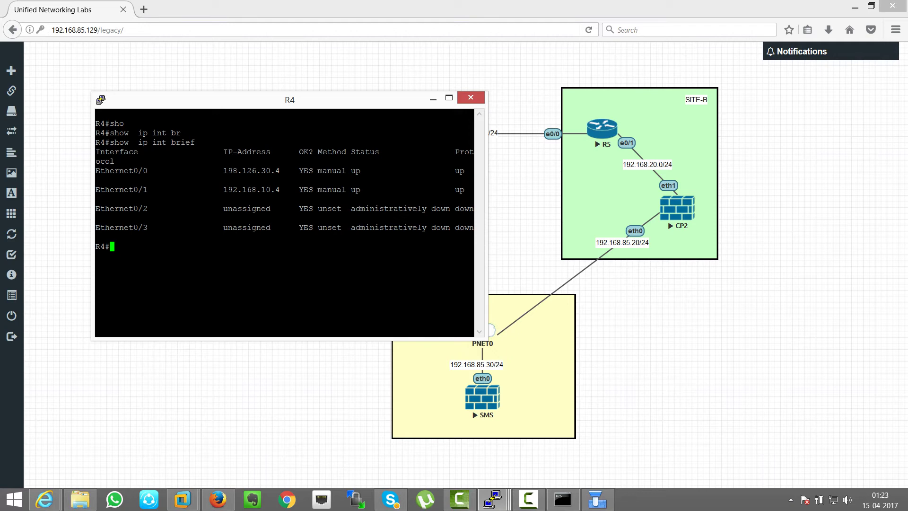
key("super+Right")
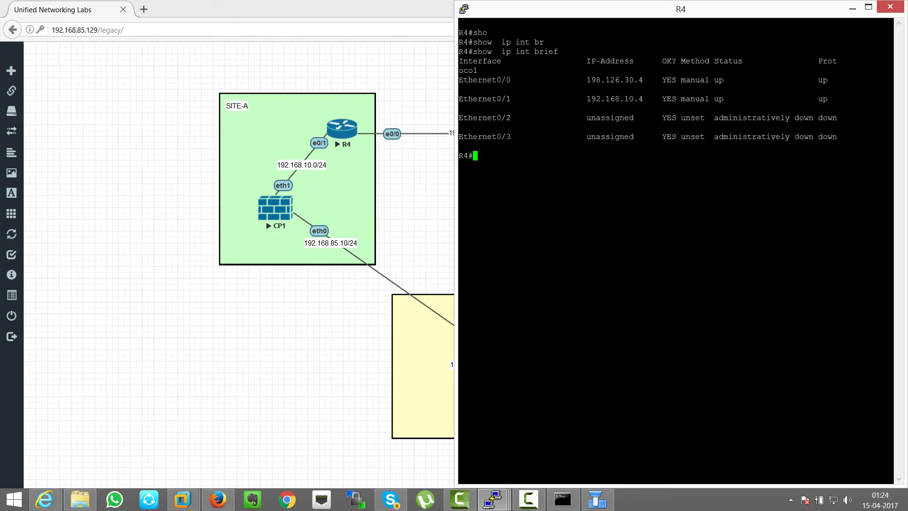
left_click_drag(583, 80, 648, 80)
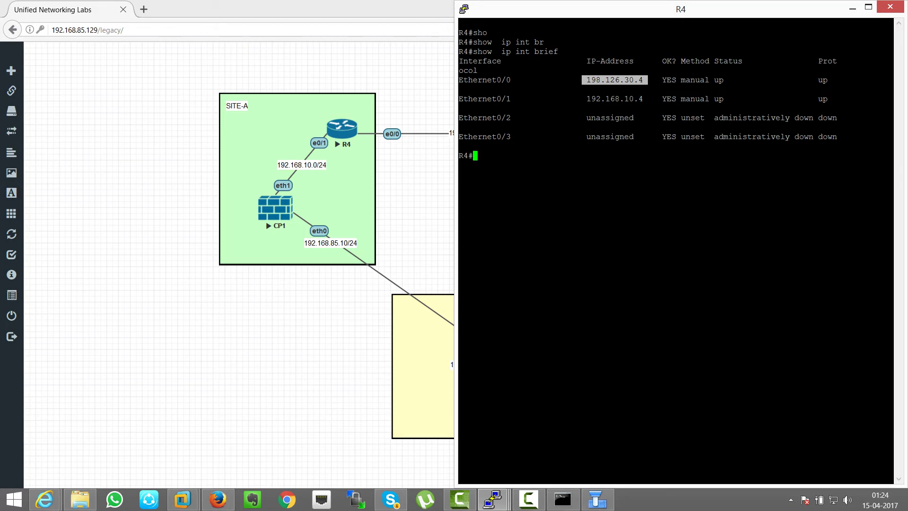
key("super+Left")
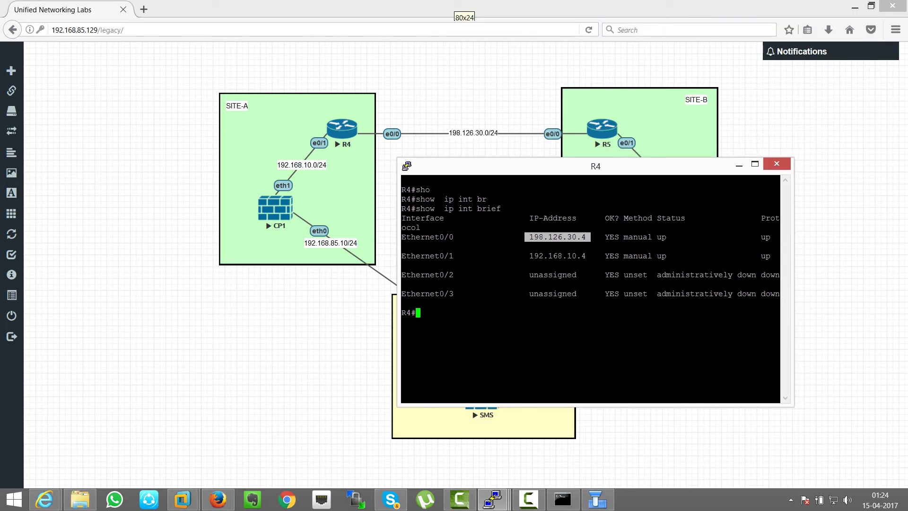
left_click_drag(530, 255, 591, 256)
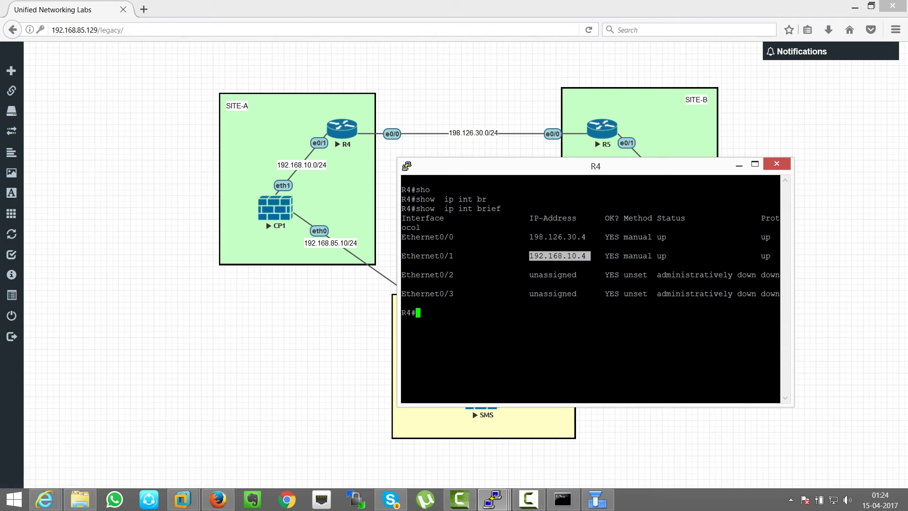
left_click_drag(530, 237, 586, 237)
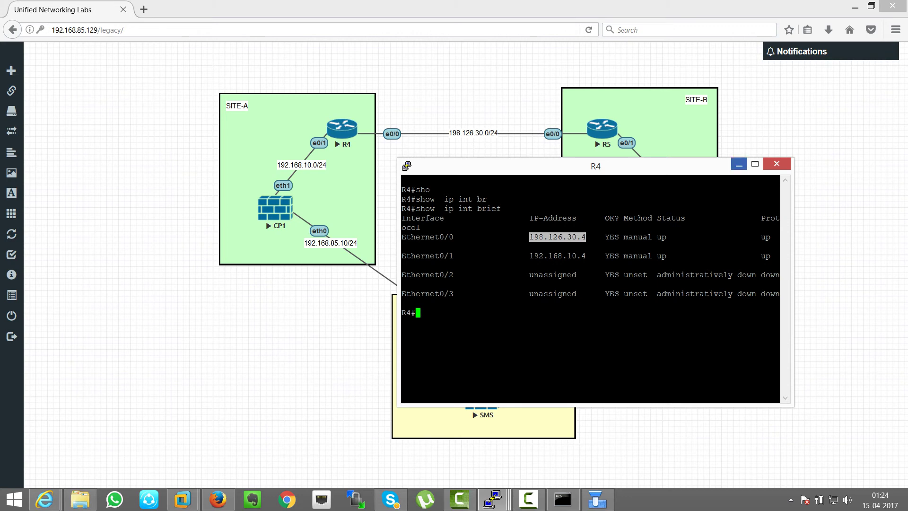
Step: Run 'show ip route' on R4, check the default route via 198.126.30.5, then close the session
type("sho")
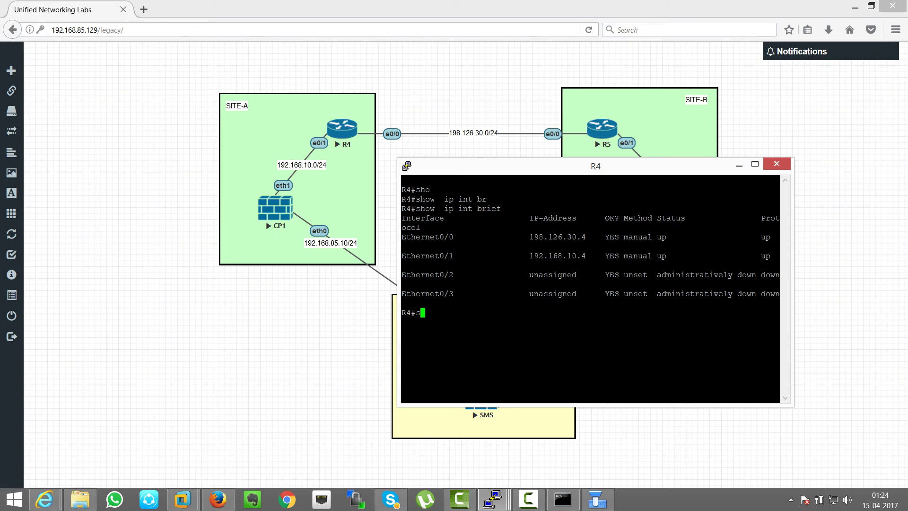
key("Tab")
type("ip rou")
key("Tab")
key("Return")
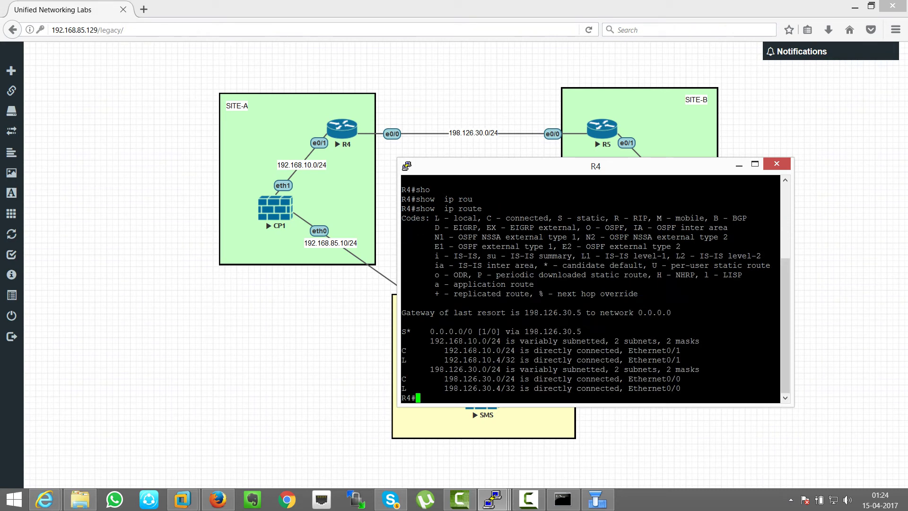
left_click_drag(458, 331, 553, 331)
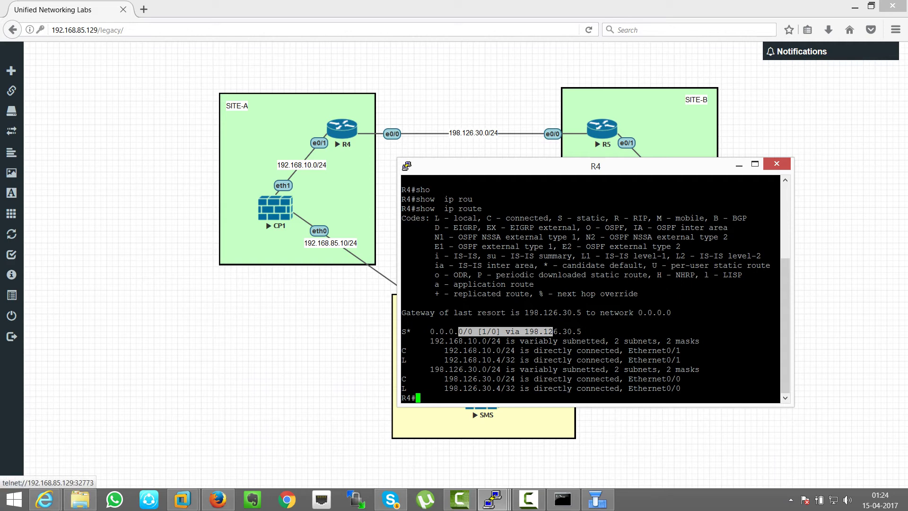
left_click(777, 163)
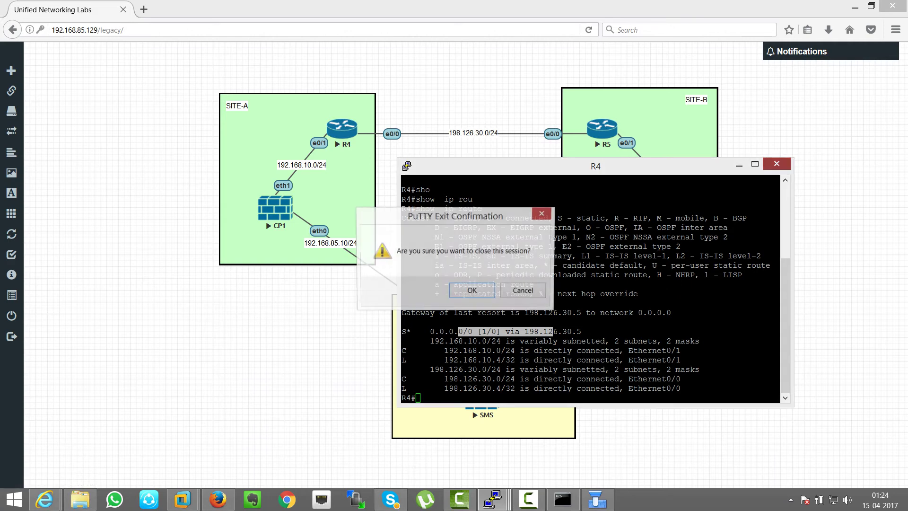
key("Return")
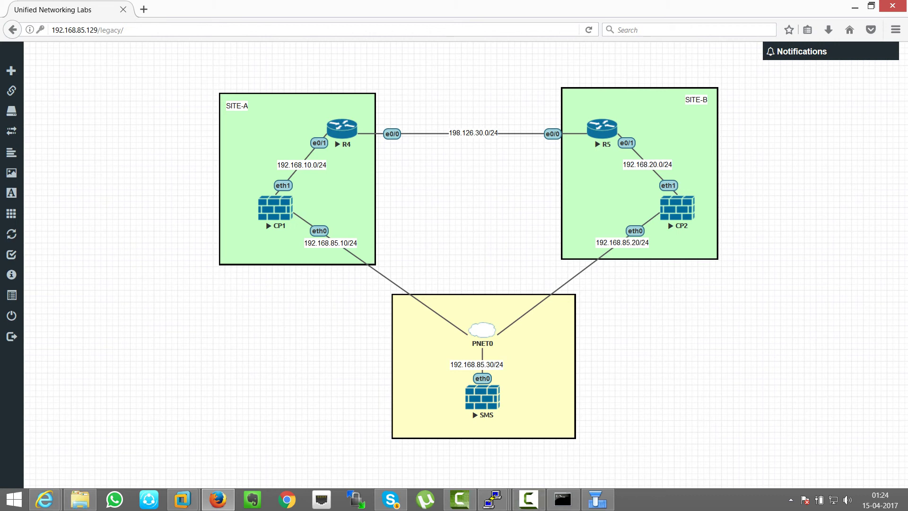
Step: Switch from the UNL lab page to the SmartDashboard R77 window
key("F9")
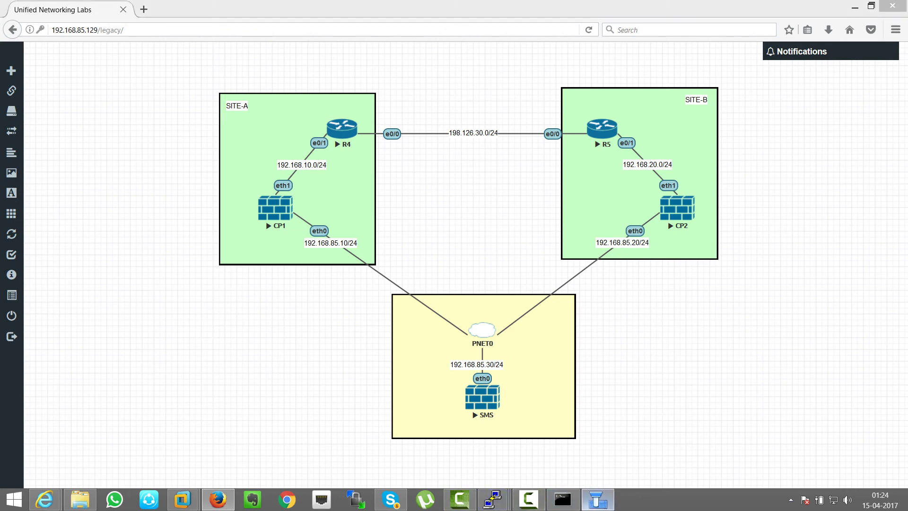
key("alt+Tab")
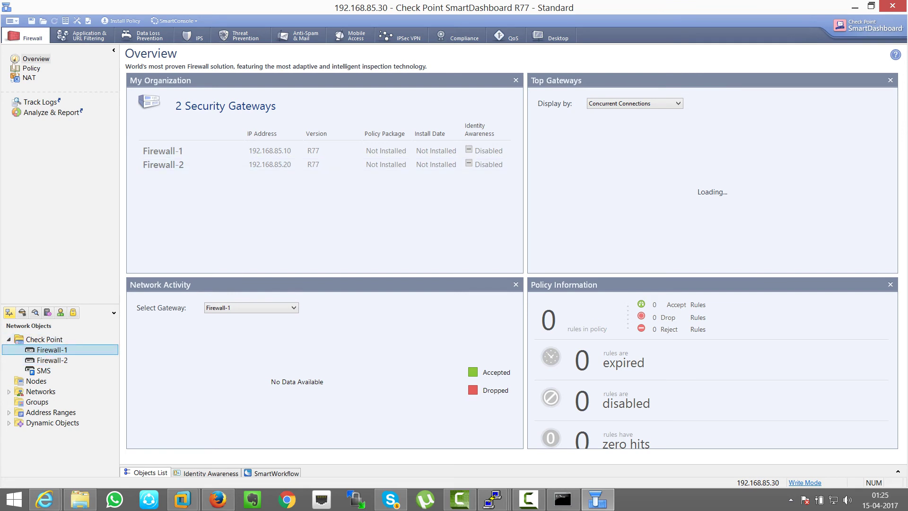
Step: Select the Firewall-2 gateway object, then minimize SmartDashboard to show the lab topology
left_click(52, 360)
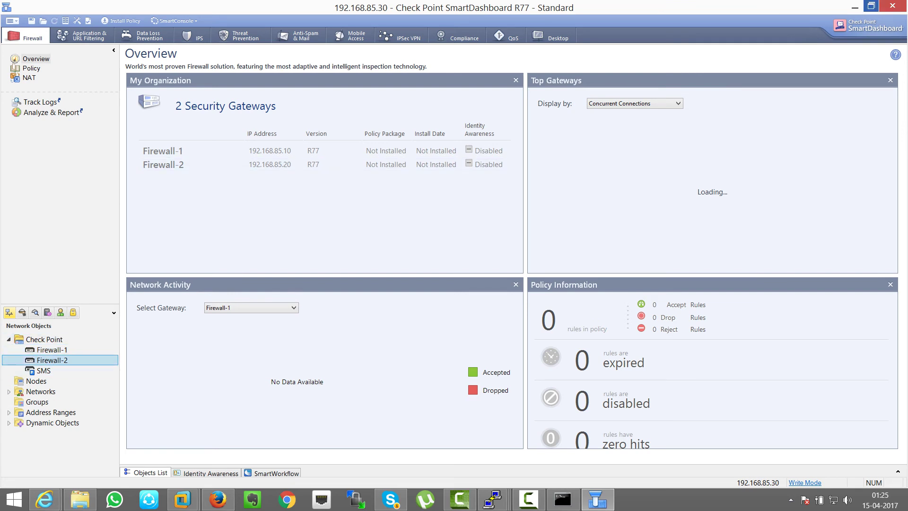
mouse_move(907, 0)
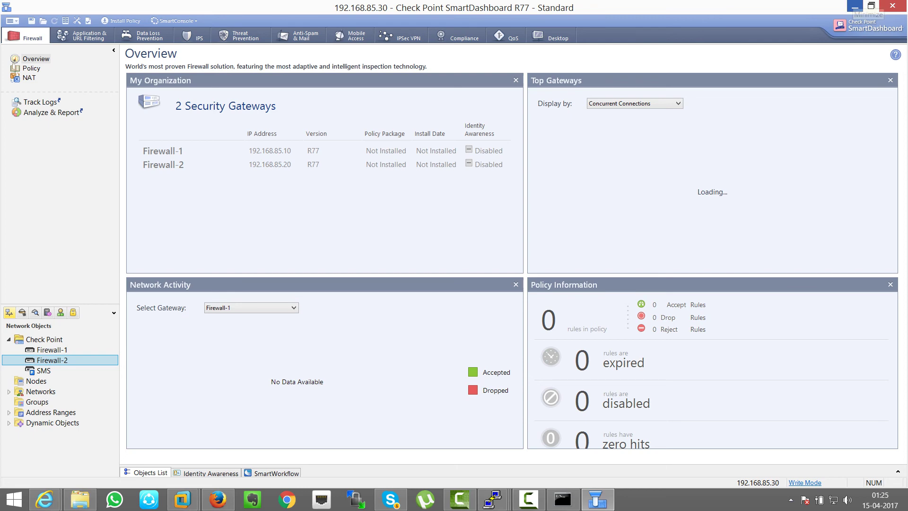
left_click(855, 6)
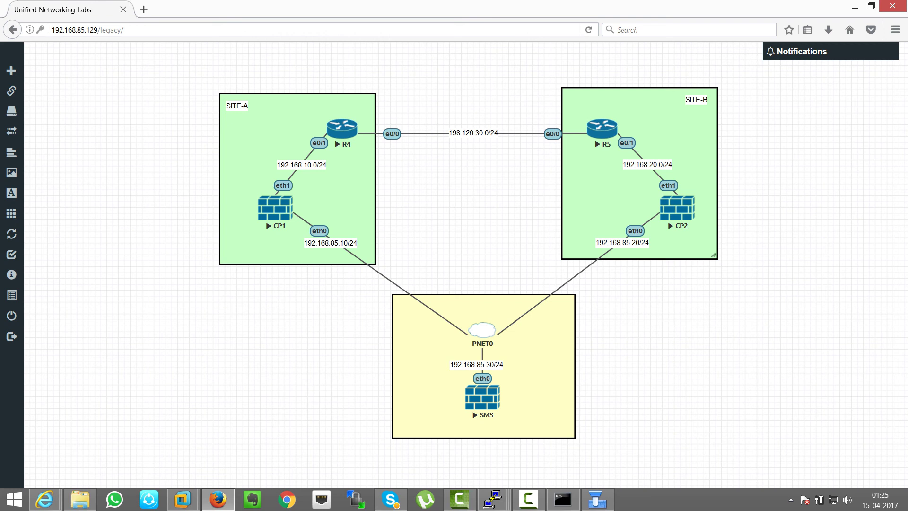
left_click(493, 498)
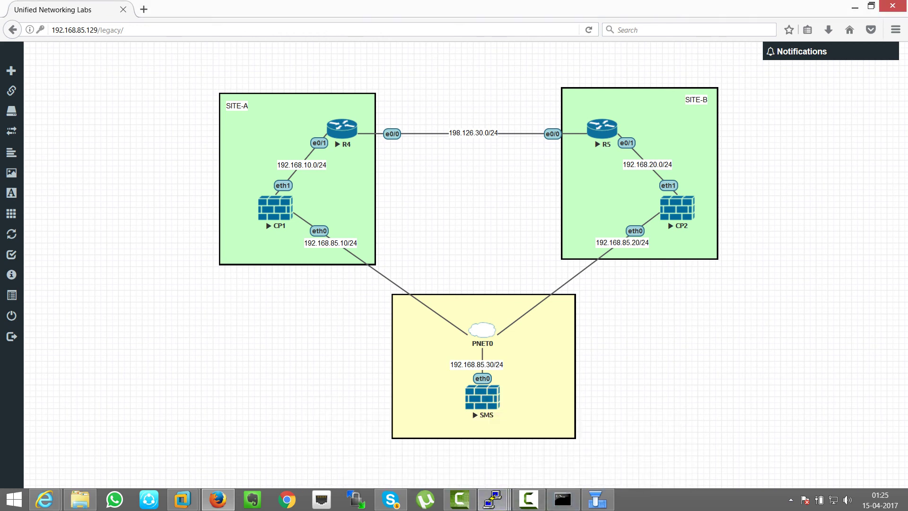
left_click(790, 500)
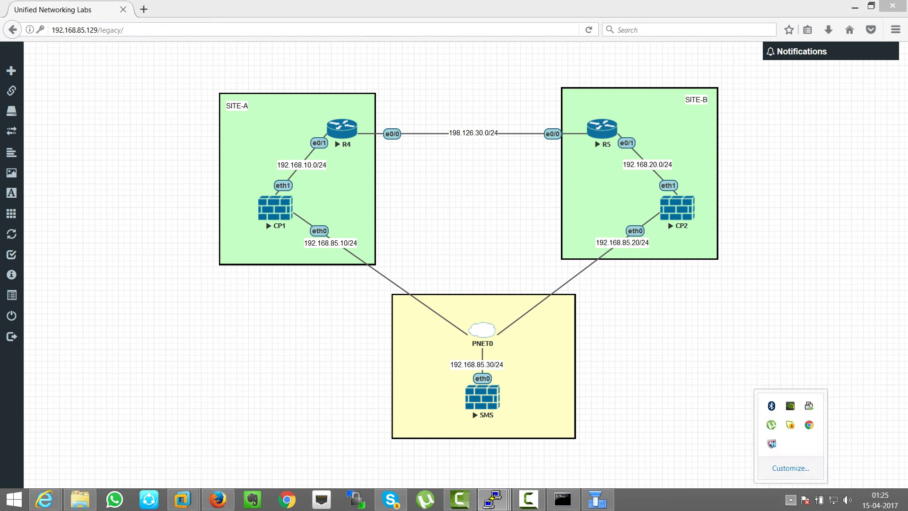
key("Escape")
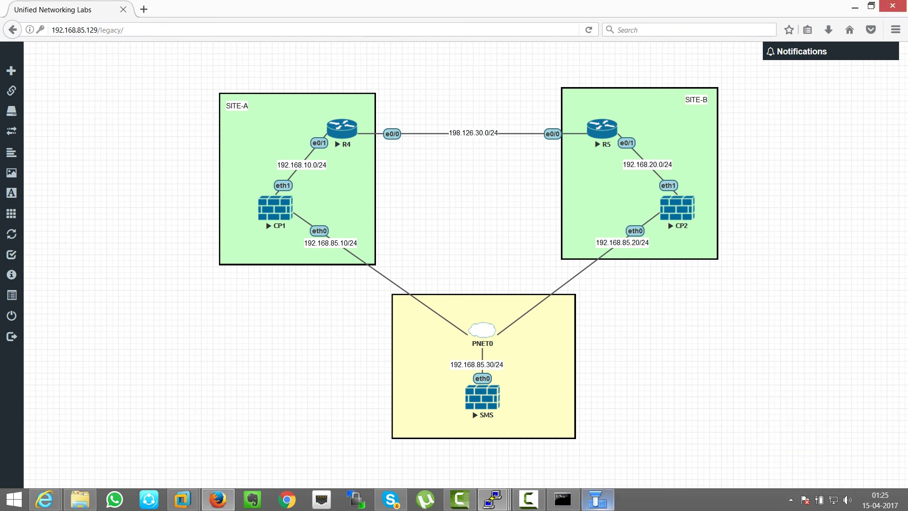
mouse_move(529, 499)
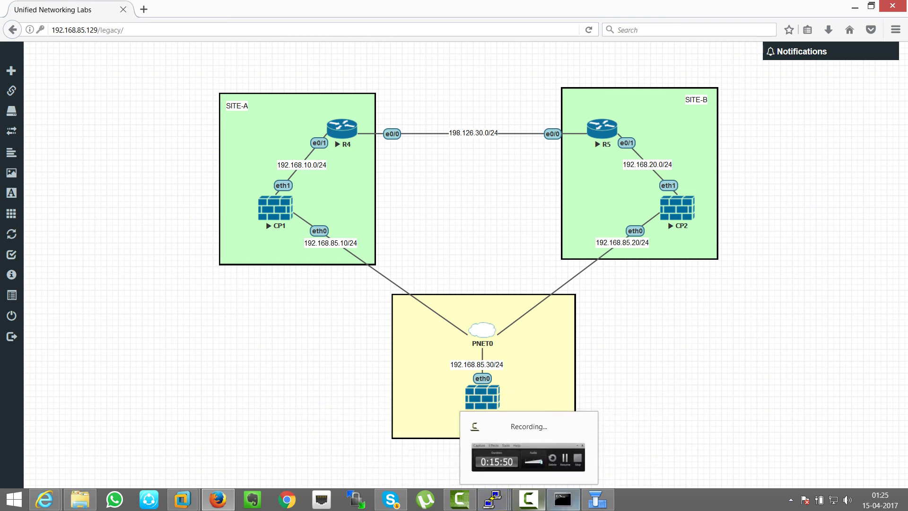
left_click(529, 499)
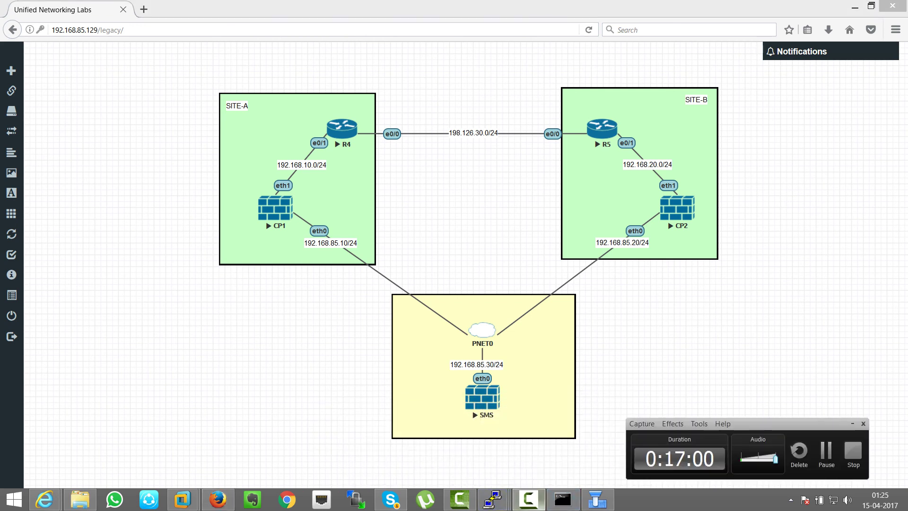